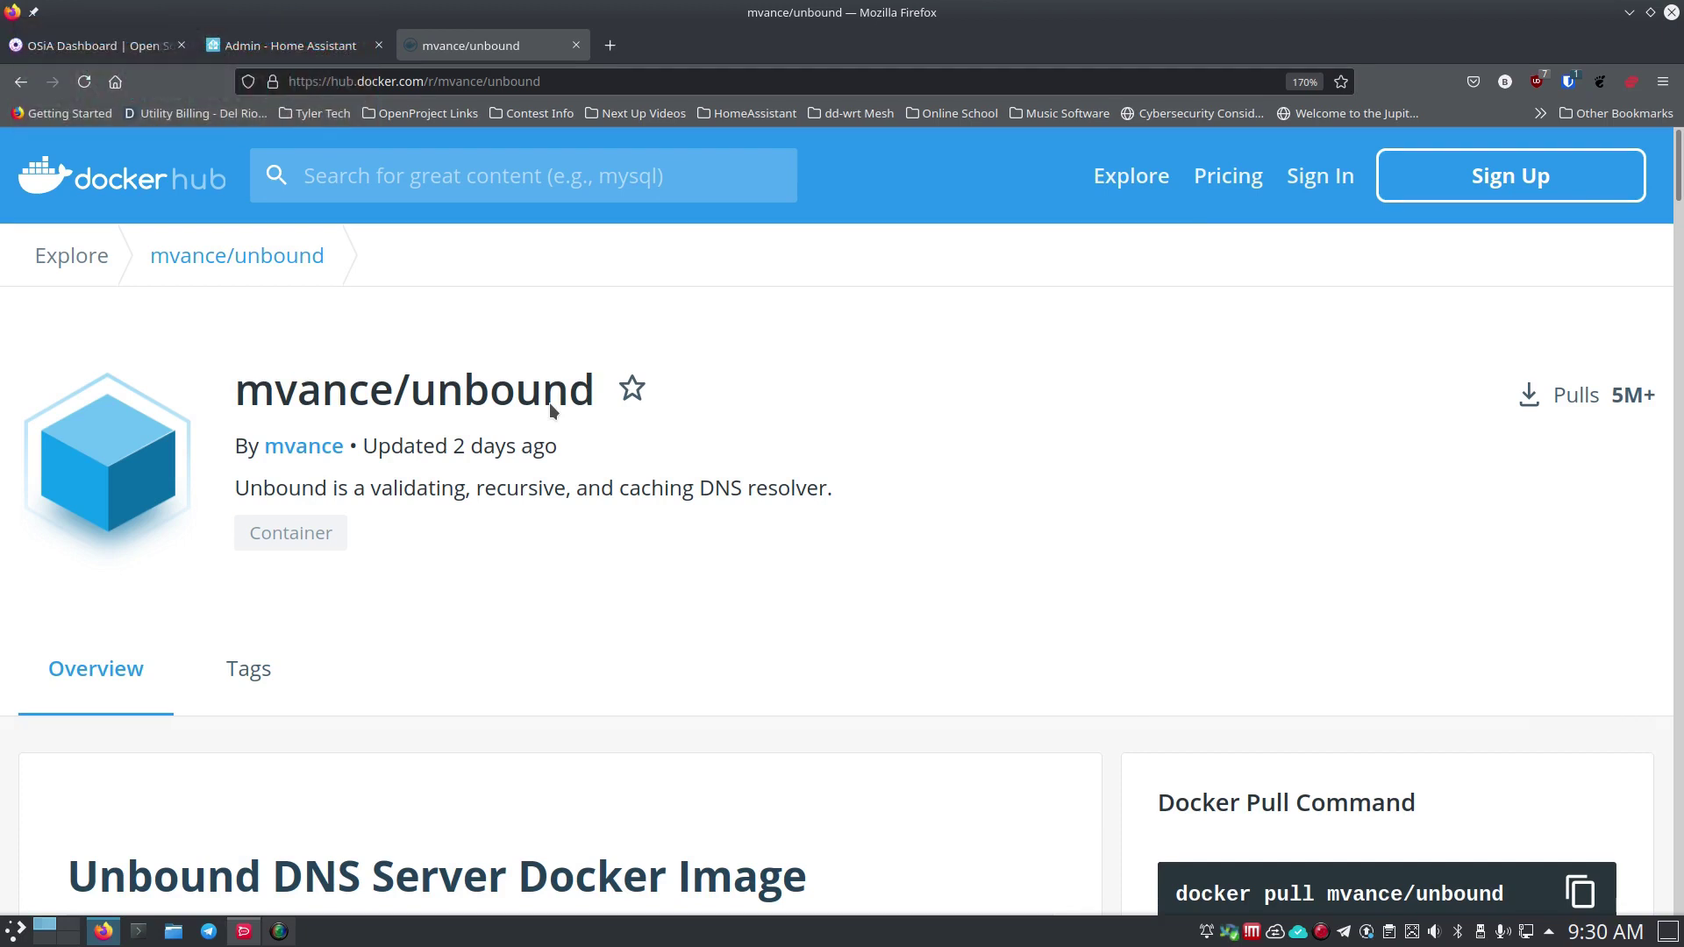
Open the Pi-hole website in a new browser tab, and the Pi-hole admin dashboard at 192.168.7.242 in another.
{"action": "left_click", "coordinate": [613, 44]}
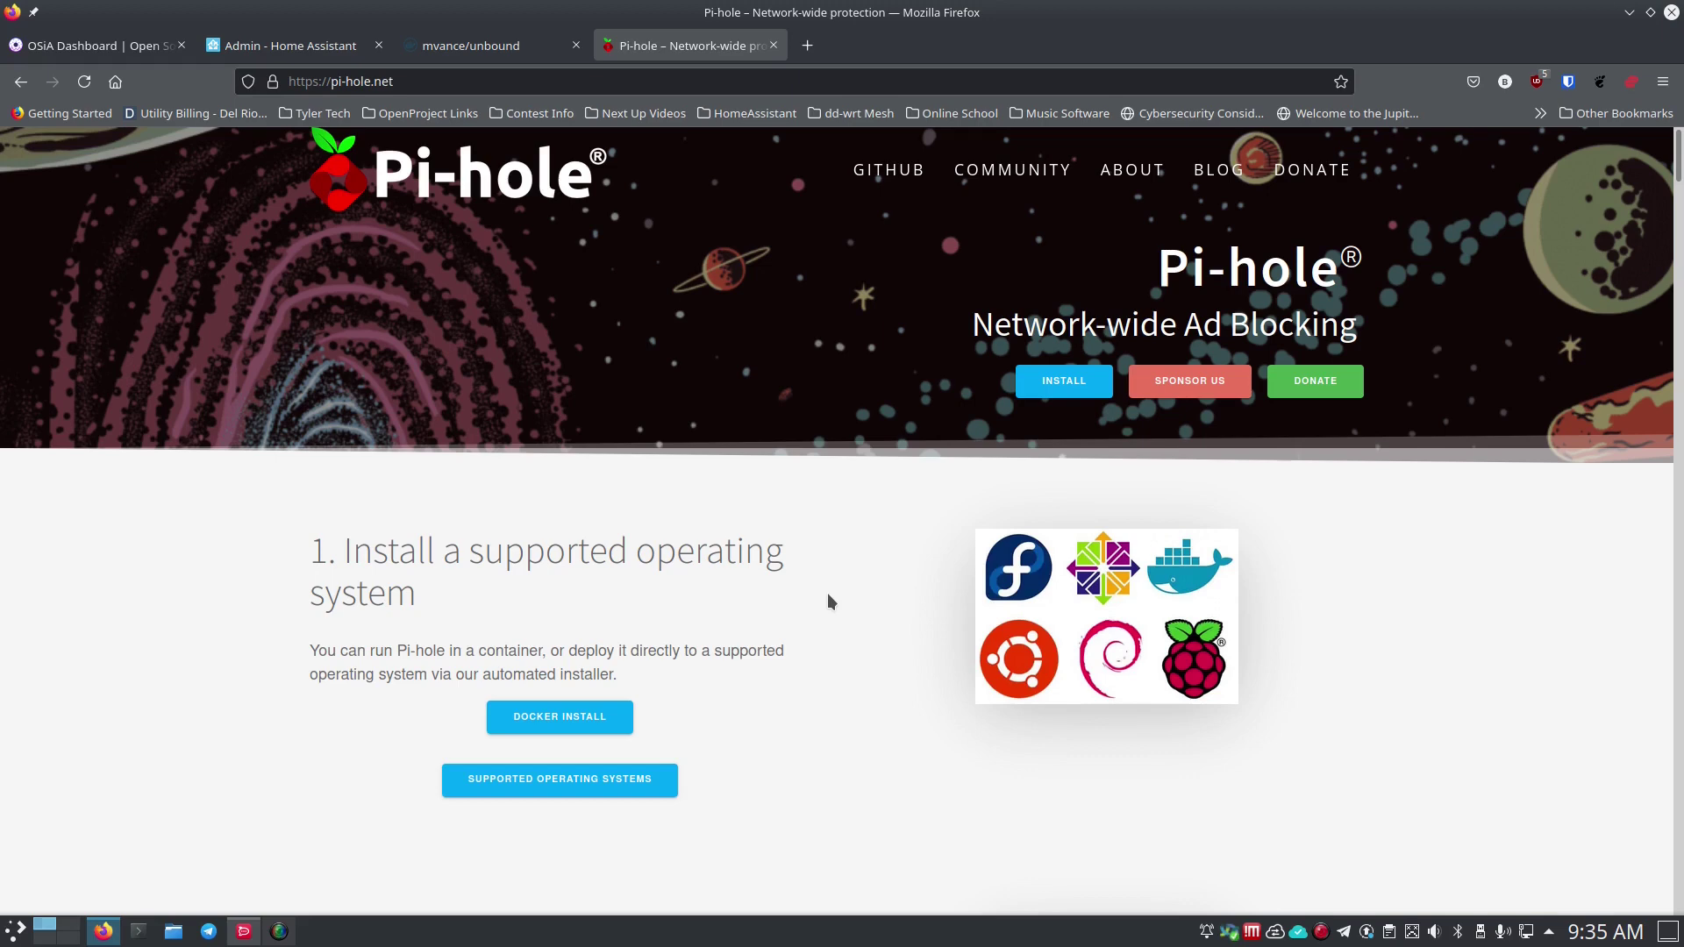
{"action": "left_click", "coordinate": [809, 49]}
{"action": "left_click", "coordinate": [600, 83]}
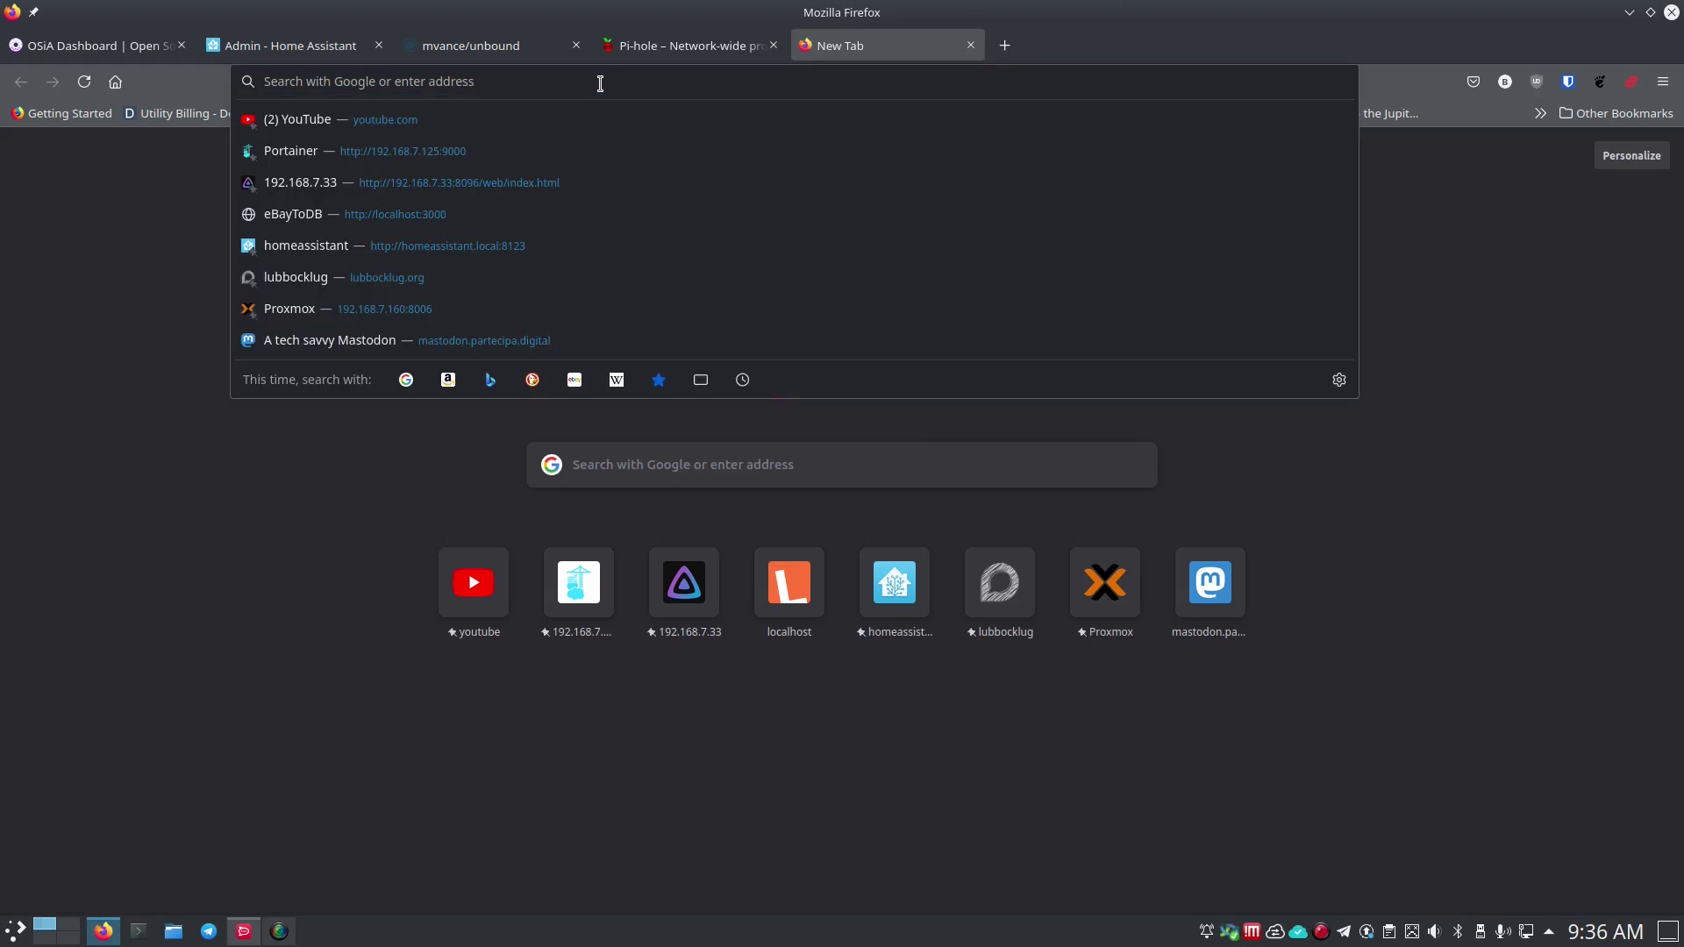
{"action": "type", "text": "192.16"}
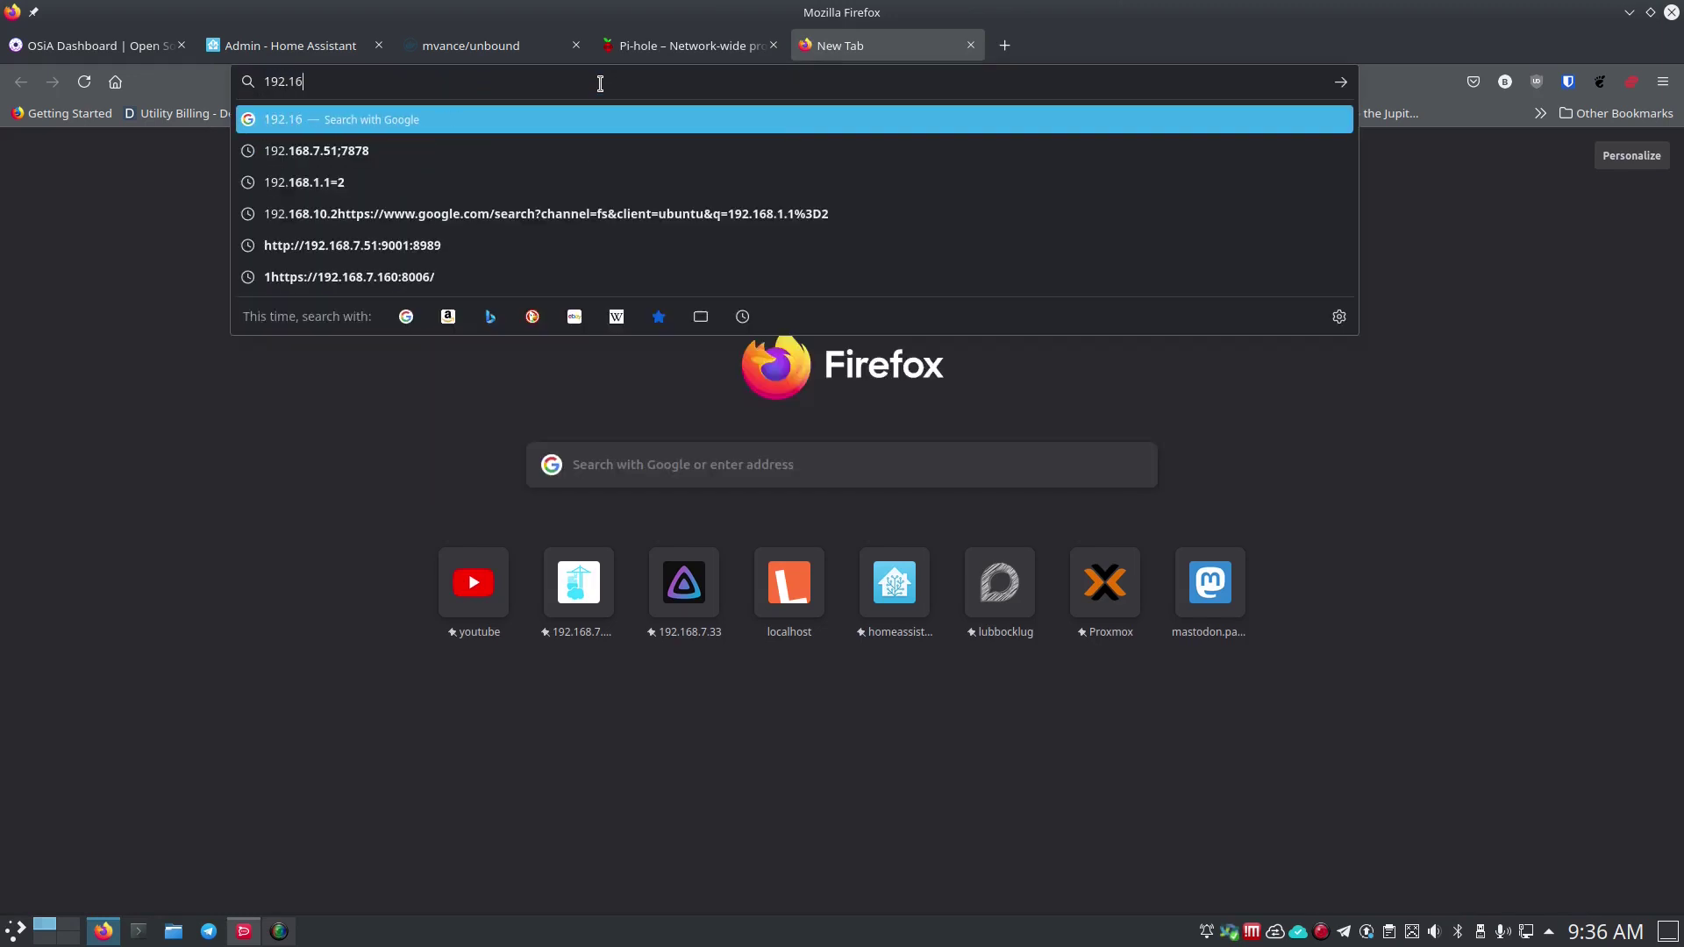
{"action": "type", "text": "8.7.242:"}
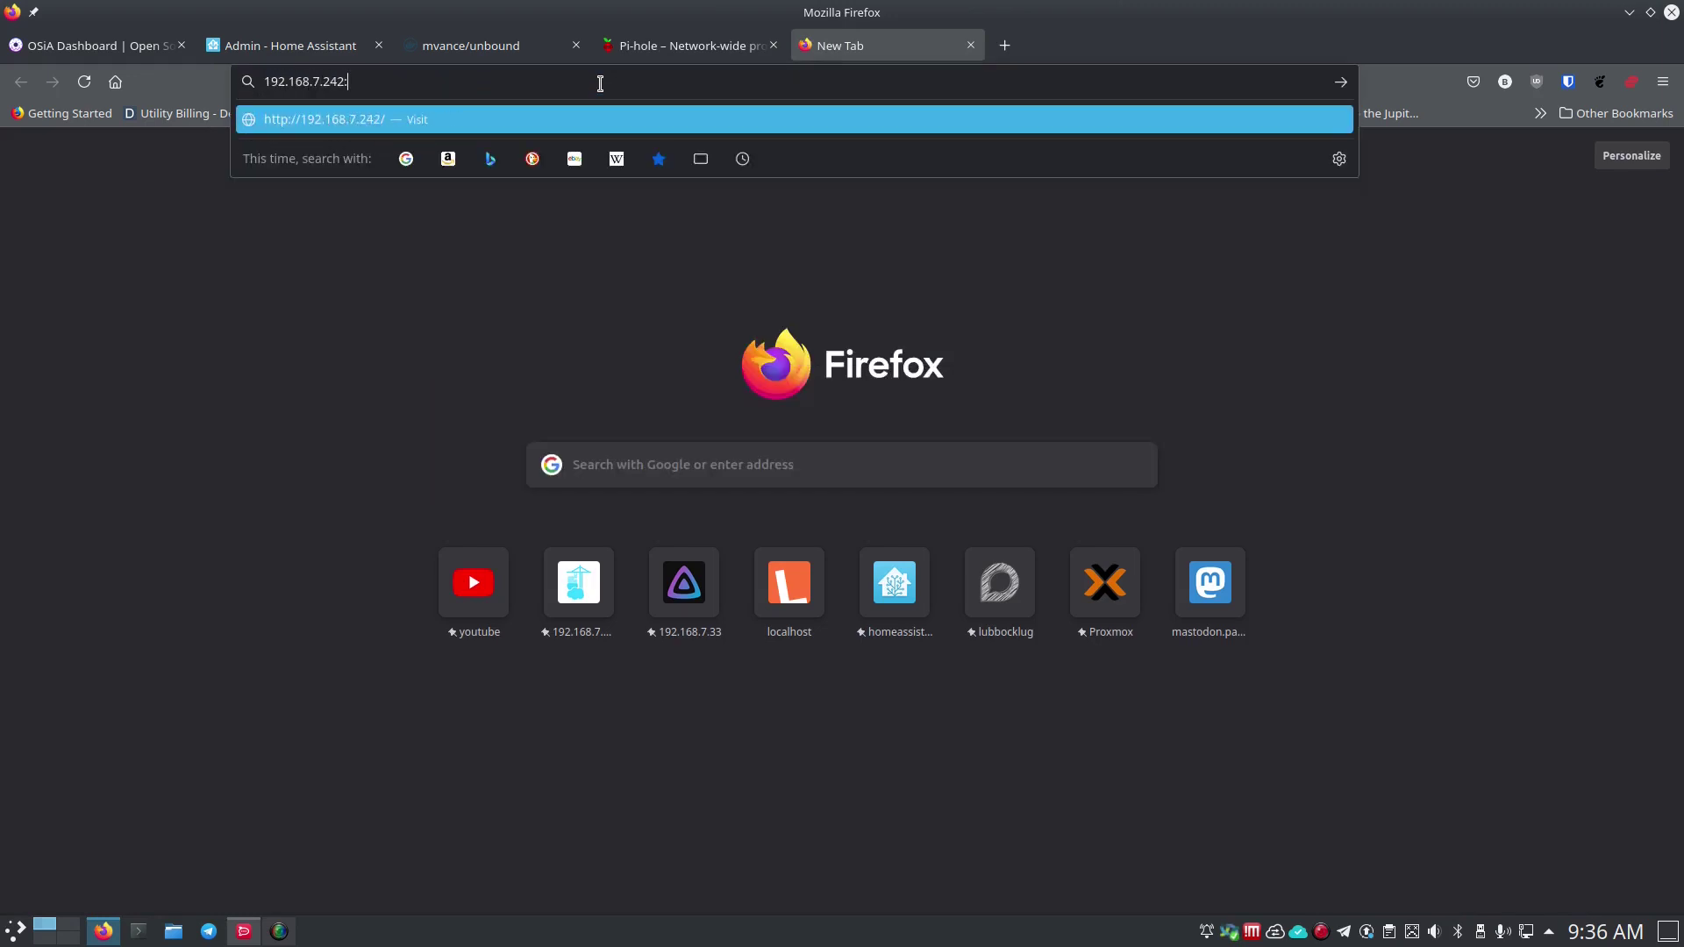
{"action": "key", "text": "Return"}
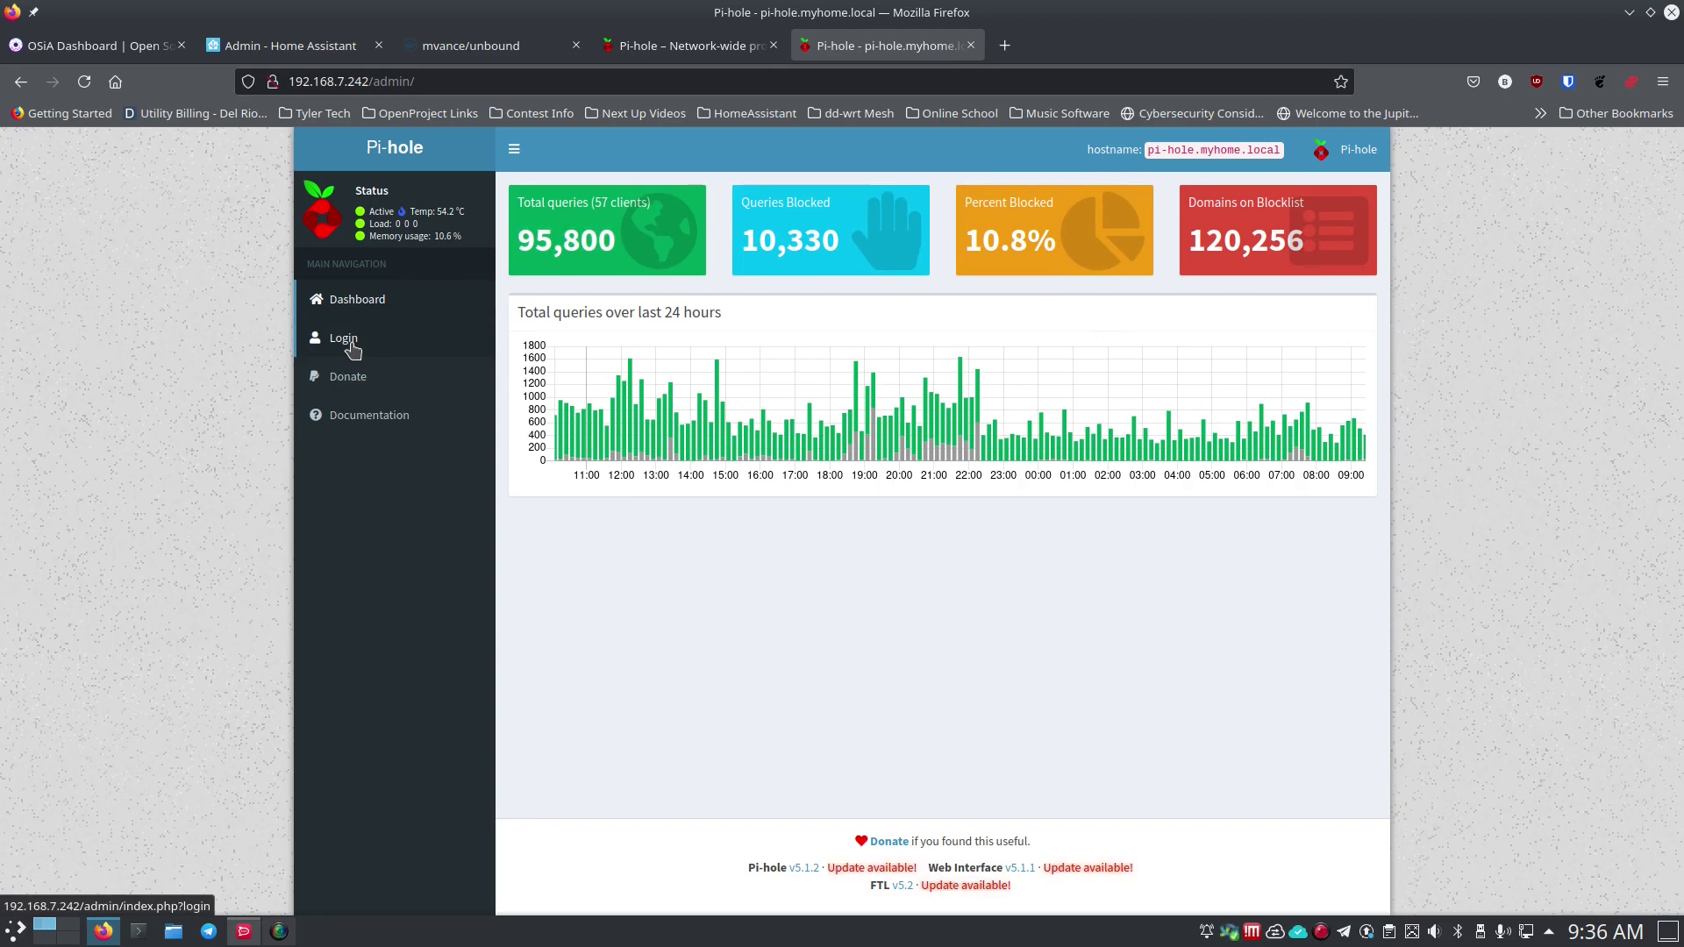
Enlarge the Pi-hole admin page and log in with the saved password.
{"action": "scroll", "coordinate": [413, 507], "scroll_direction": "up", "scroll_amount": 3}
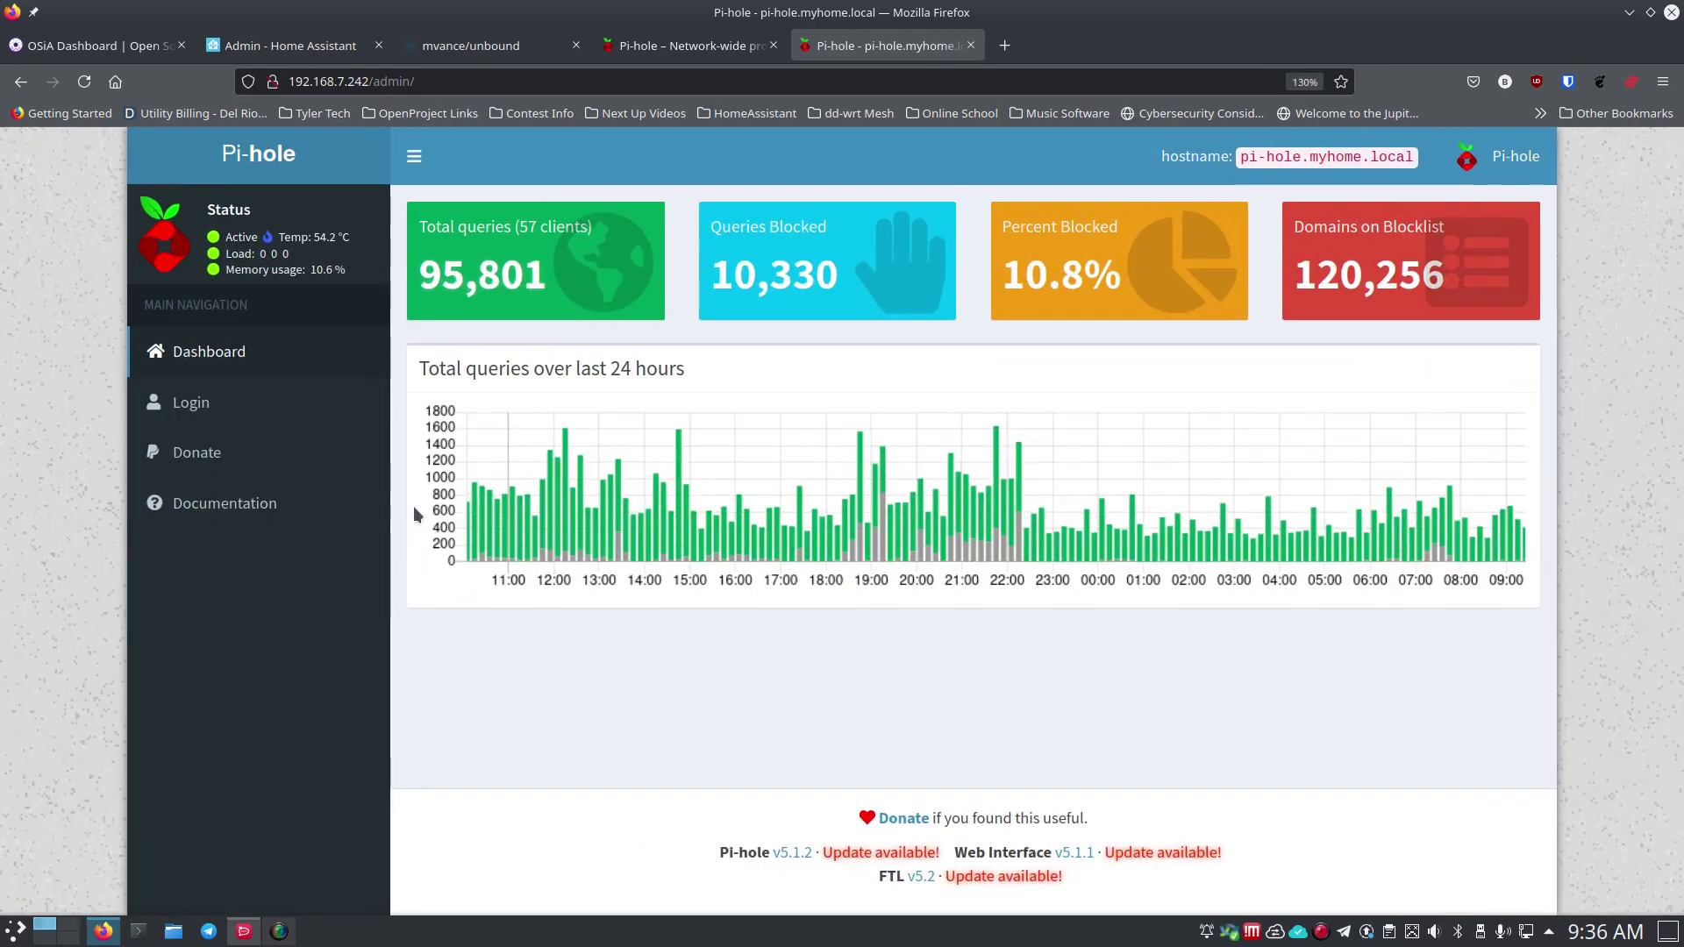
{"action": "scroll", "coordinate": [417, 514], "scroll_direction": "up", "scroll_amount": 1}
{"action": "left_click", "coordinate": [146, 421]}
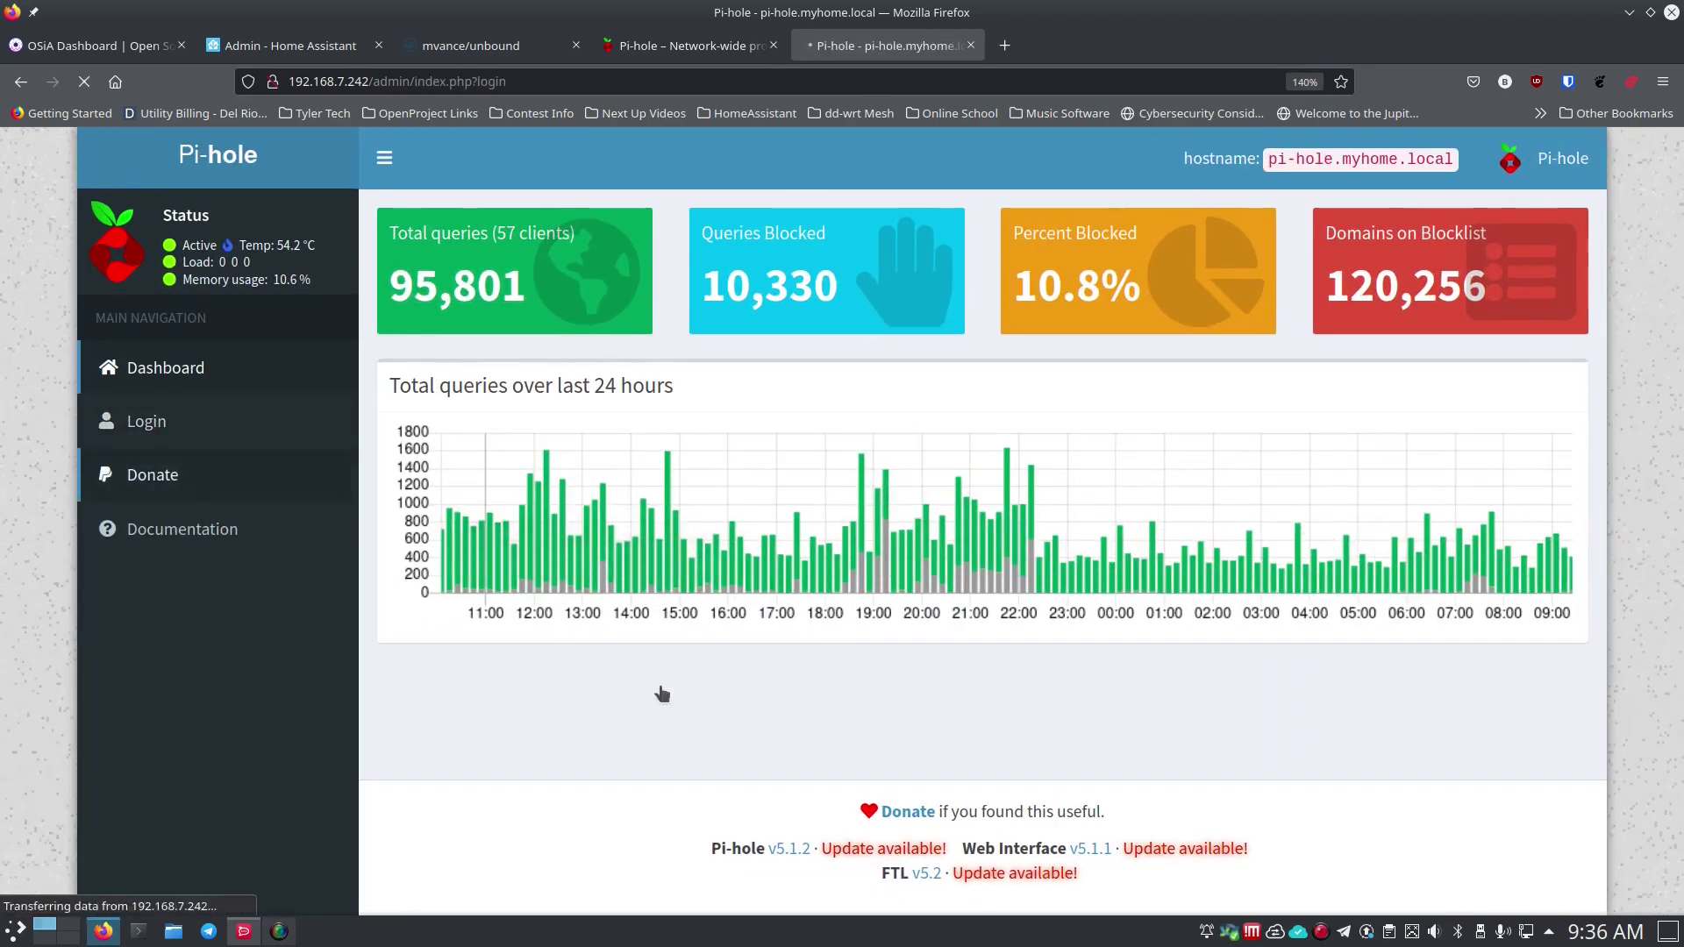
{"action": "scroll", "coordinate": [976, 725], "scroll_direction": "down", "scroll_amount": 3}
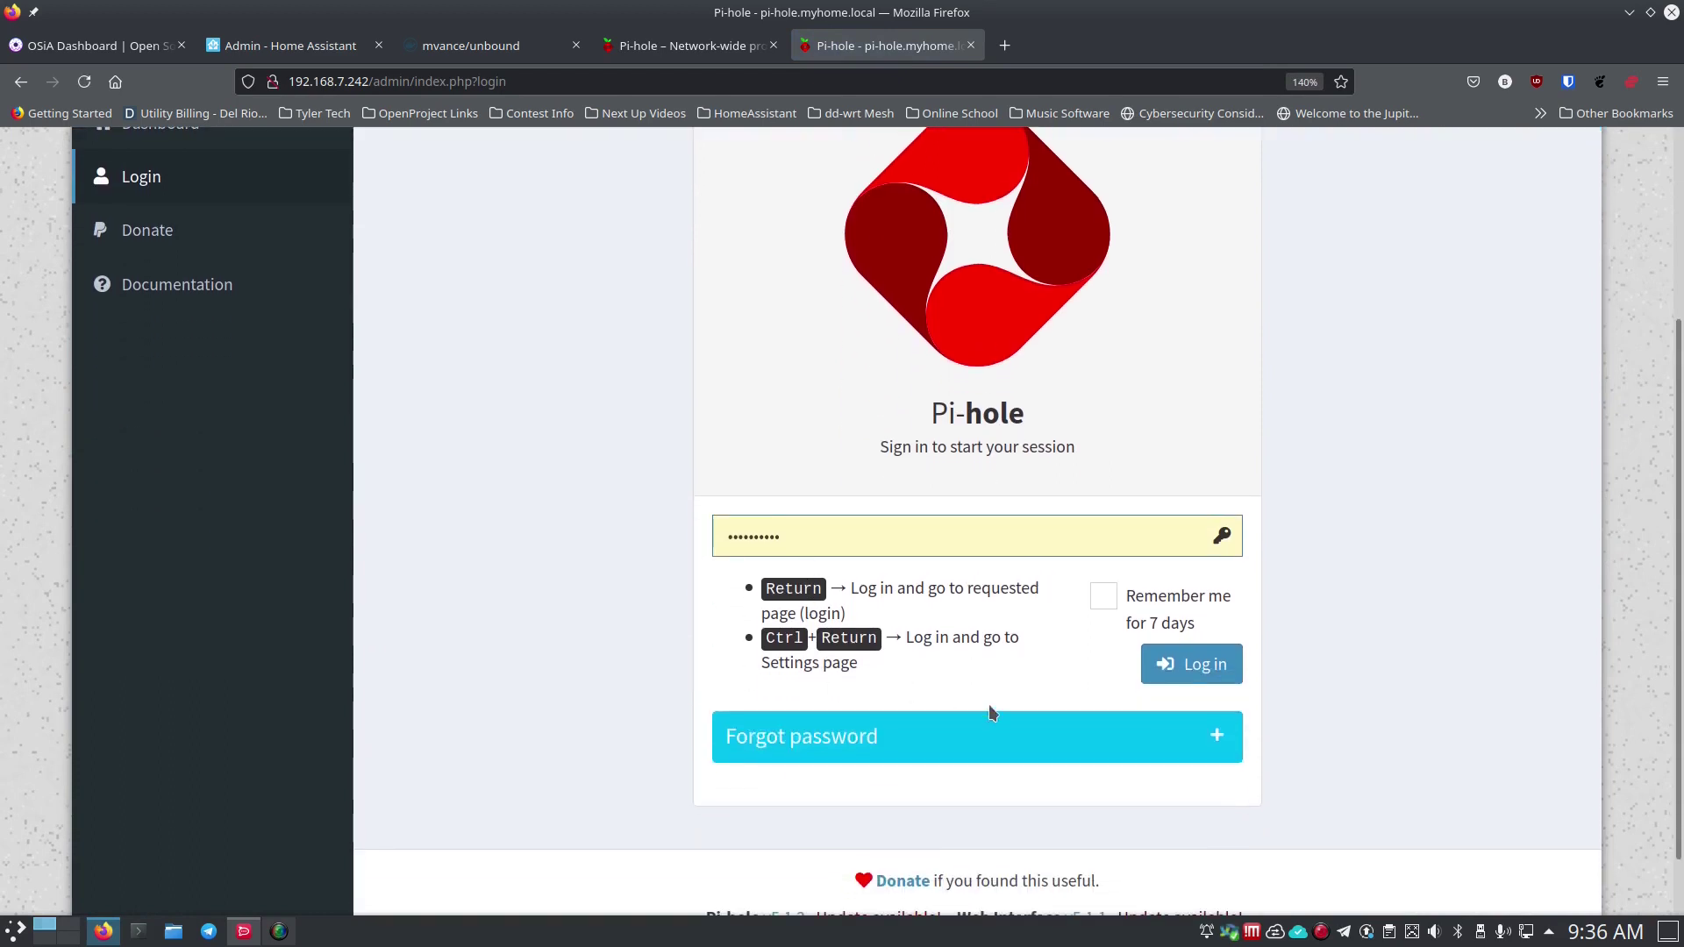
{"action": "left_click", "coordinate": [1191, 673]}
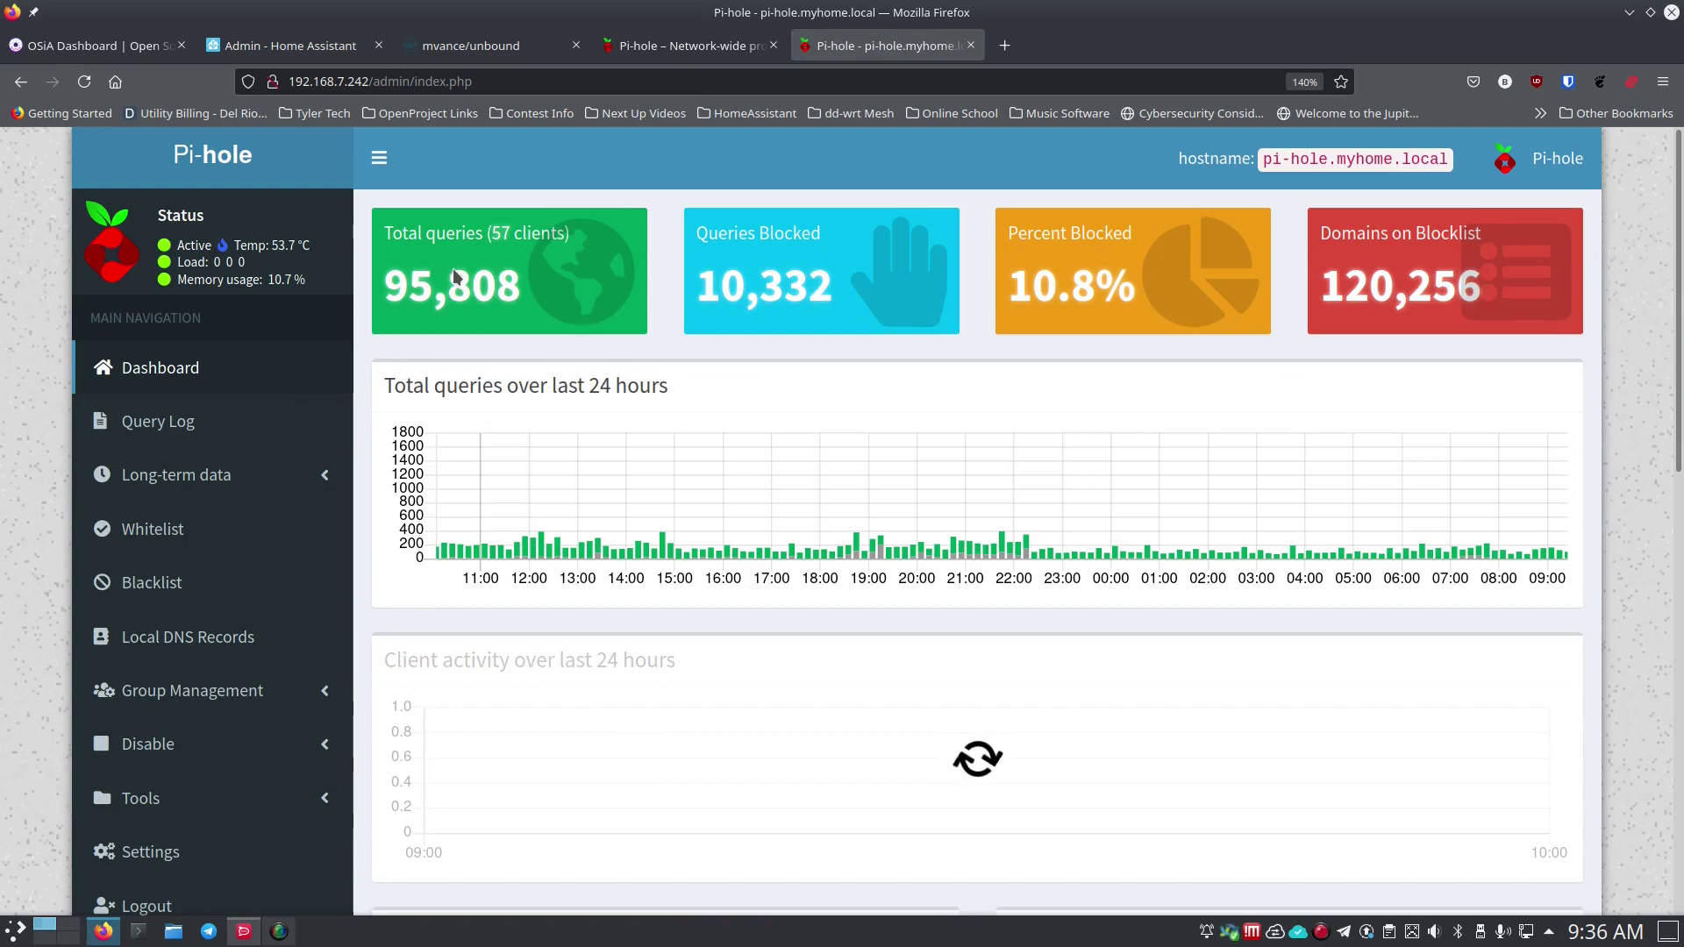
Examine the Pi-hole dashboard's query charts, client activity, and top permitted and blocked domains.
{"action": "scroll", "coordinate": [394, 603], "scroll_direction": "down", "scroll_amount": 3}
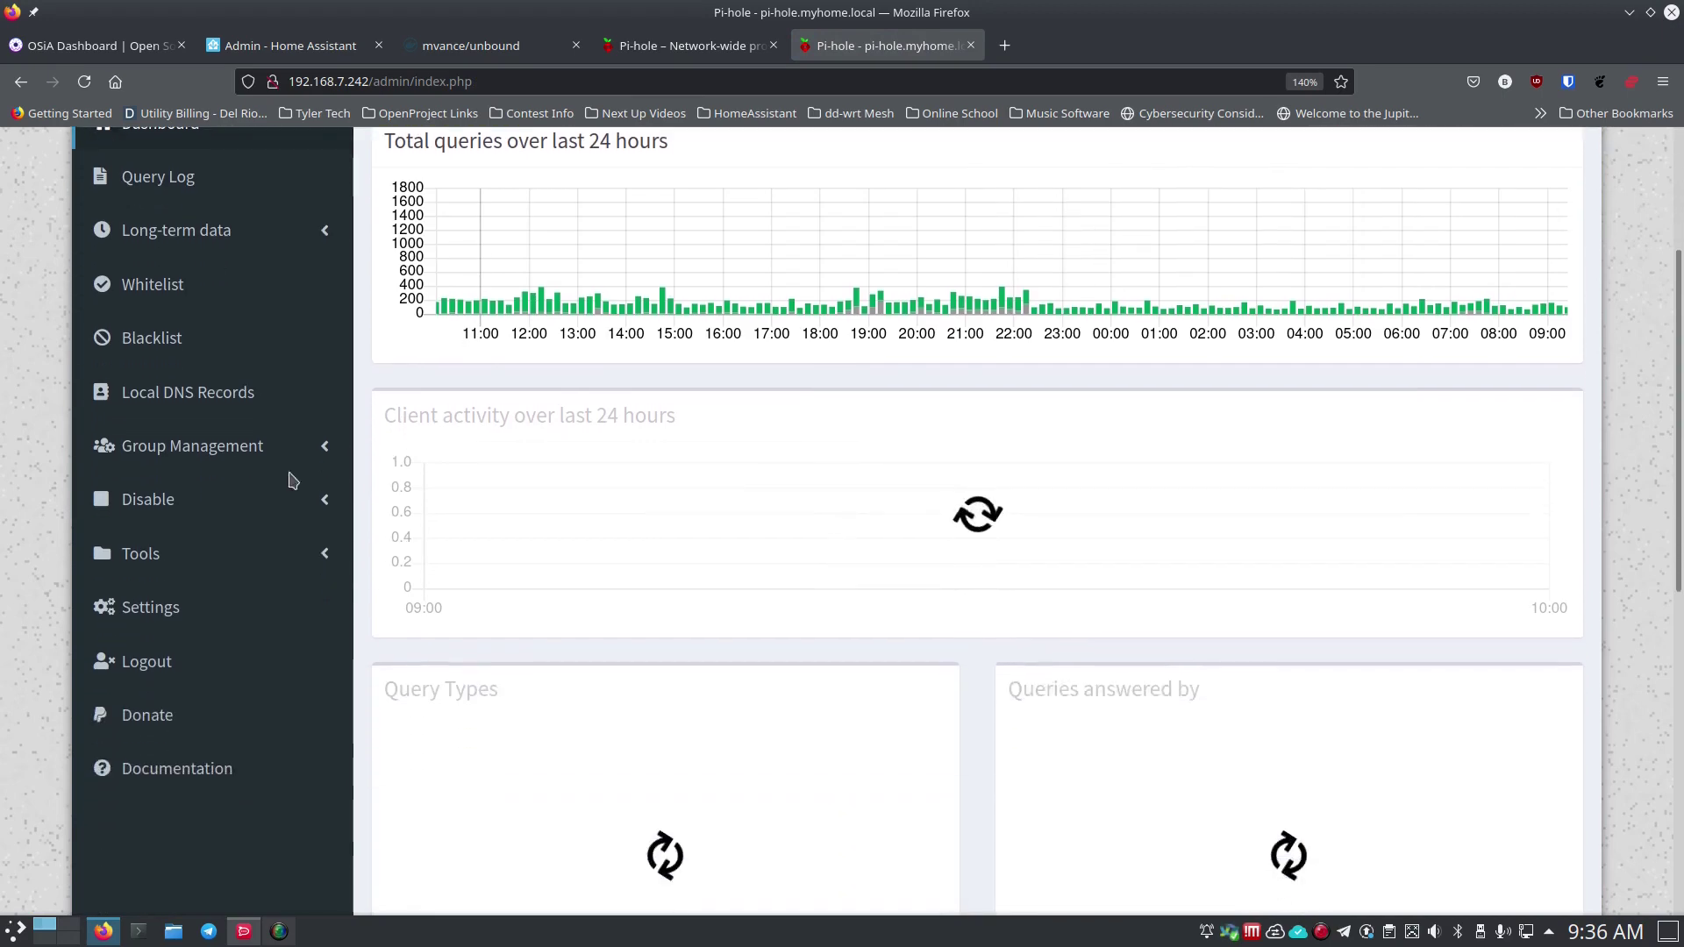
{"action": "scroll", "coordinate": [175, 684], "scroll_direction": "down", "scroll_amount": 1}
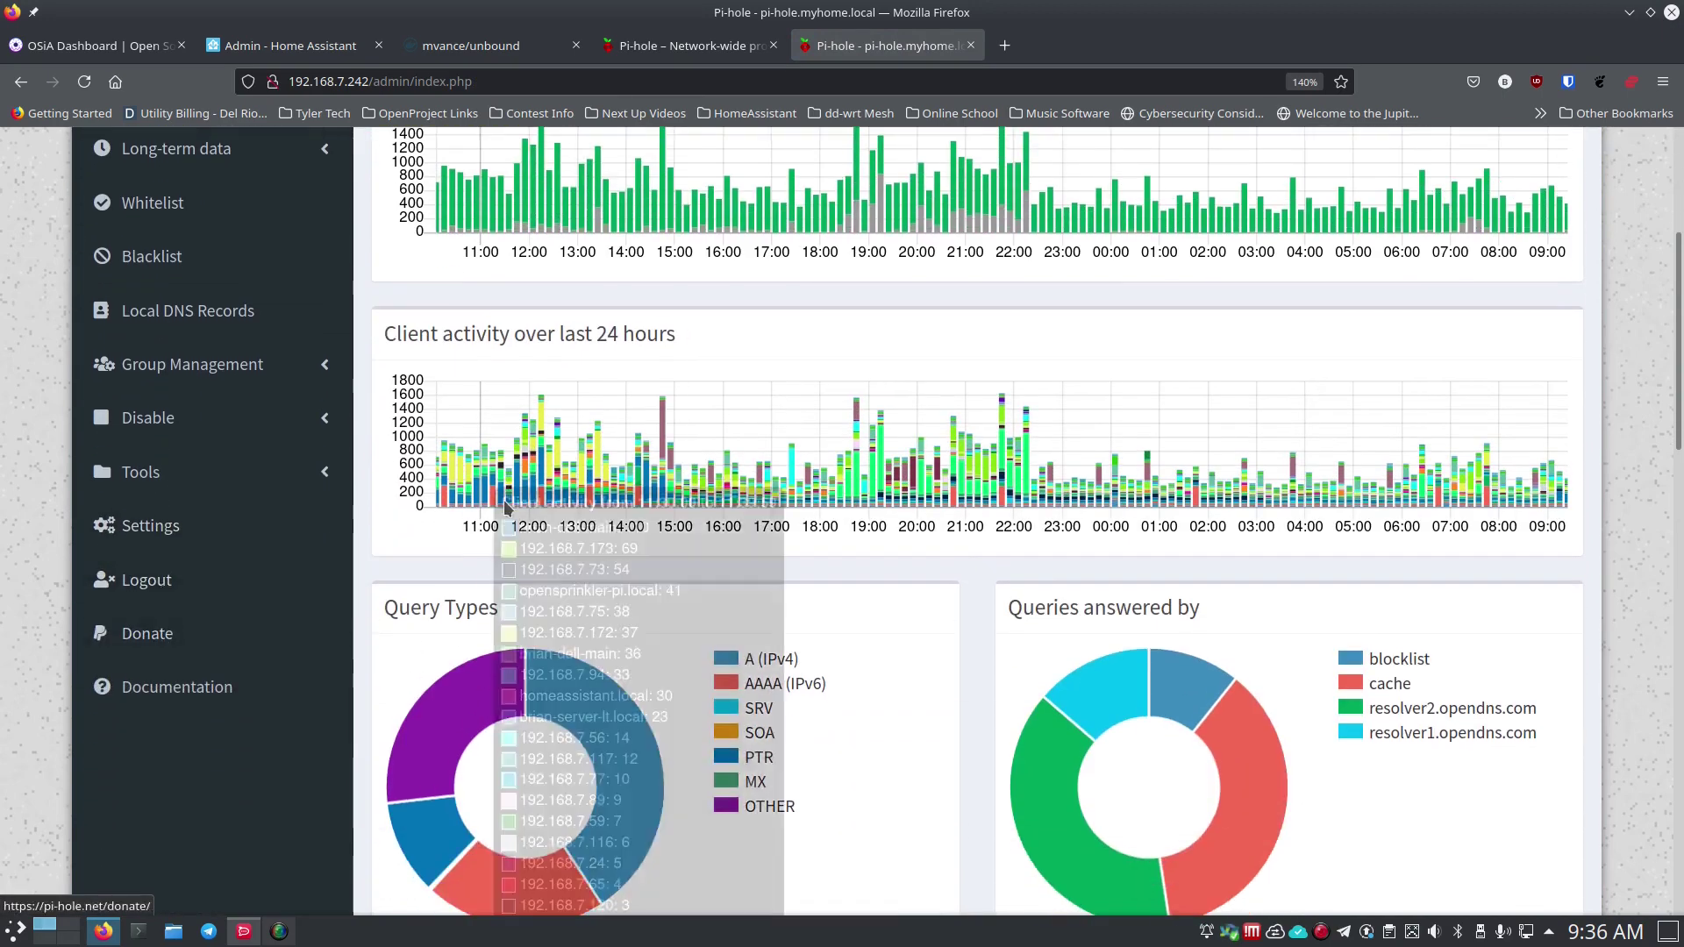
{"action": "scroll", "coordinate": [526, 508], "scroll_direction": "down", "scroll_amount": 5}
{"action": "scroll", "coordinate": [770, 598], "scroll_direction": "down", "scroll_amount": 4}
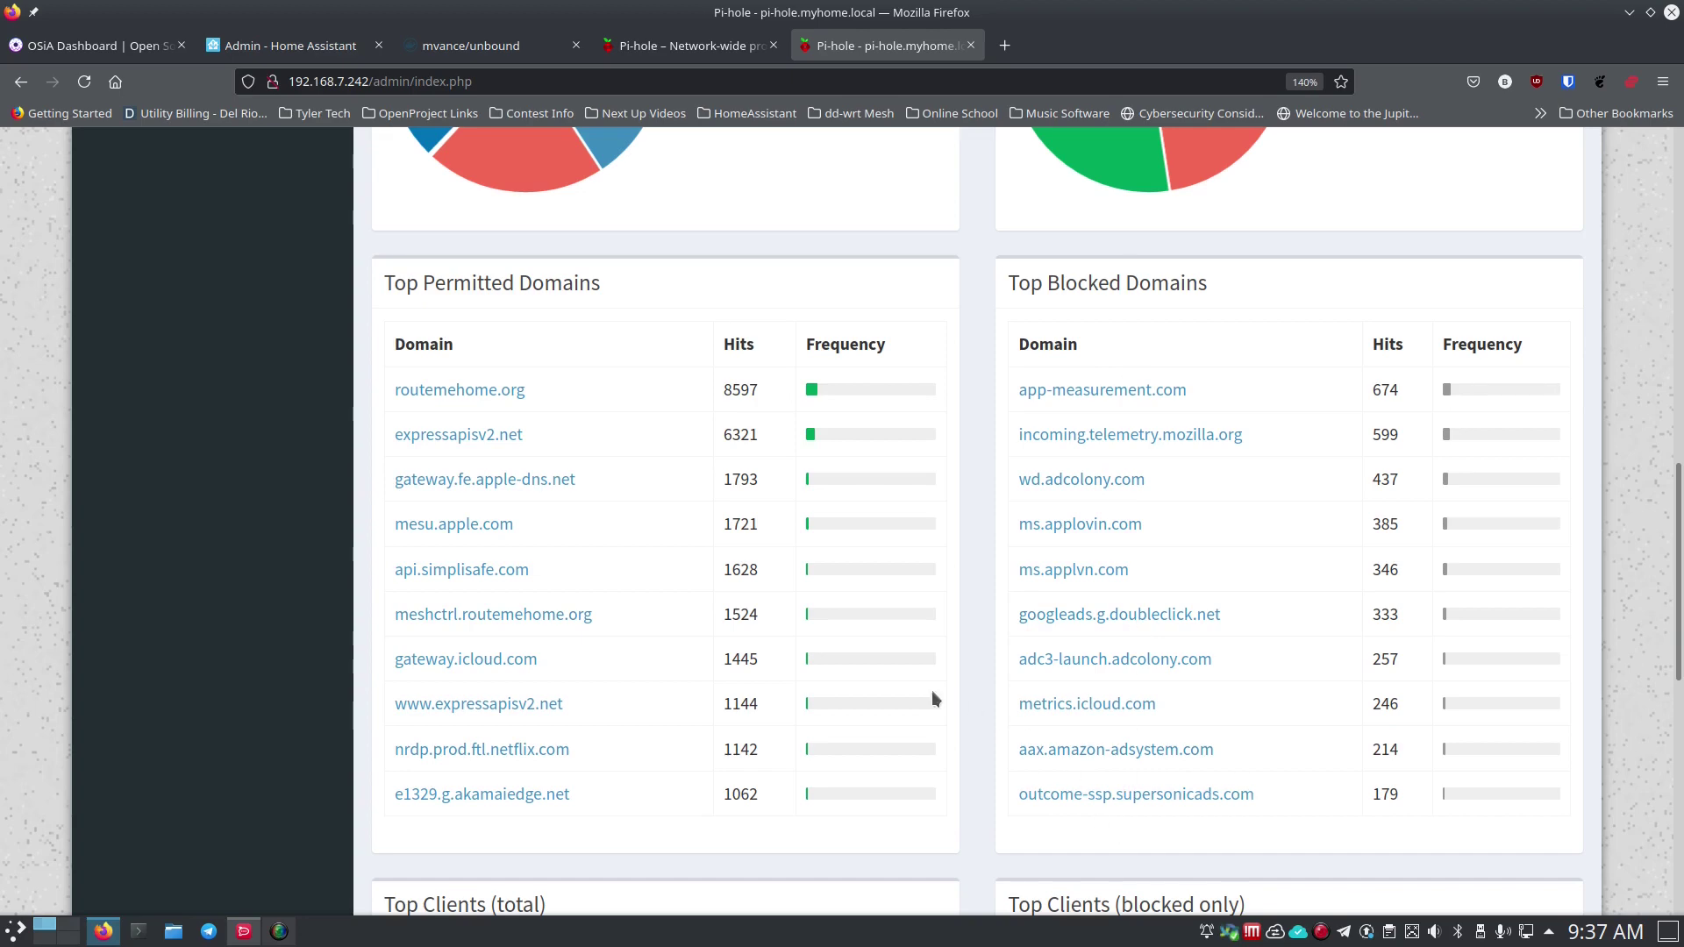
{"action": "scroll", "coordinate": [361, 577], "scroll_direction": "up", "scroll_amount": 10}
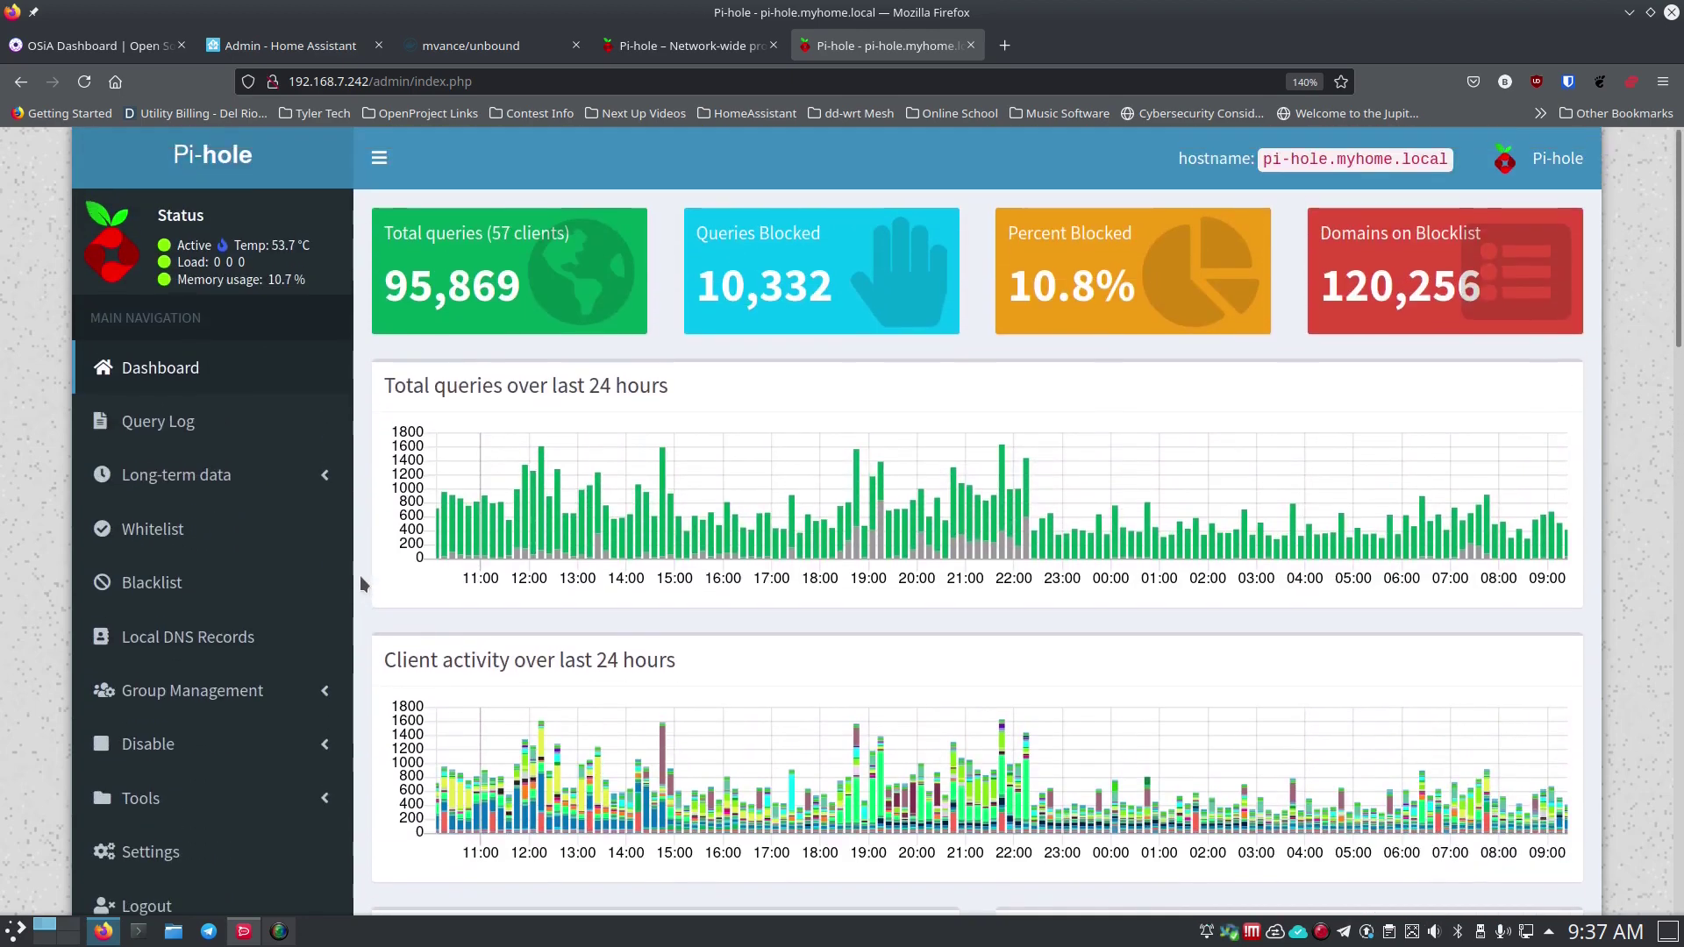
{"action": "scroll", "coordinate": [360, 575], "scroll_direction": "down", "scroll_amount": 4}
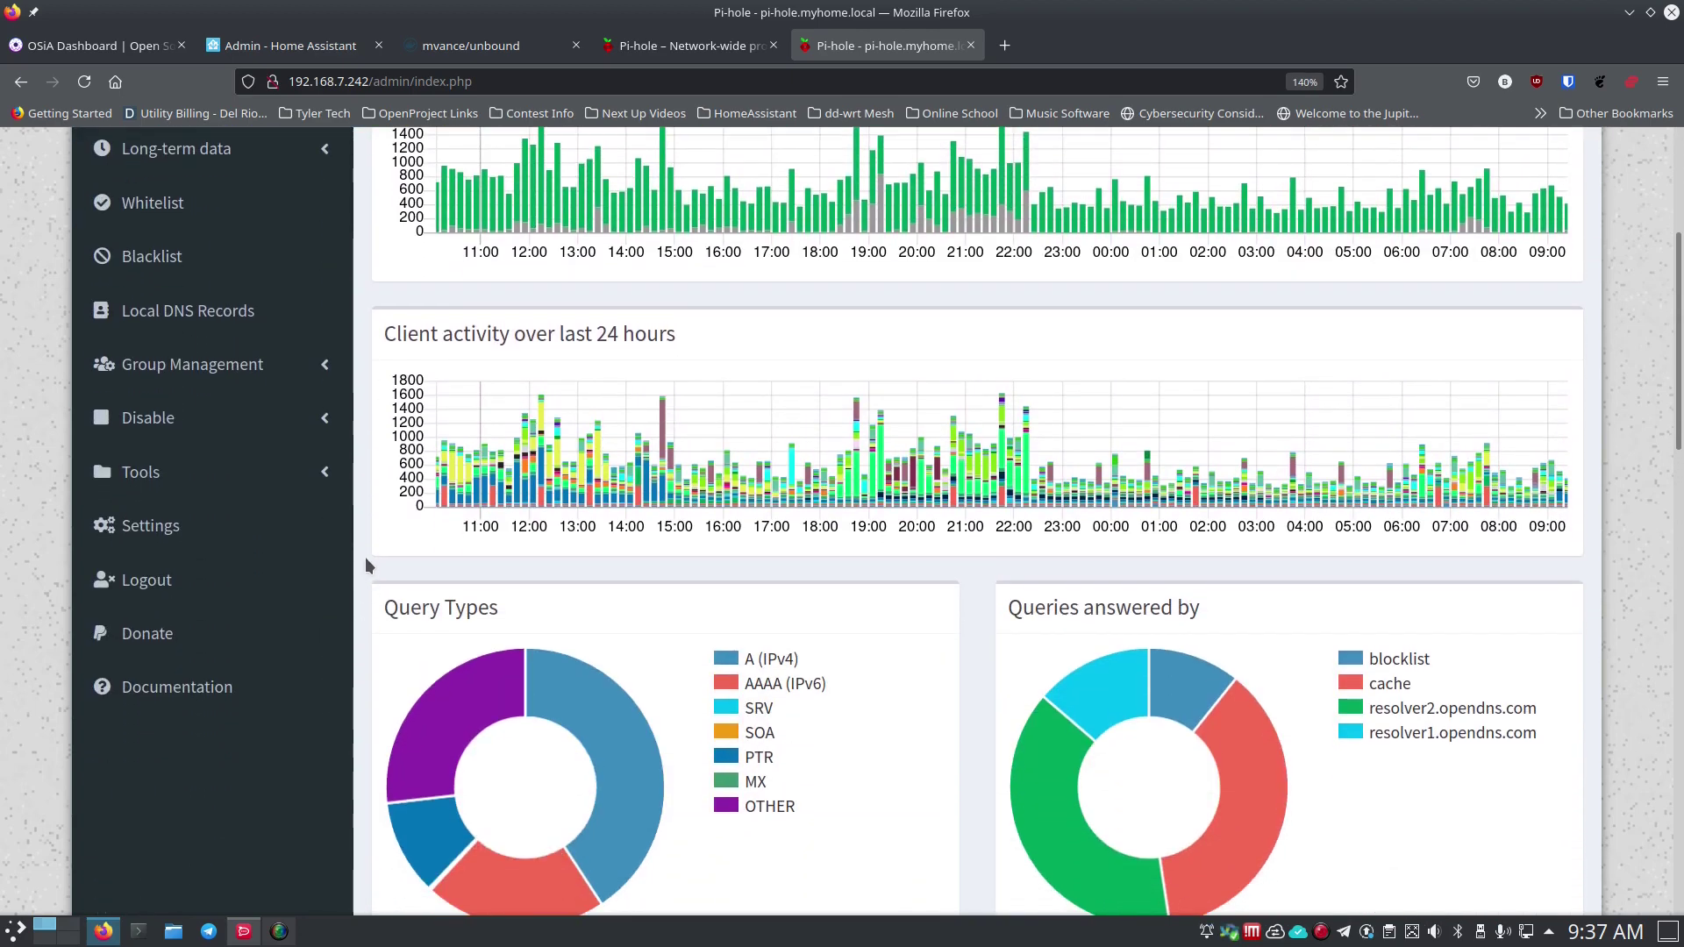
{"action": "scroll", "coordinate": [337, 558], "scroll_direction": "up", "scroll_amount": 1}
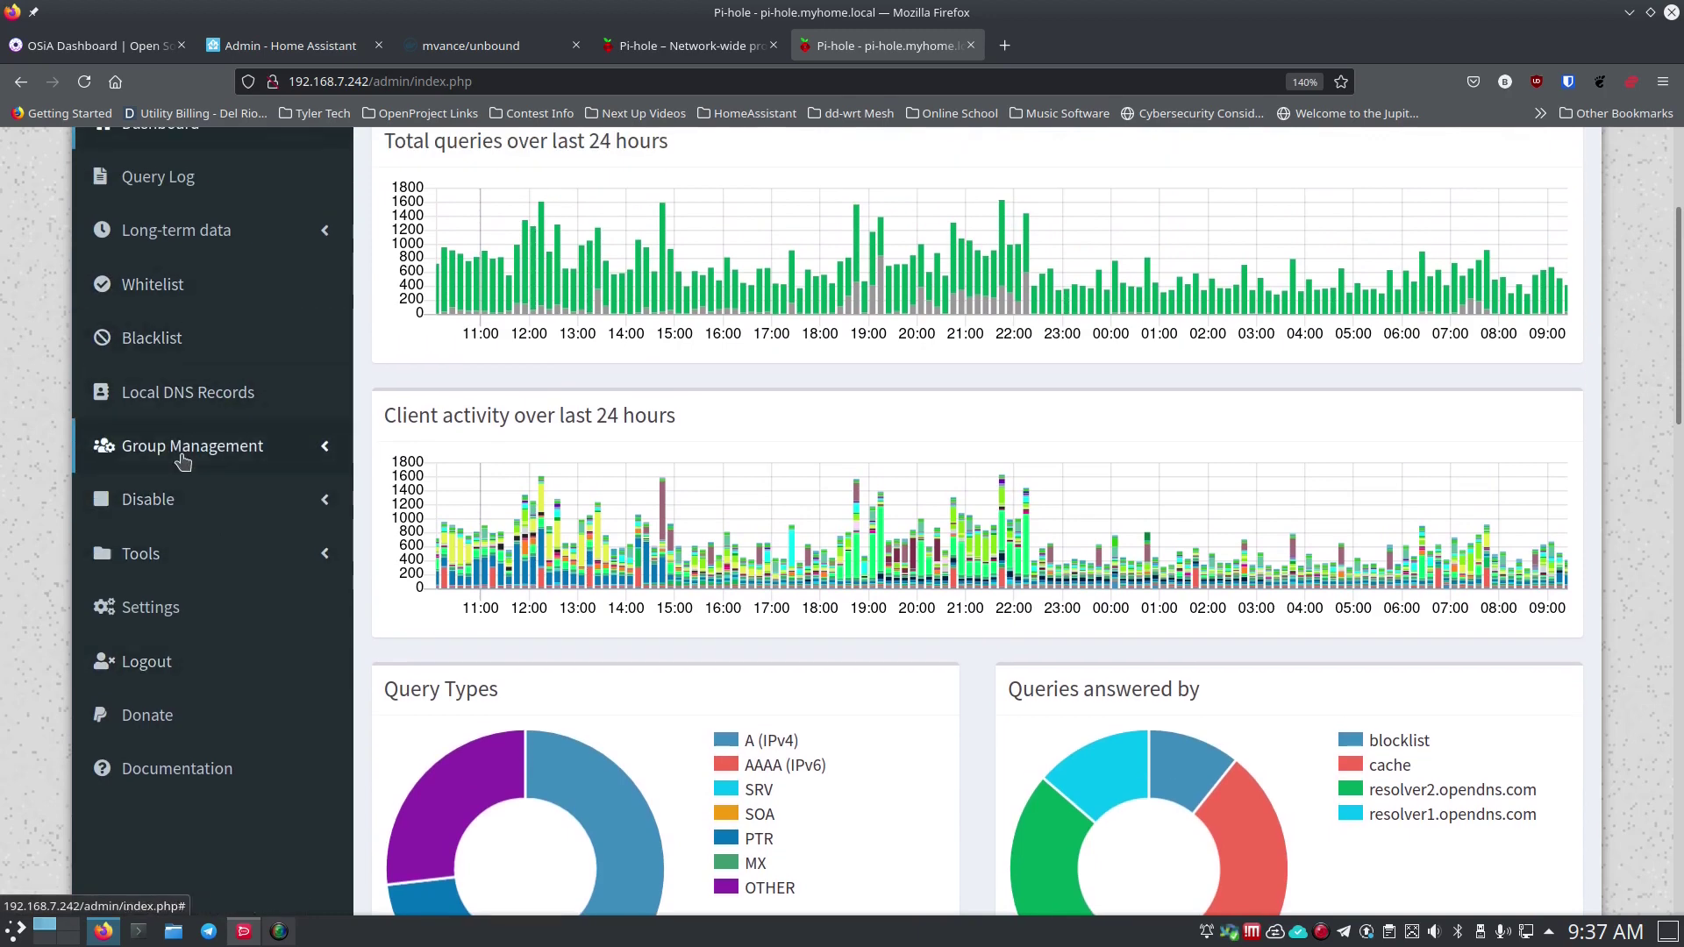
{"action": "scroll", "coordinate": [193, 368], "scroll_direction": "up", "scroll_amount": 3}
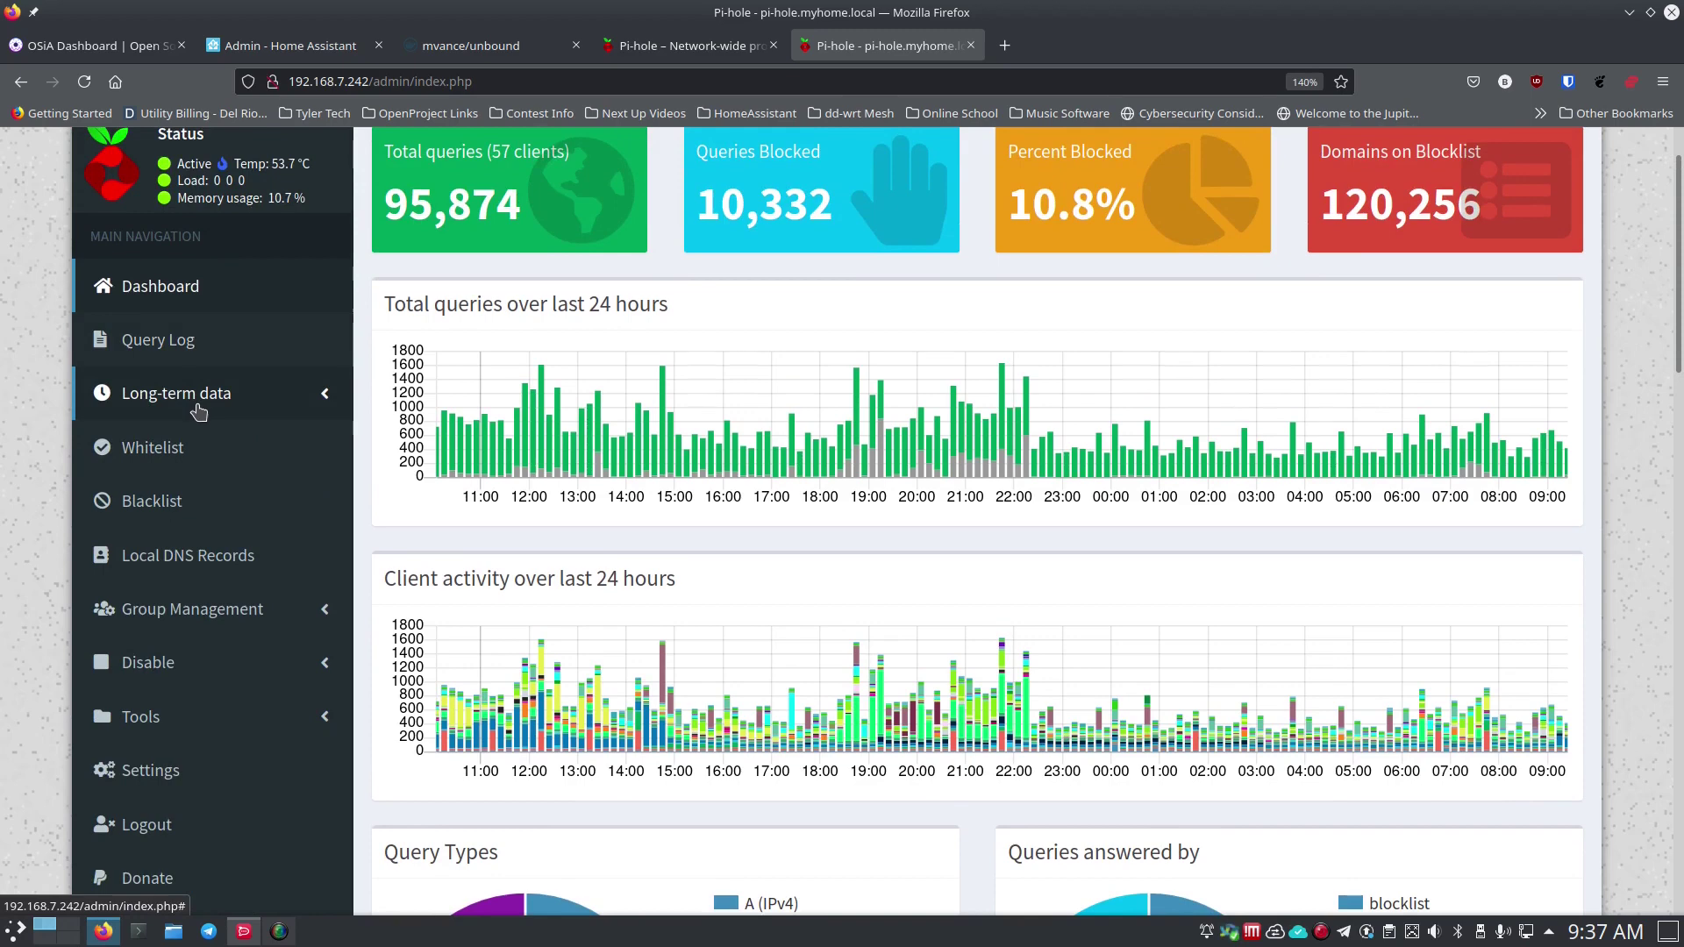
Return to the mvance/unbound Docker Hub page and examine its supported tags and standard usage instructions.
{"action": "left_click", "coordinate": [649, 48]}
{"action": "left_click", "coordinate": [487, 45]}
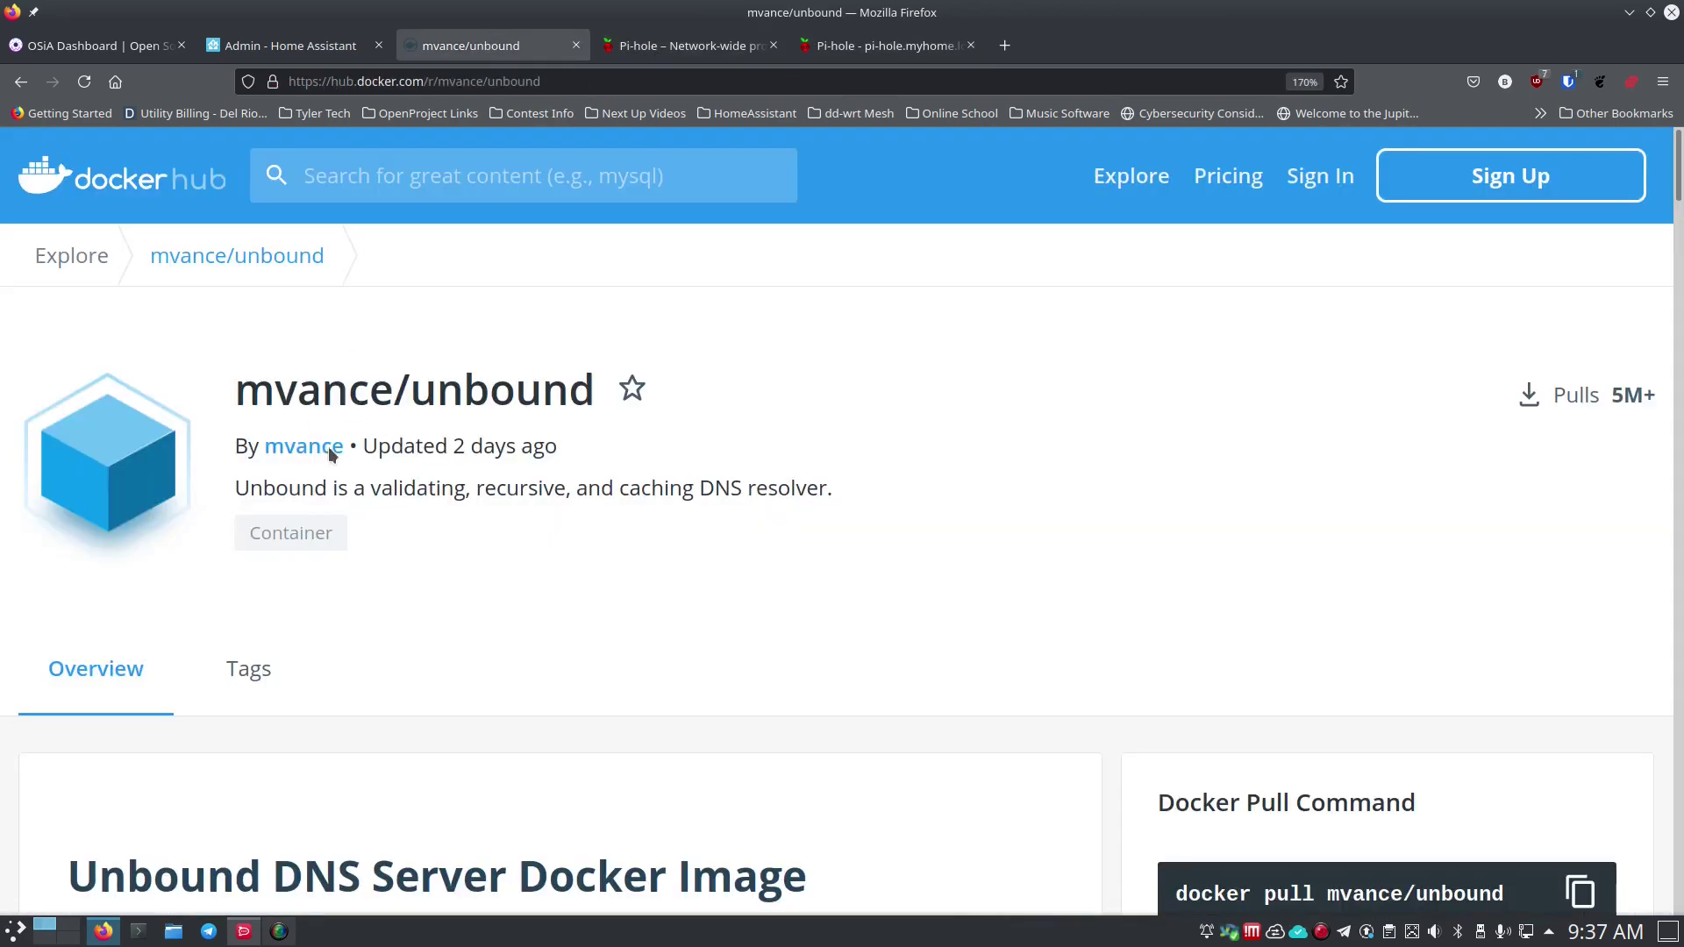
{"action": "scroll", "coordinate": [430, 492], "scroll_direction": "down", "scroll_amount": 2}
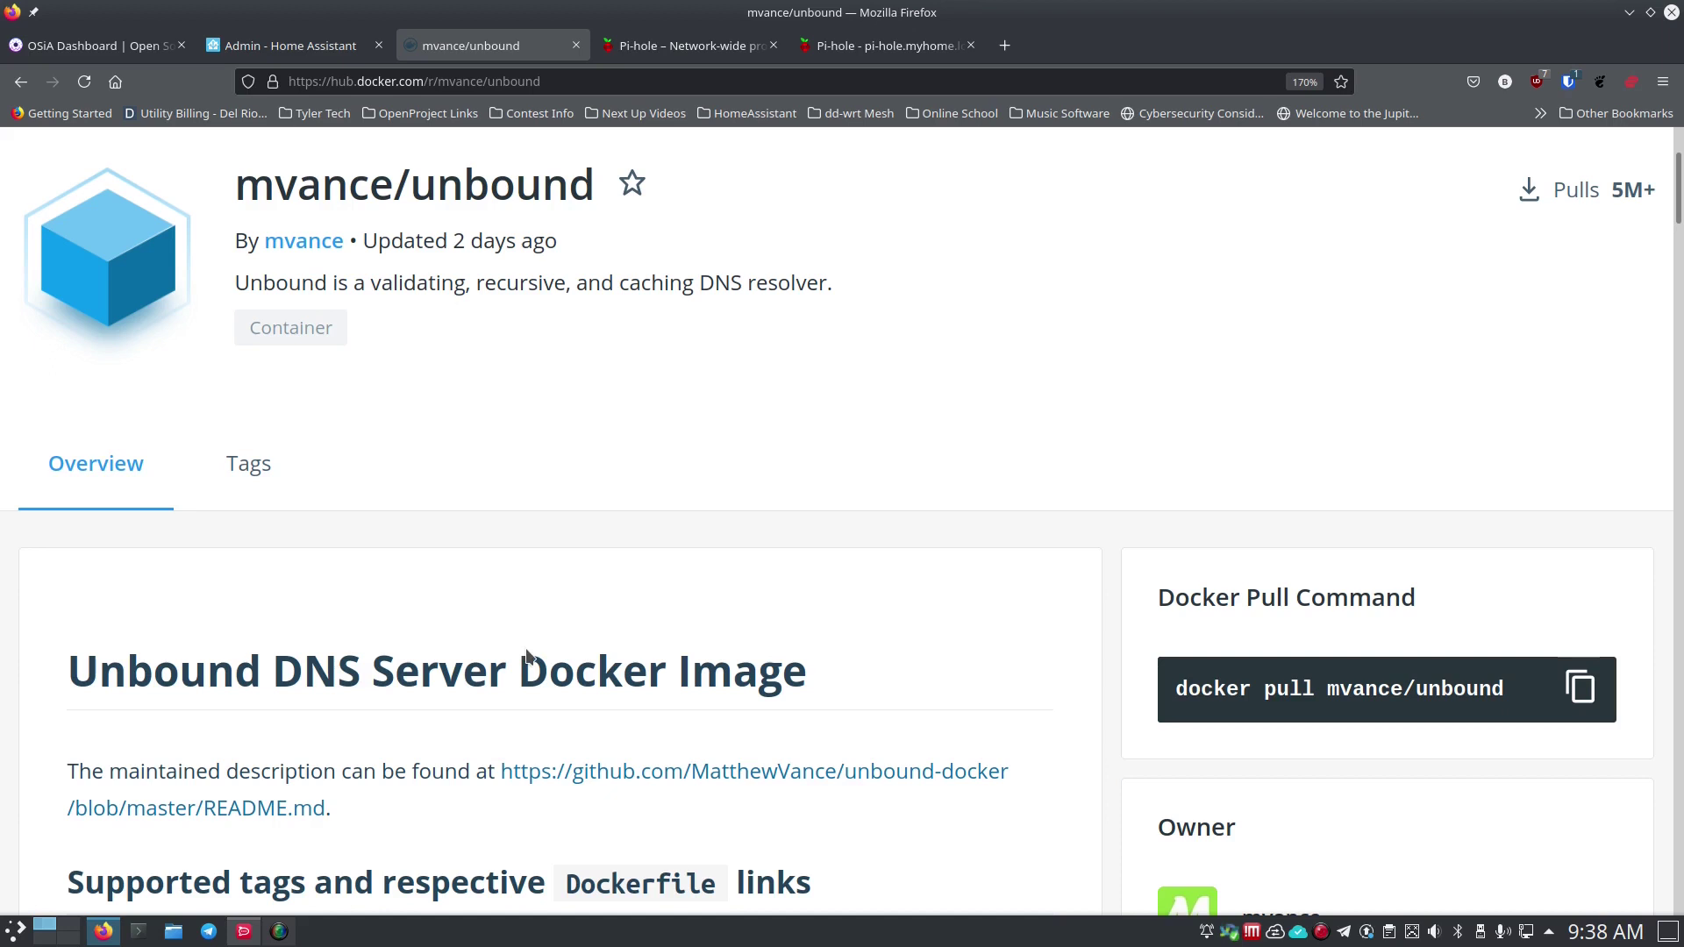
{"action": "scroll", "coordinate": [363, 590], "scroll_direction": "down", "scroll_amount": 8}
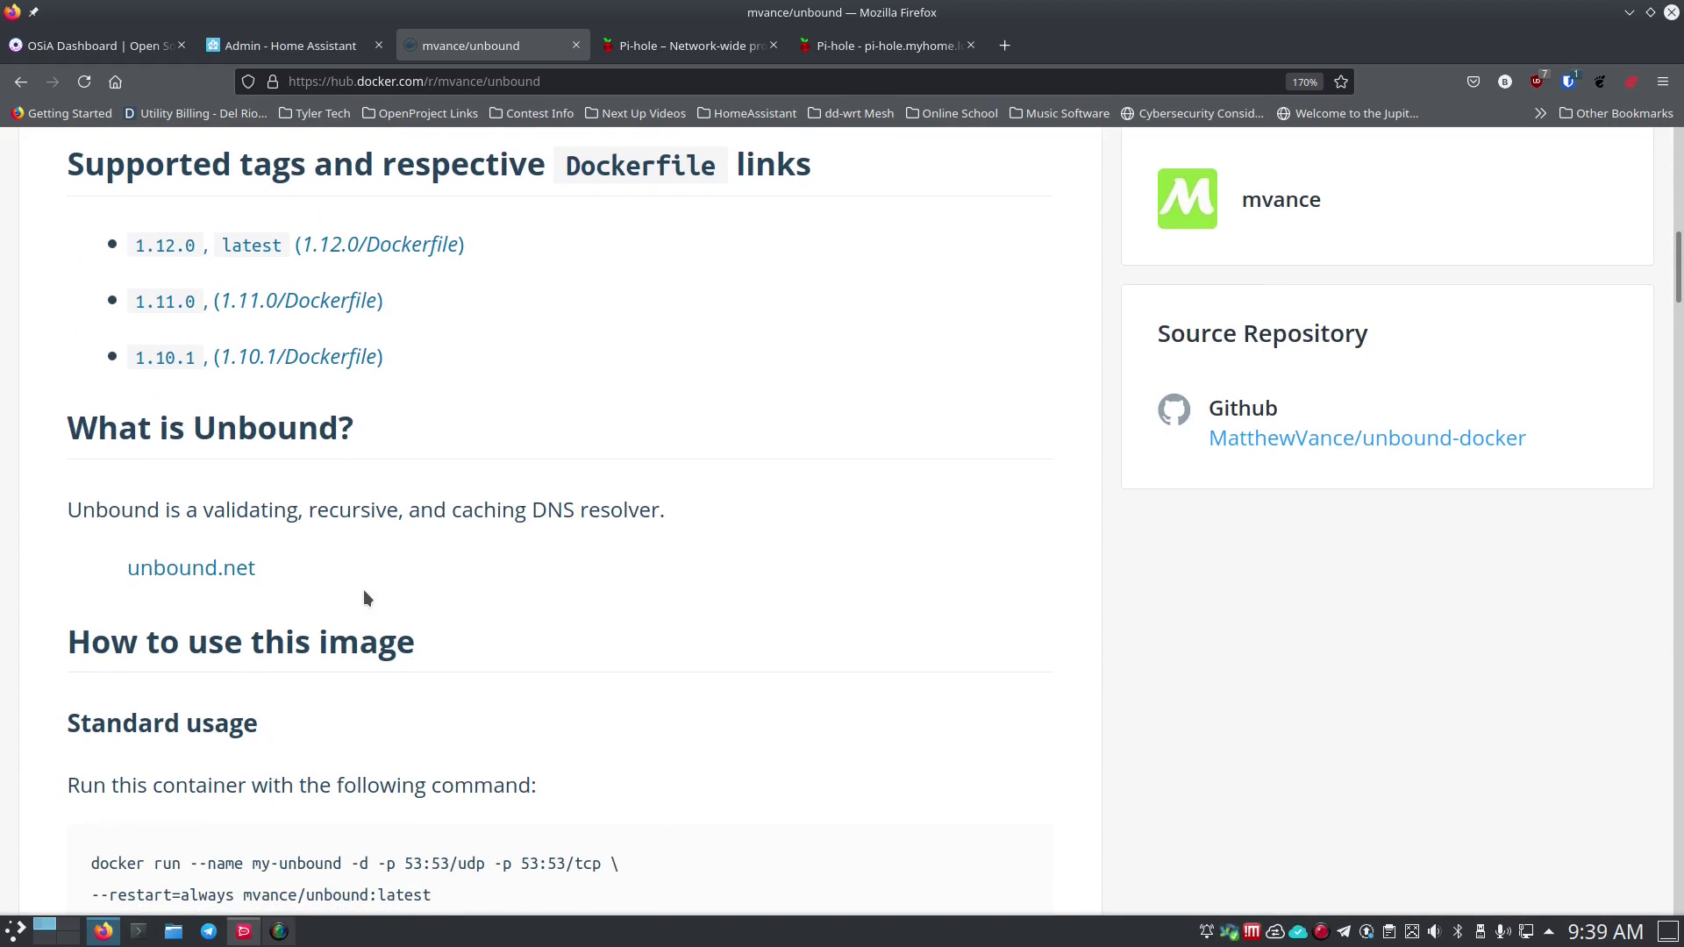
{"action": "scroll", "coordinate": [367, 598], "scroll_direction": "down", "scroll_amount": 4}
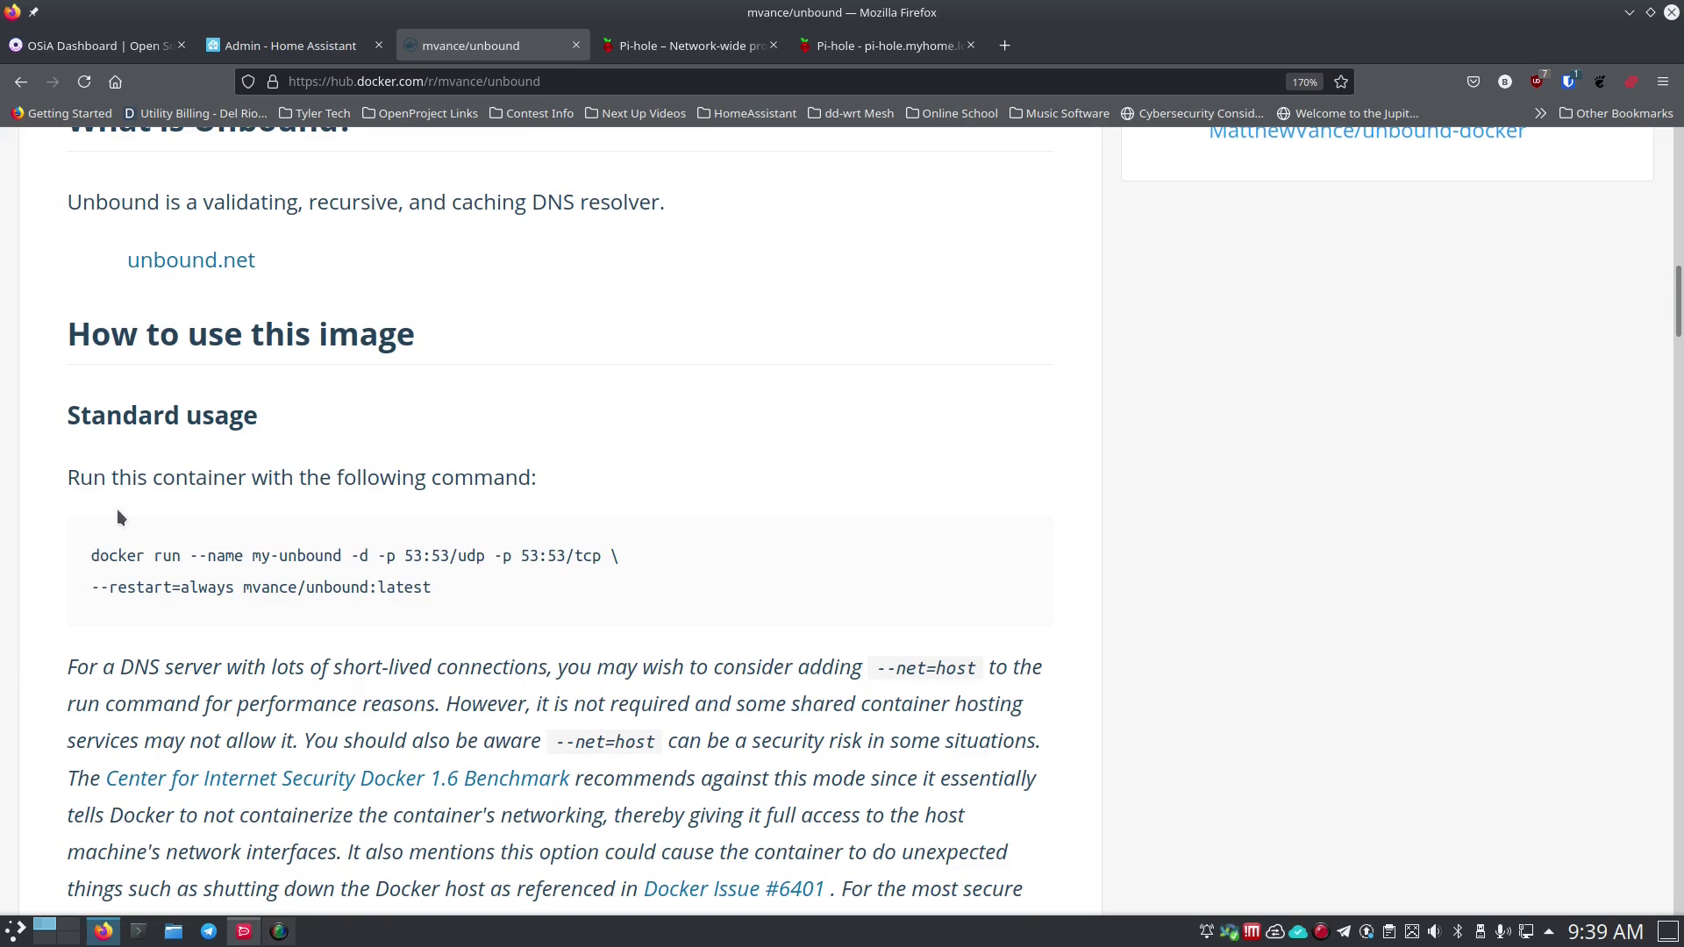
{"action": "scroll", "coordinate": [117, 509], "scroll_direction": "up", "scroll_amount": 15}
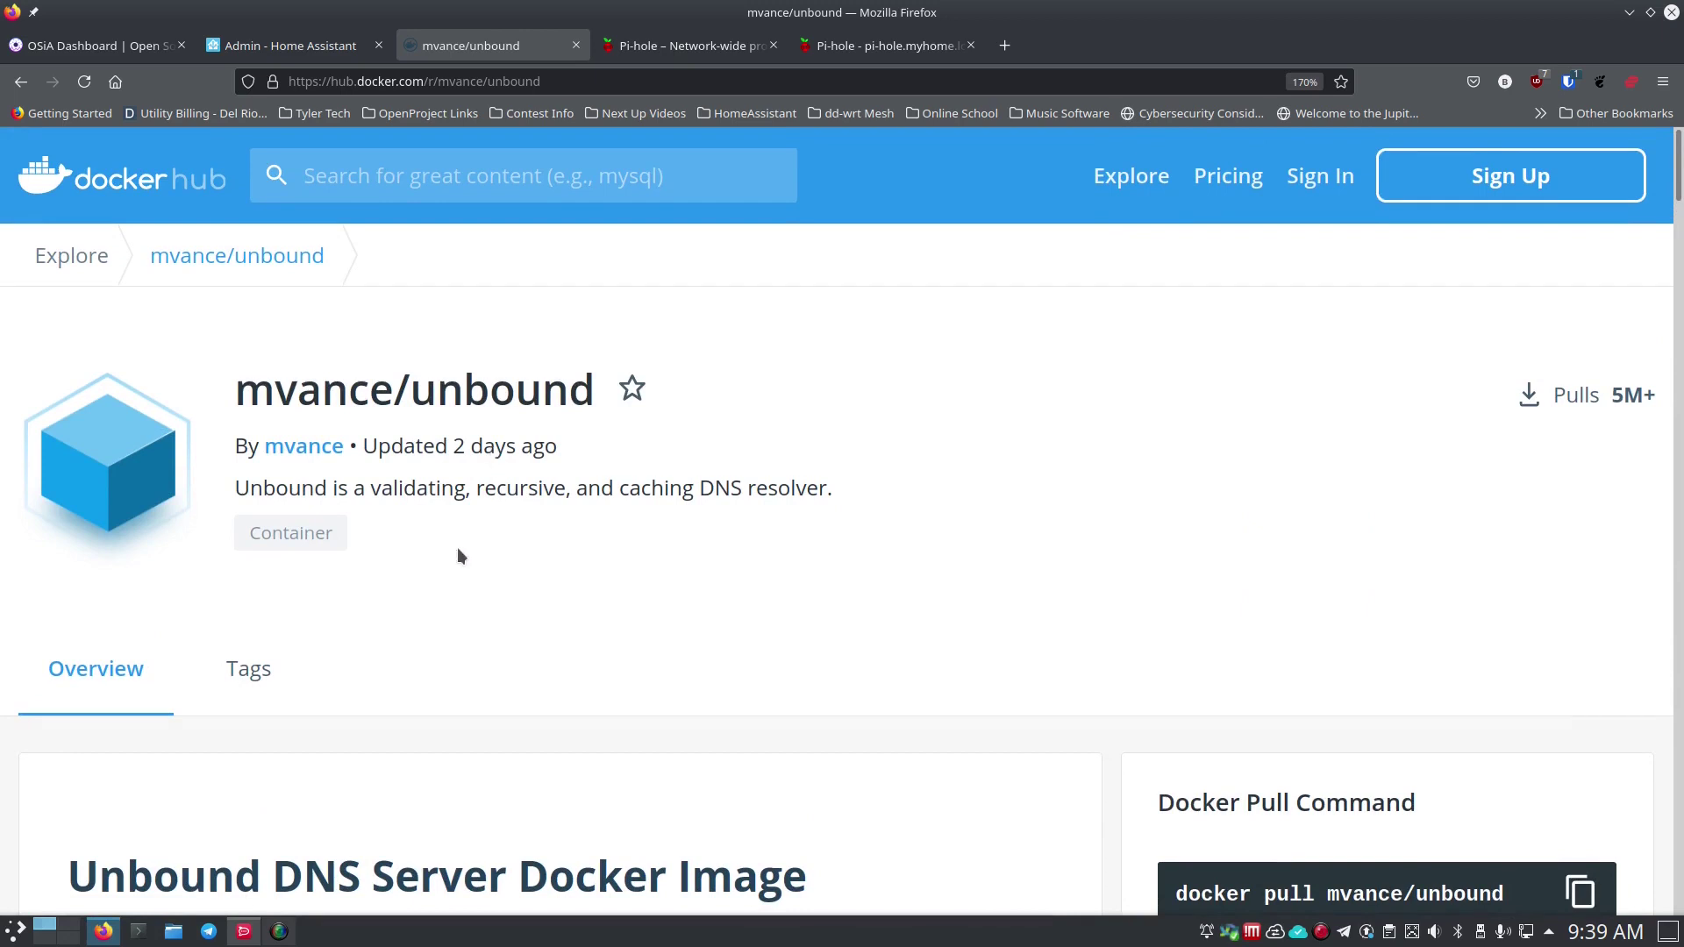
{"action": "scroll", "coordinate": [456, 552], "scroll_direction": "down", "scroll_amount": 6}
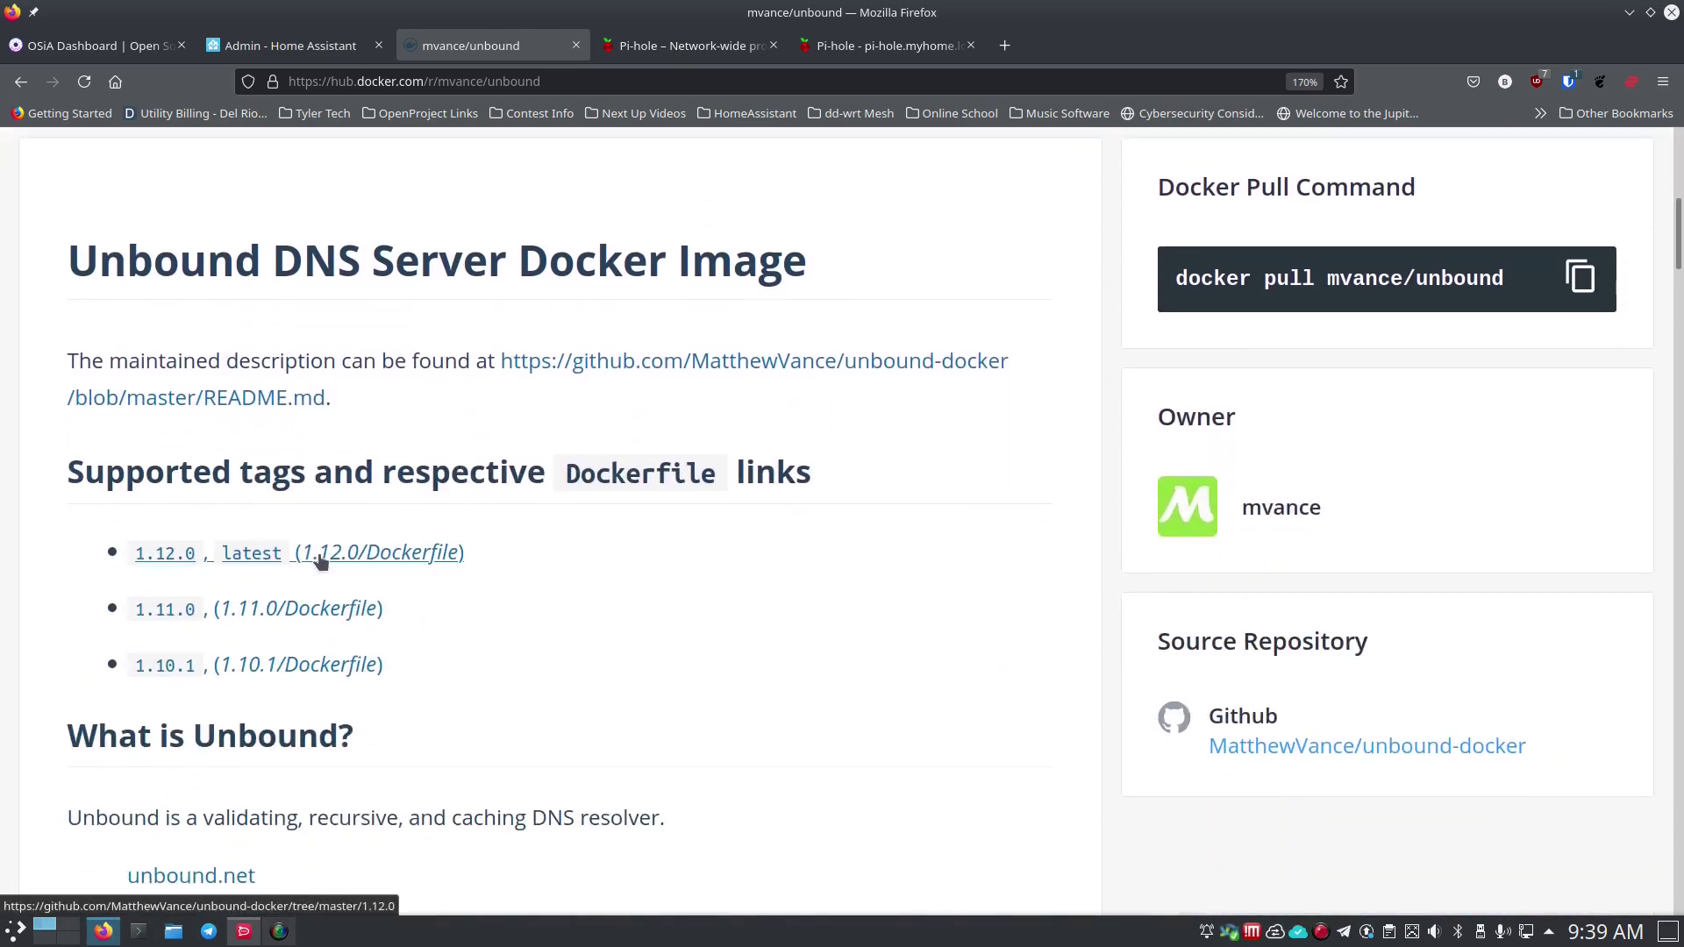
{"action": "scroll", "coordinate": [439, 304], "scroll_direction": "up", "scroll_amount": 1}
{"action": "scroll", "coordinate": [439, 303], "scroll_direction": "down", "scroll_amount": 1}
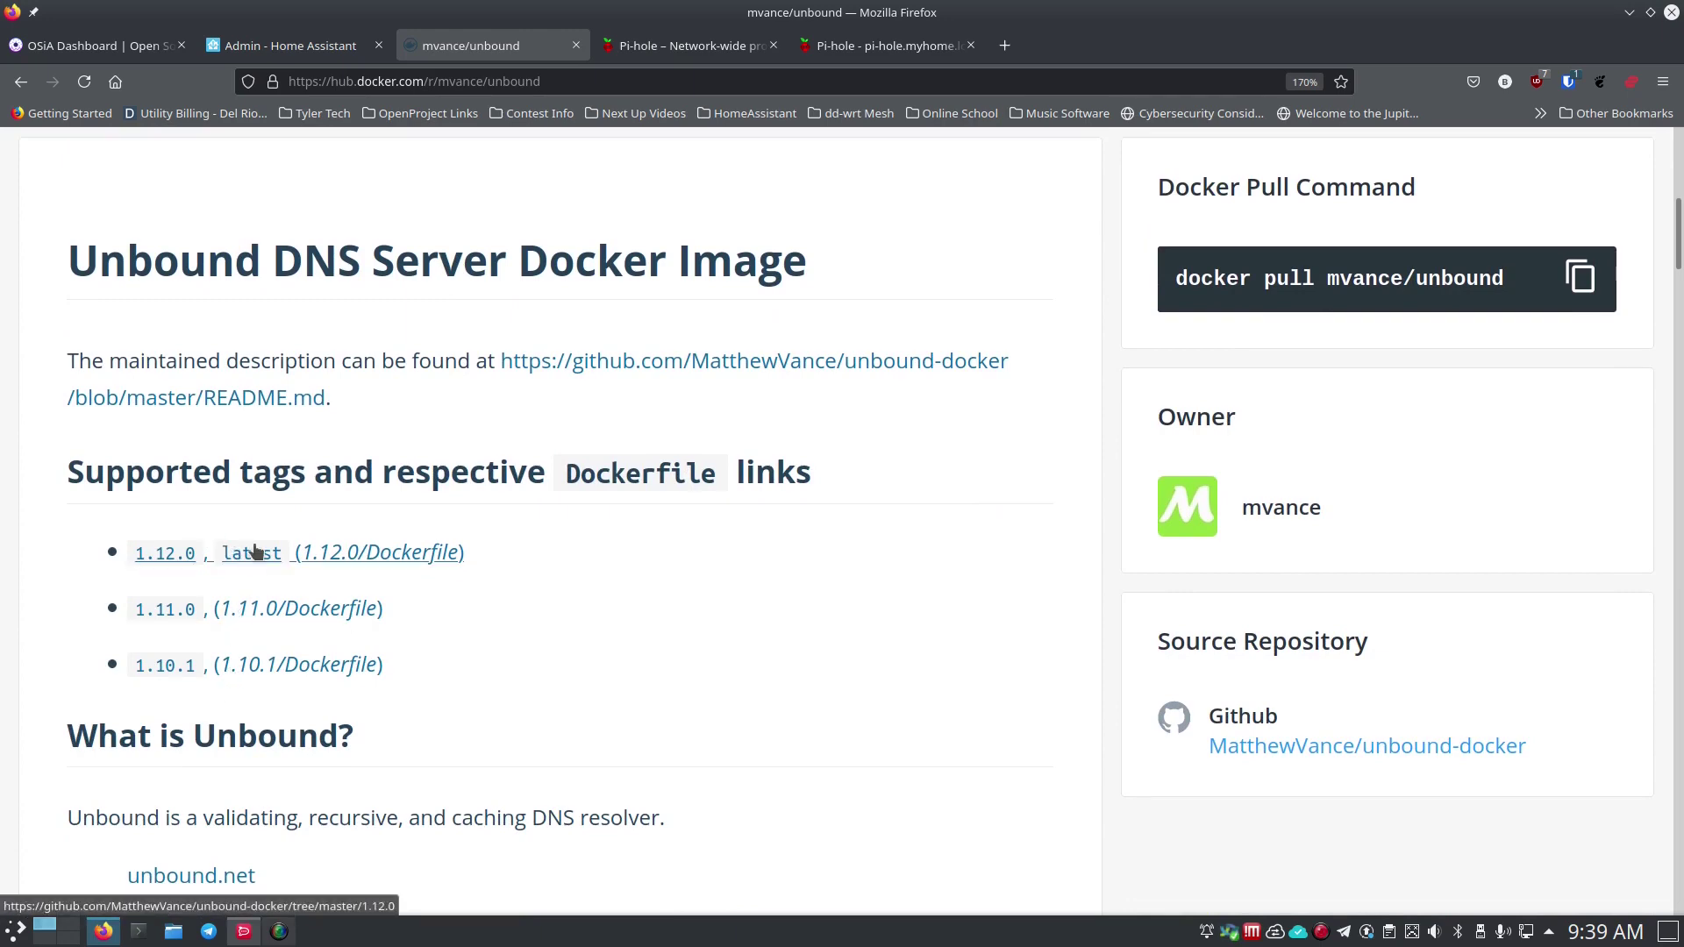
{"action": "scroll", "coordinate": [252, 621], "scroll_direction": "up", "scroll_amount": 2}
{"action": "scroll", "coordinate": [252, 621], "scroll_direction": "down", "scroll_amount": 5}
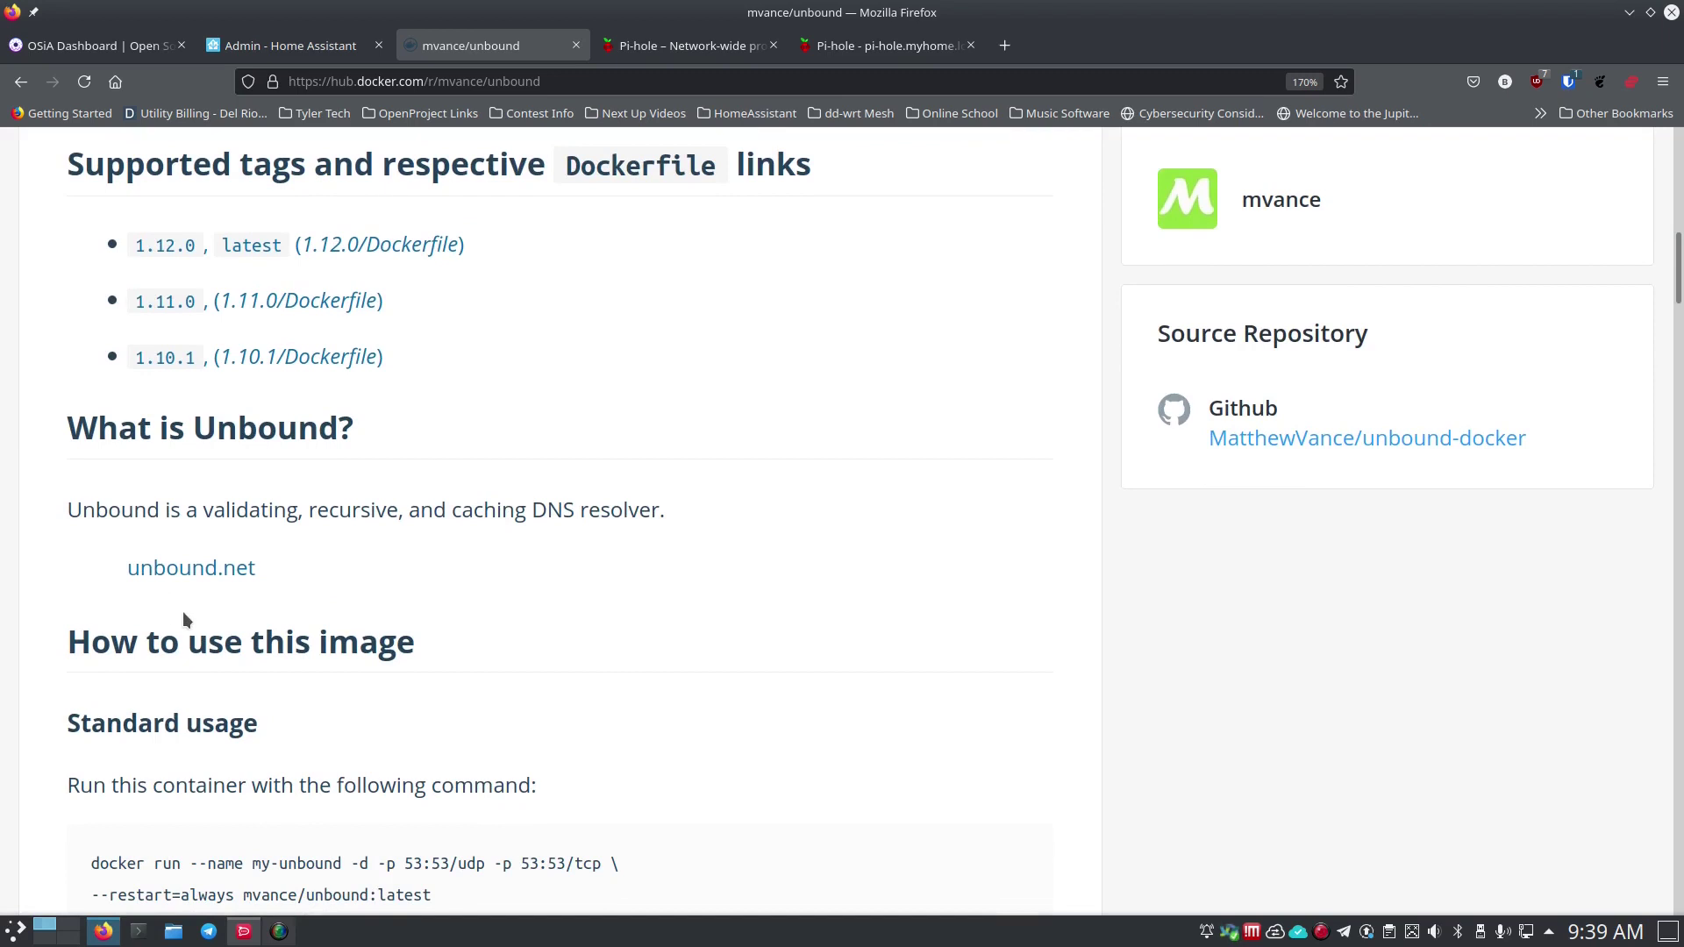
{"action": "scroll", "coordinate": [183, 612], "scroll_direction": "down", "scroll_amount": 4}
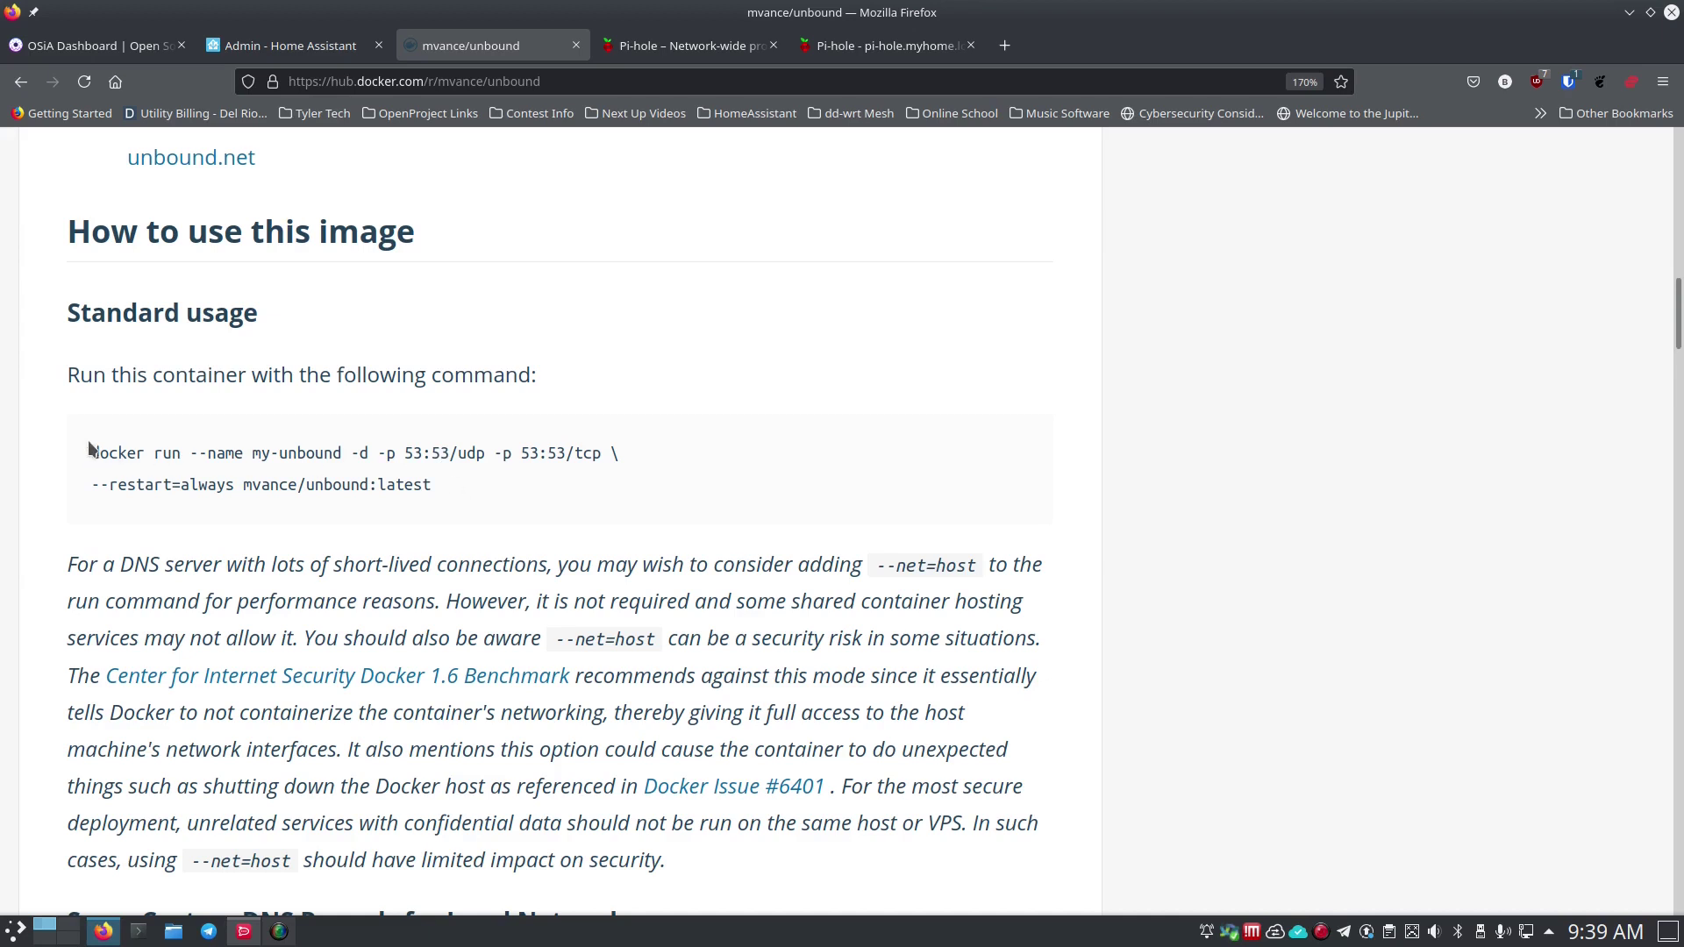
Select the two-line docker run command under Standard usage, and open a Konsole terminal before returning to the browser.
{"action": "left_click_drag", "start_coordinate": [92, 453], "coordinate": [443, 488]}
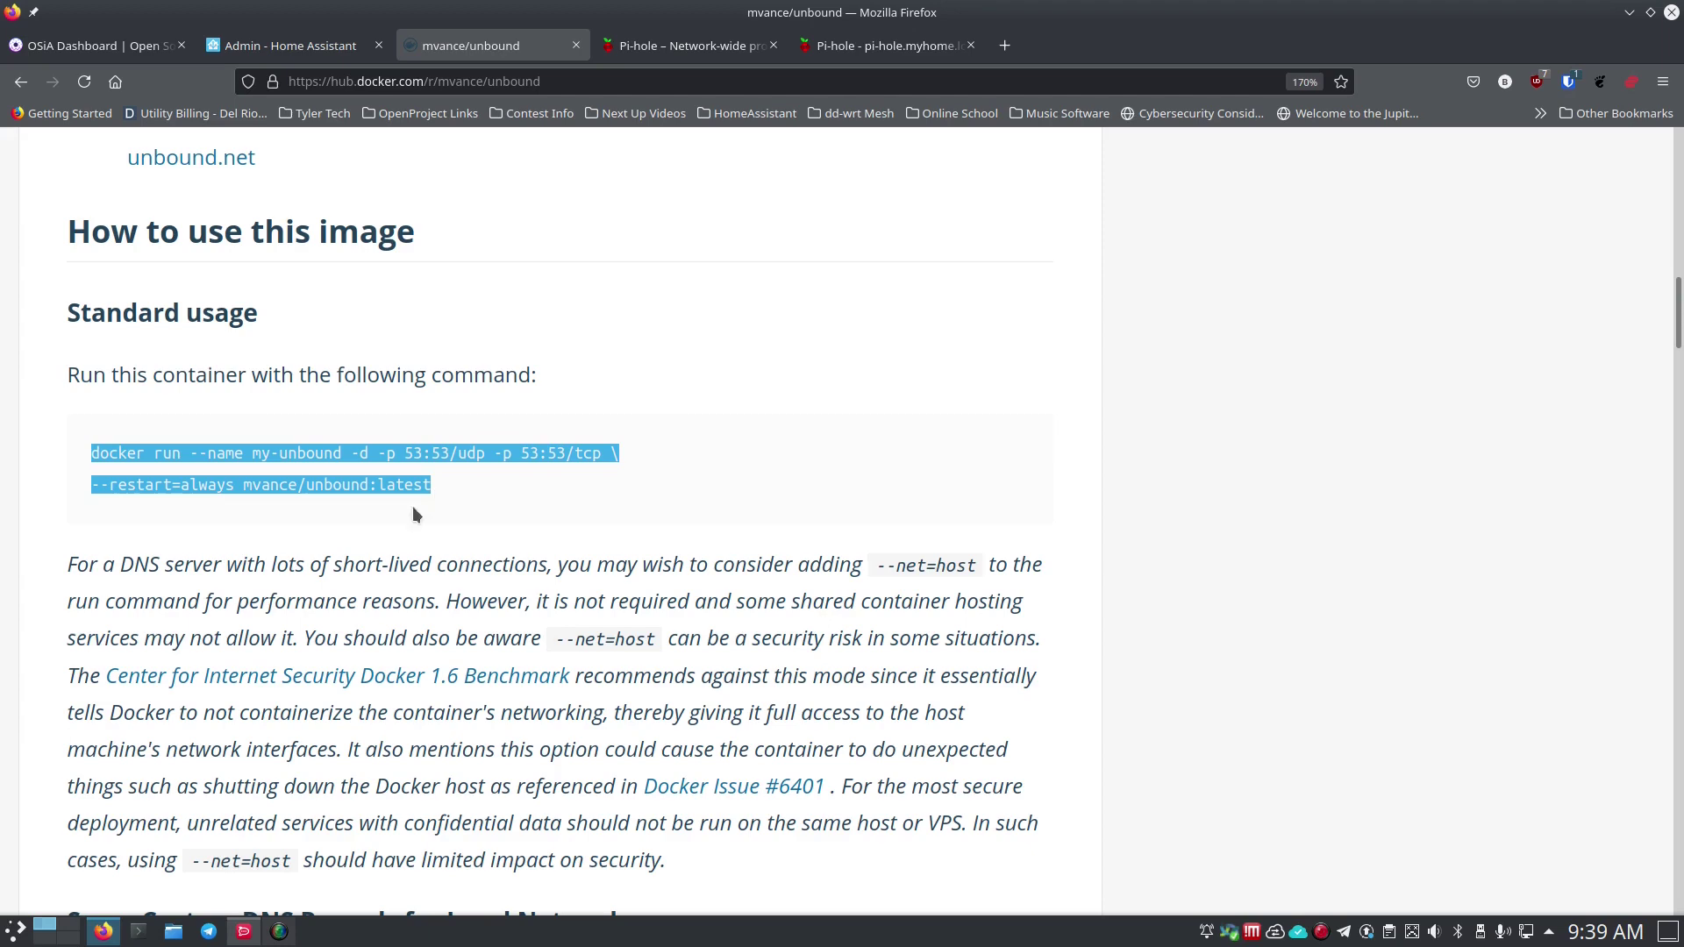
{"action": "left_click", "coordinate": [137, 932]}
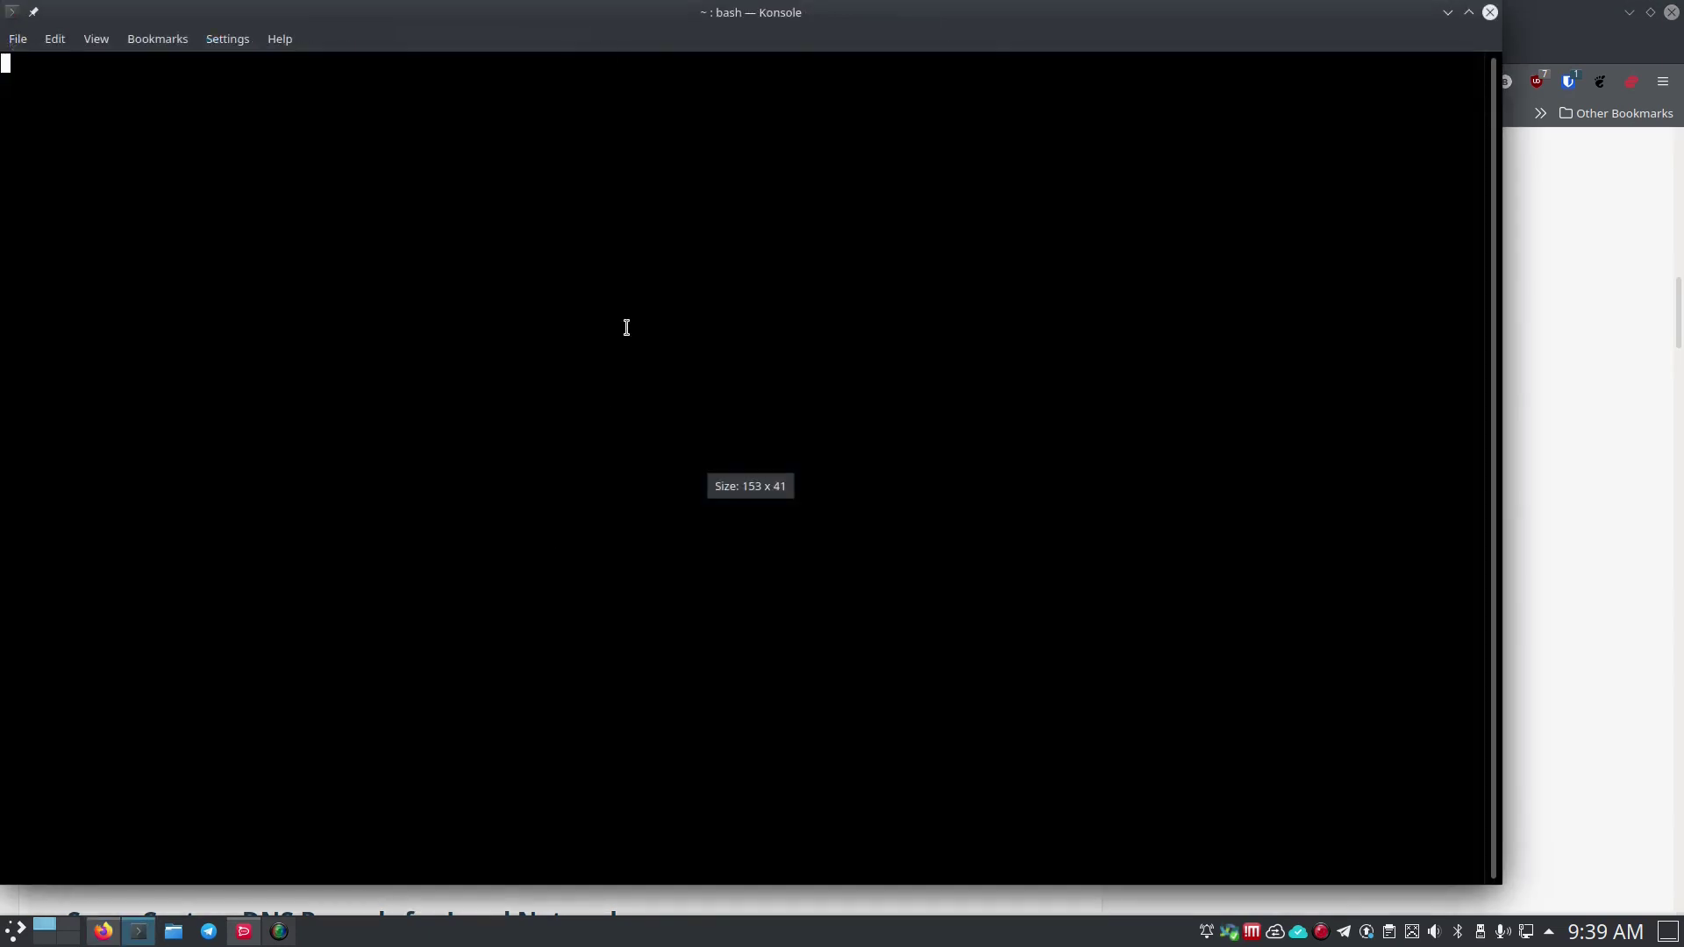
{"action": "left_click_drag", "start_coordinate": [475, 23], "coordinate": [543, 24]}
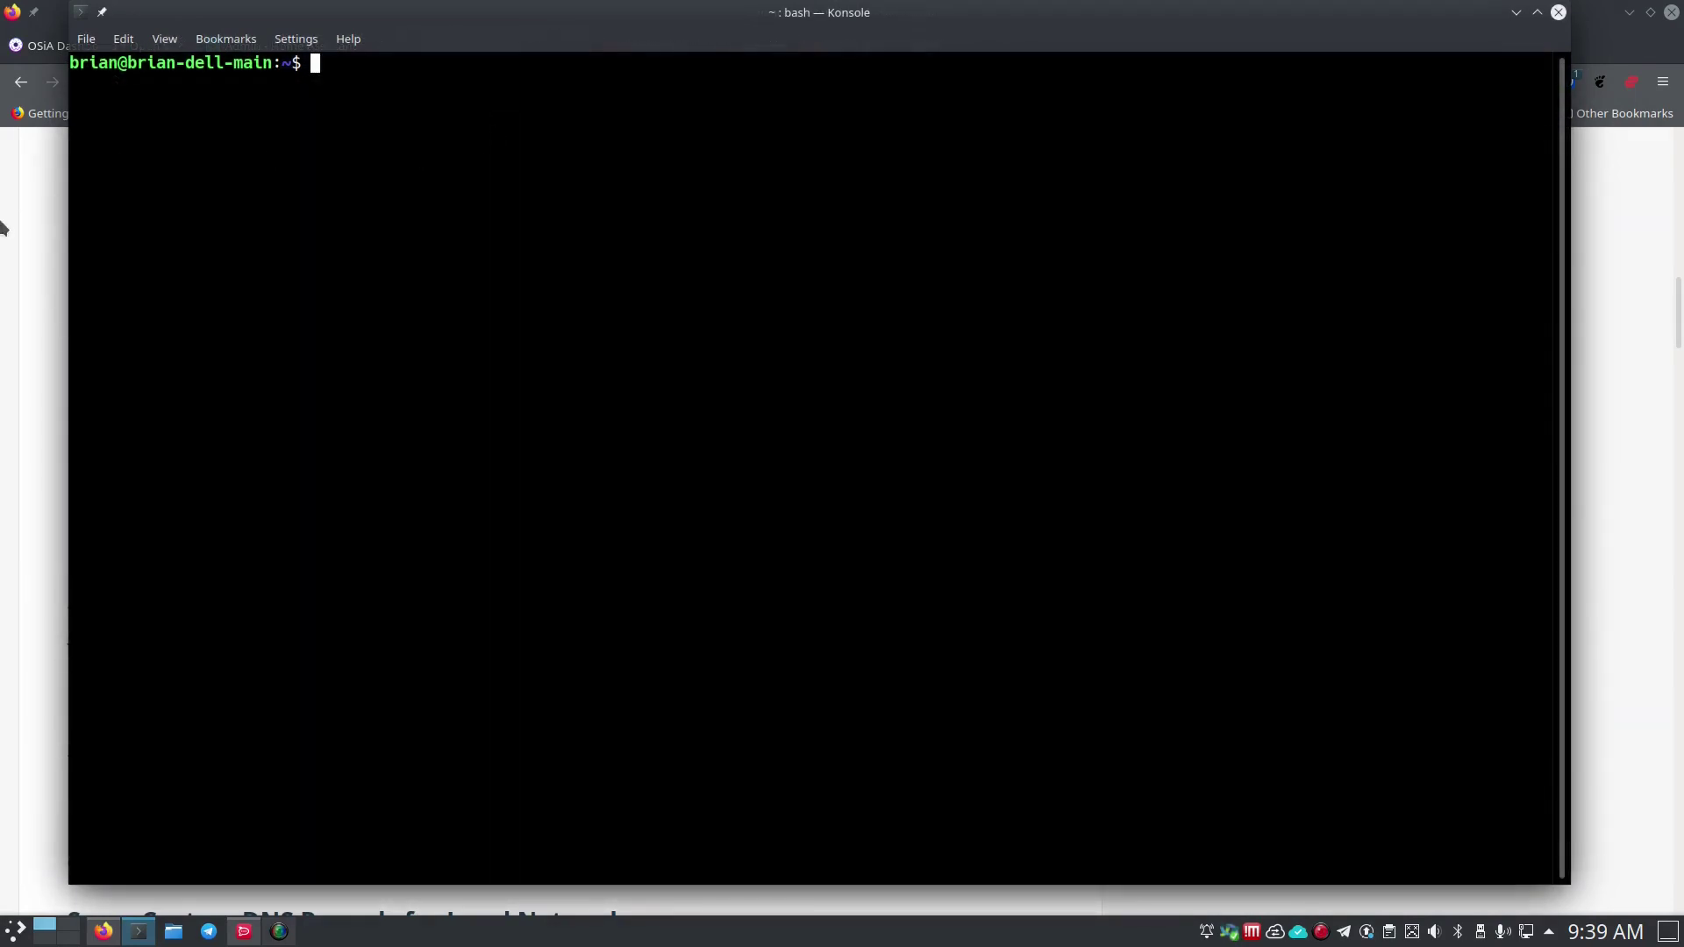
{"action": "left_click", "coordinate": [2, 227]}
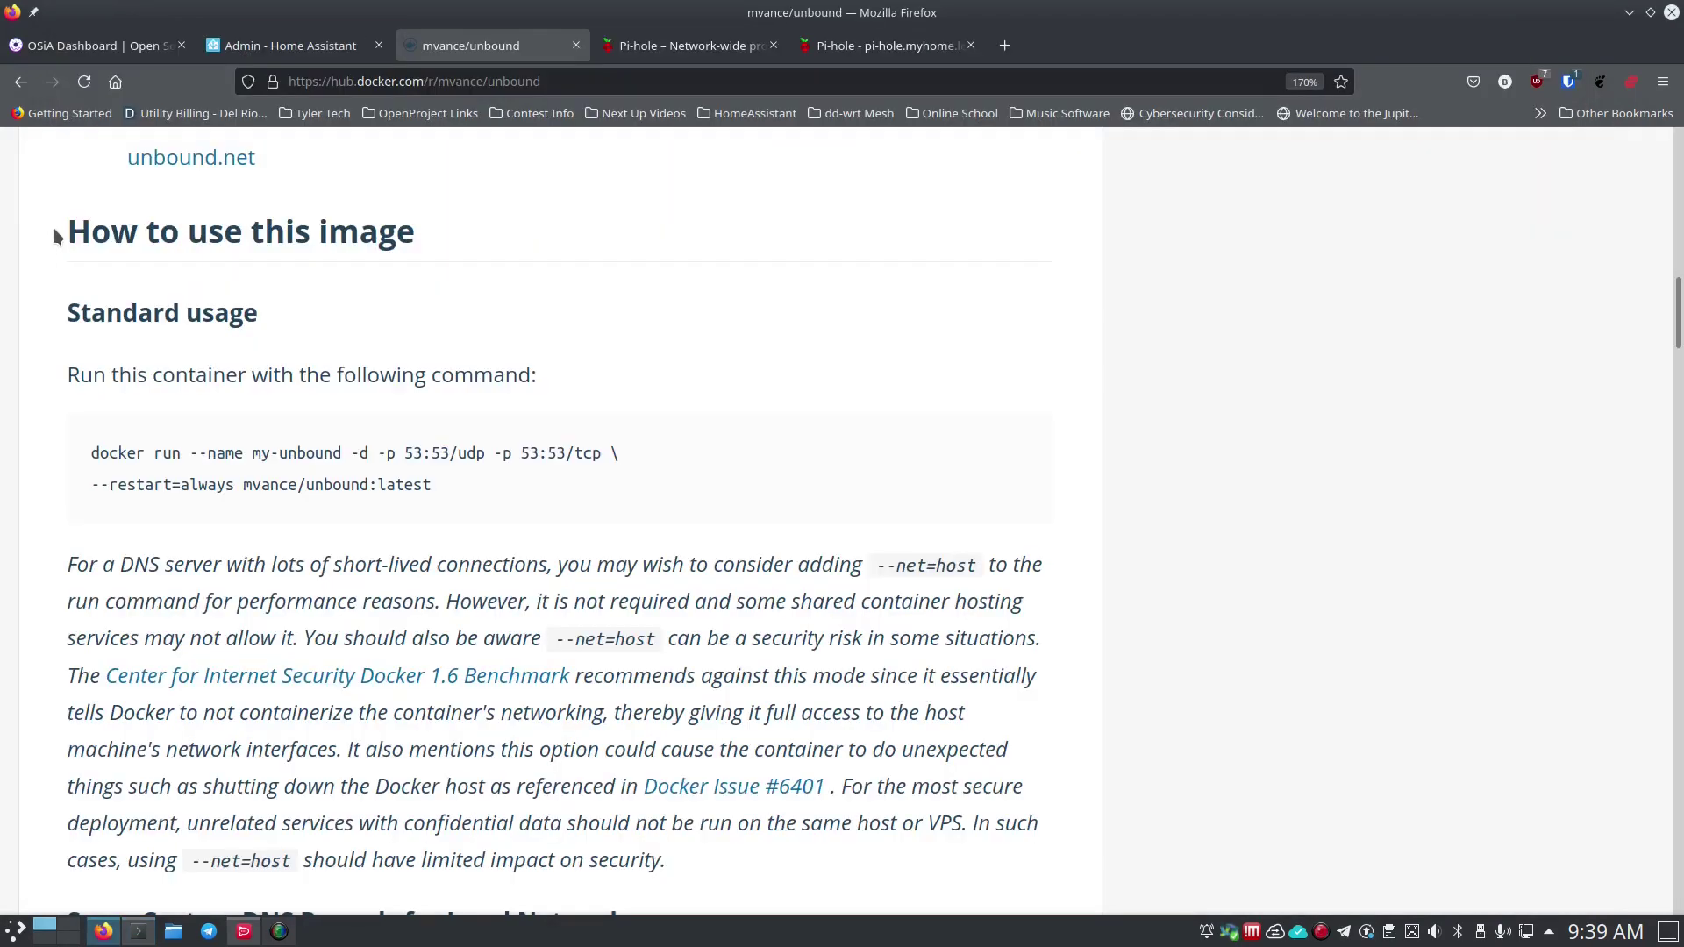
Open a blank browser tab, then launch Portainer from the OSiA dashboard and log in with the saved credentials.
{"action": "left_click", "coordinate": [1005, 45]}
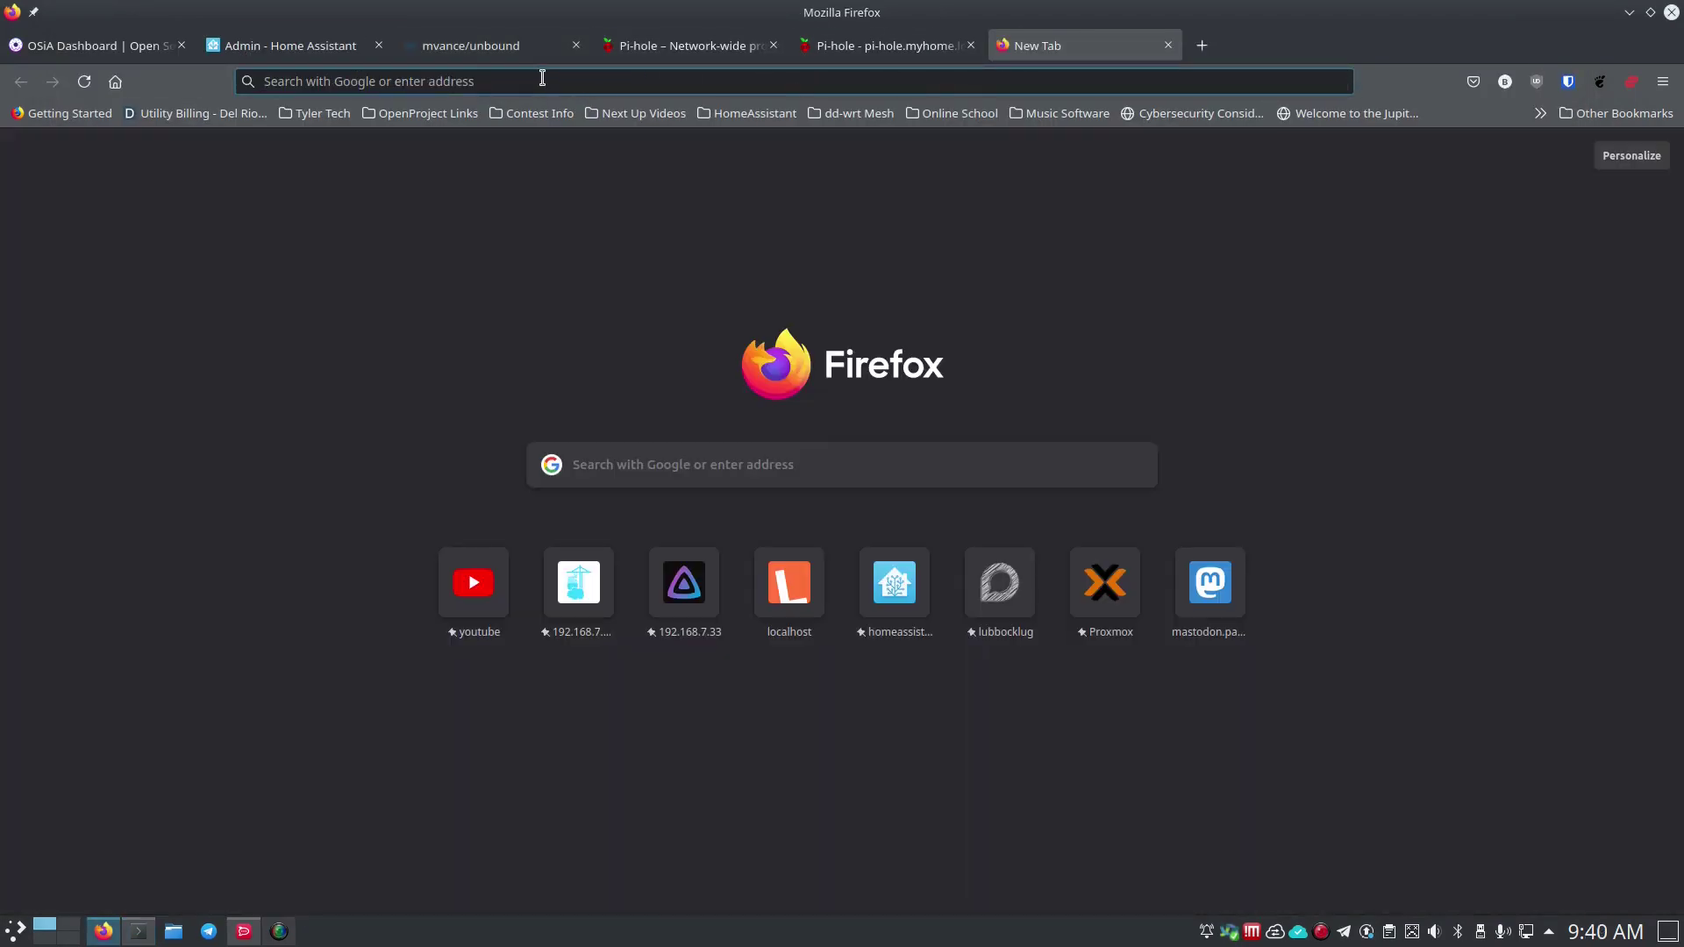
{"action": "left_click", "coordinate": [96, 46]}
{"action": "left_click", "coordinate": [693, 309]}
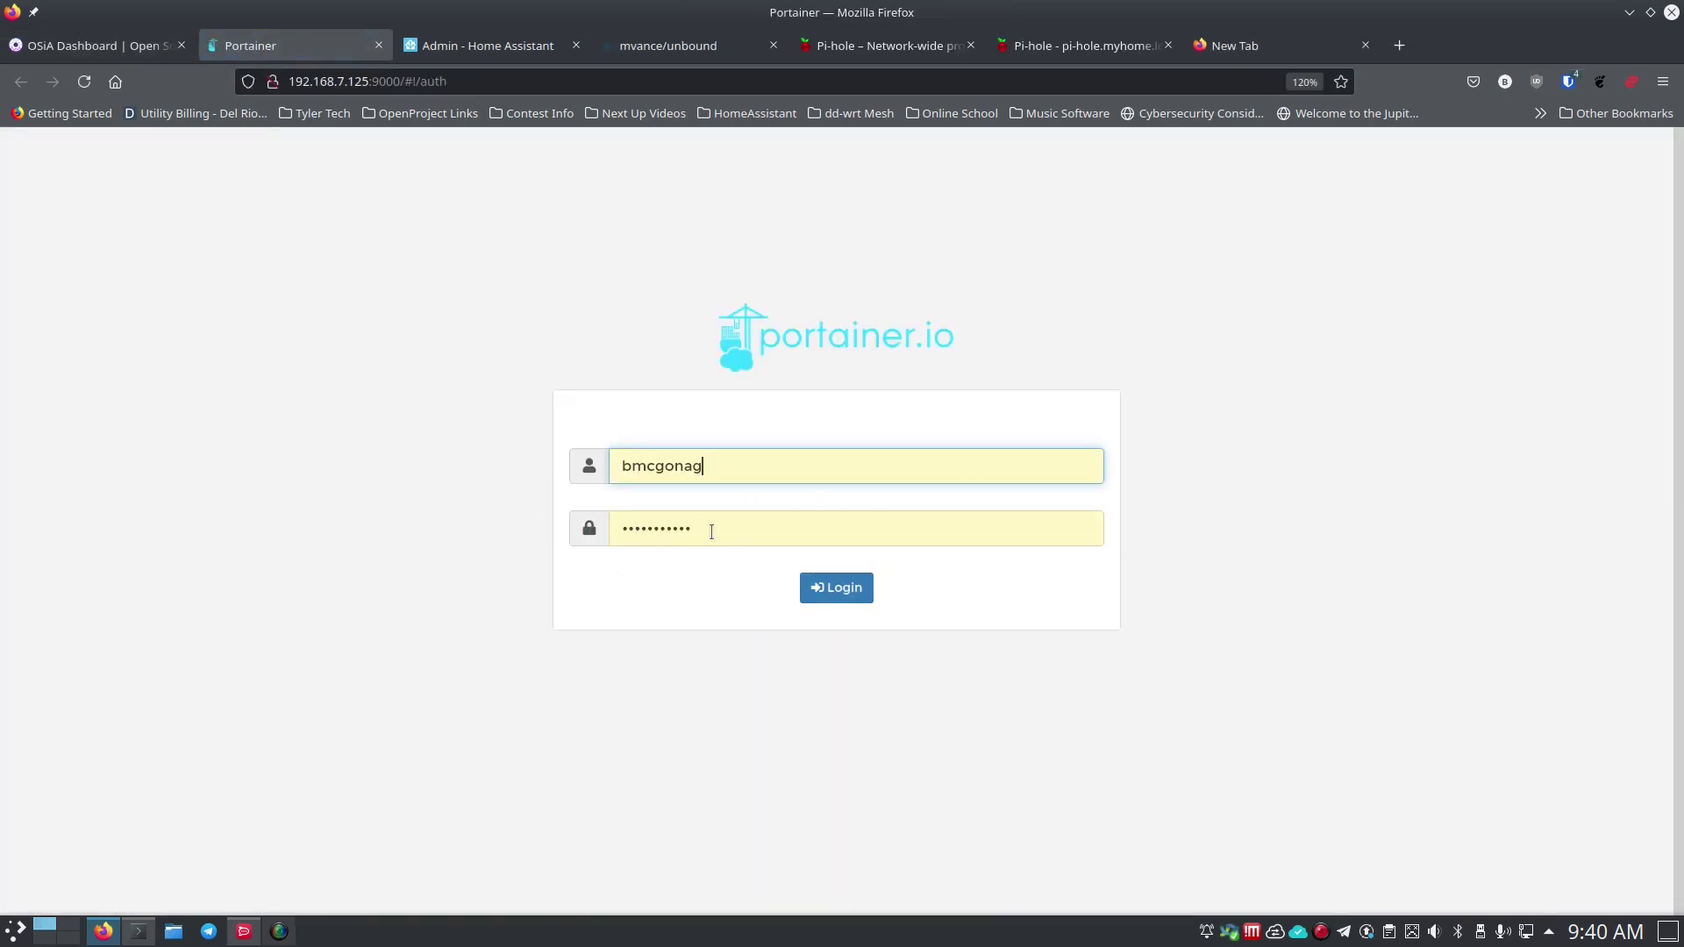
{"action": "left_click", "coordinate": [837, 587]}
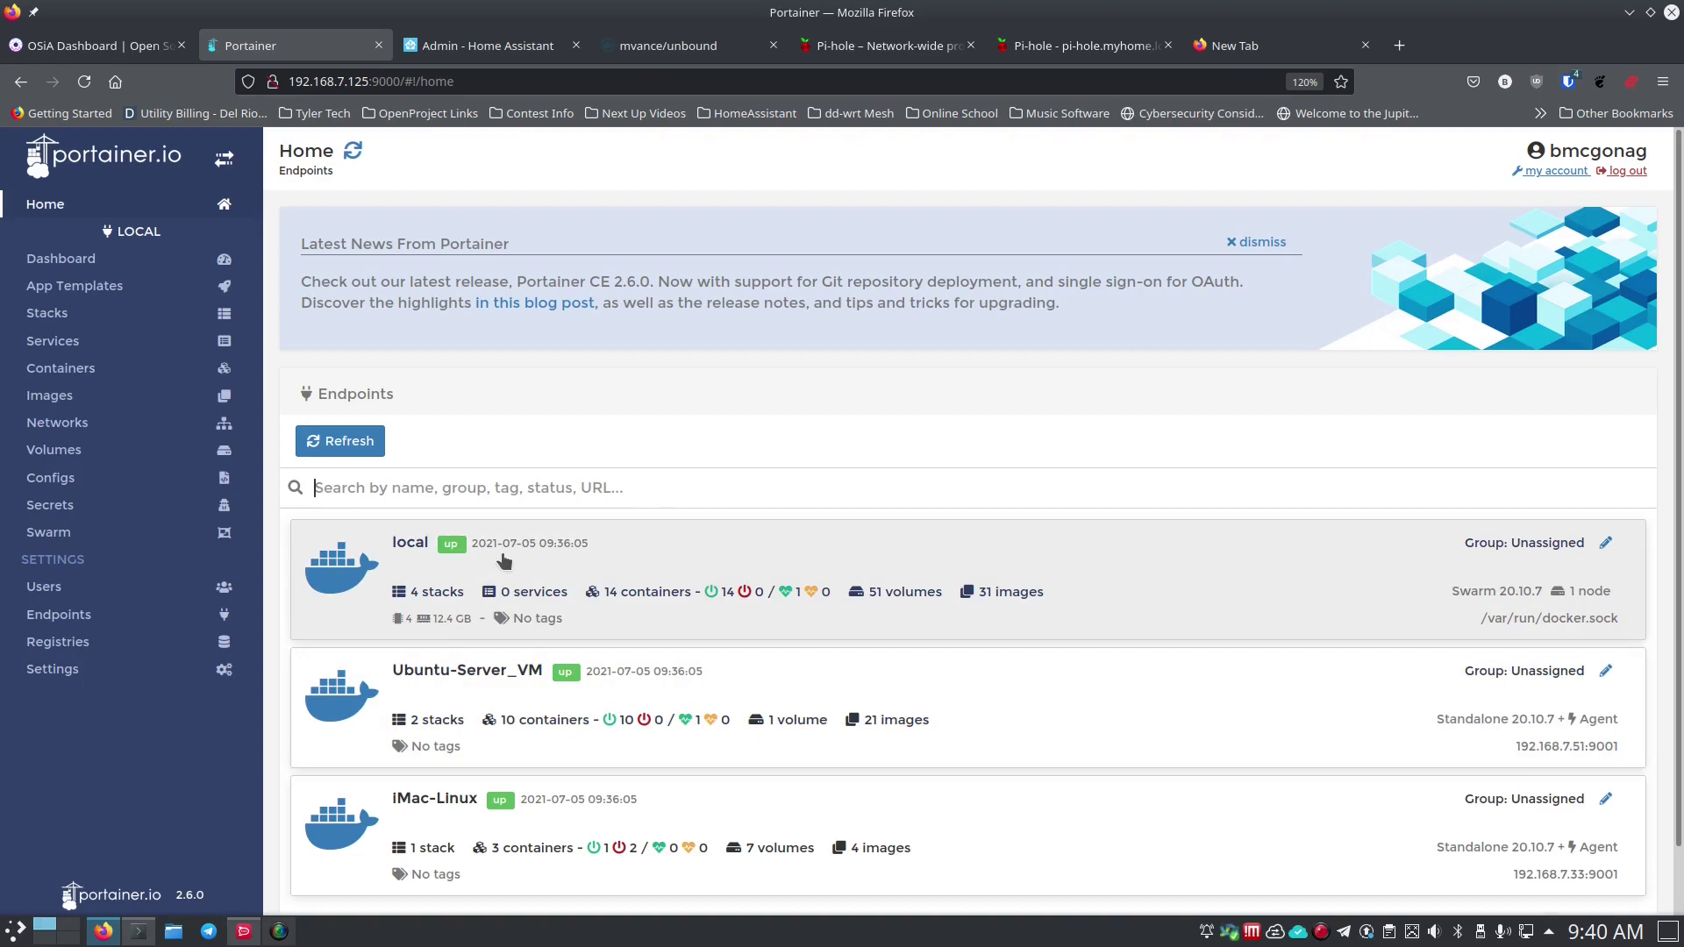
Search the Ubuntu-Server_VM endpoint's app templates for "unb", then clear the search and return to the blank browser tab.
{"action": "scroll", "coordinate": [430, 666], "scroll_direction": "down", "scroll_amount": 1}
{"action": "left_click", "coordinate": [443, 607]}
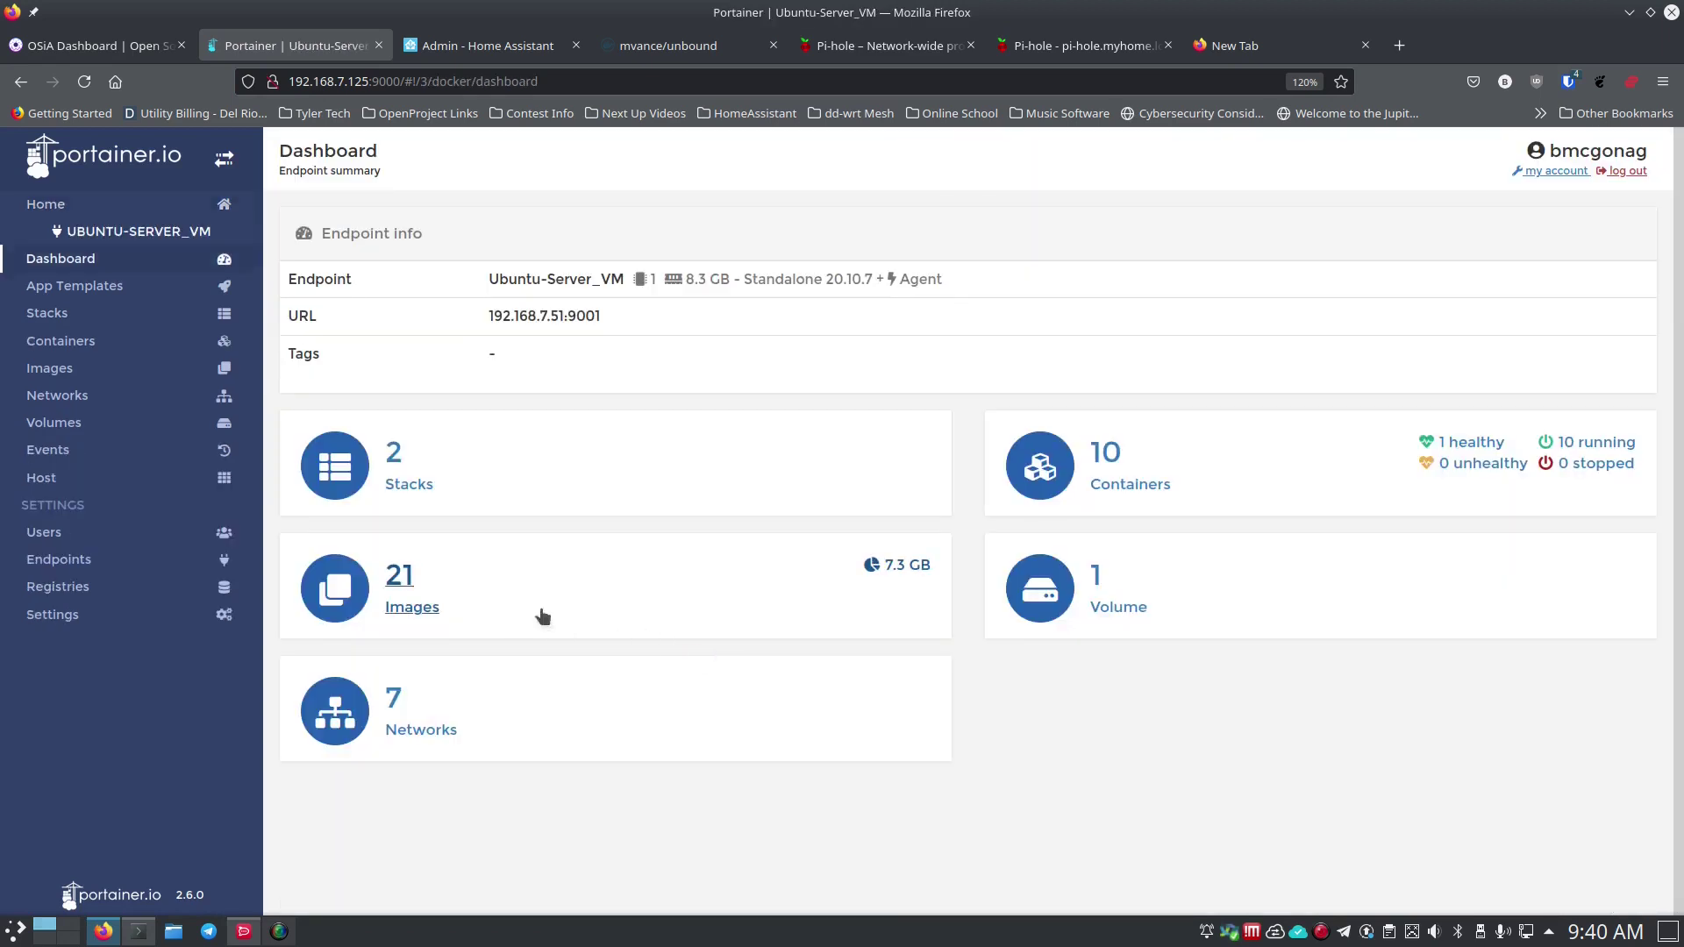
{"action": "left_click", "coordinate": [98, 290]}
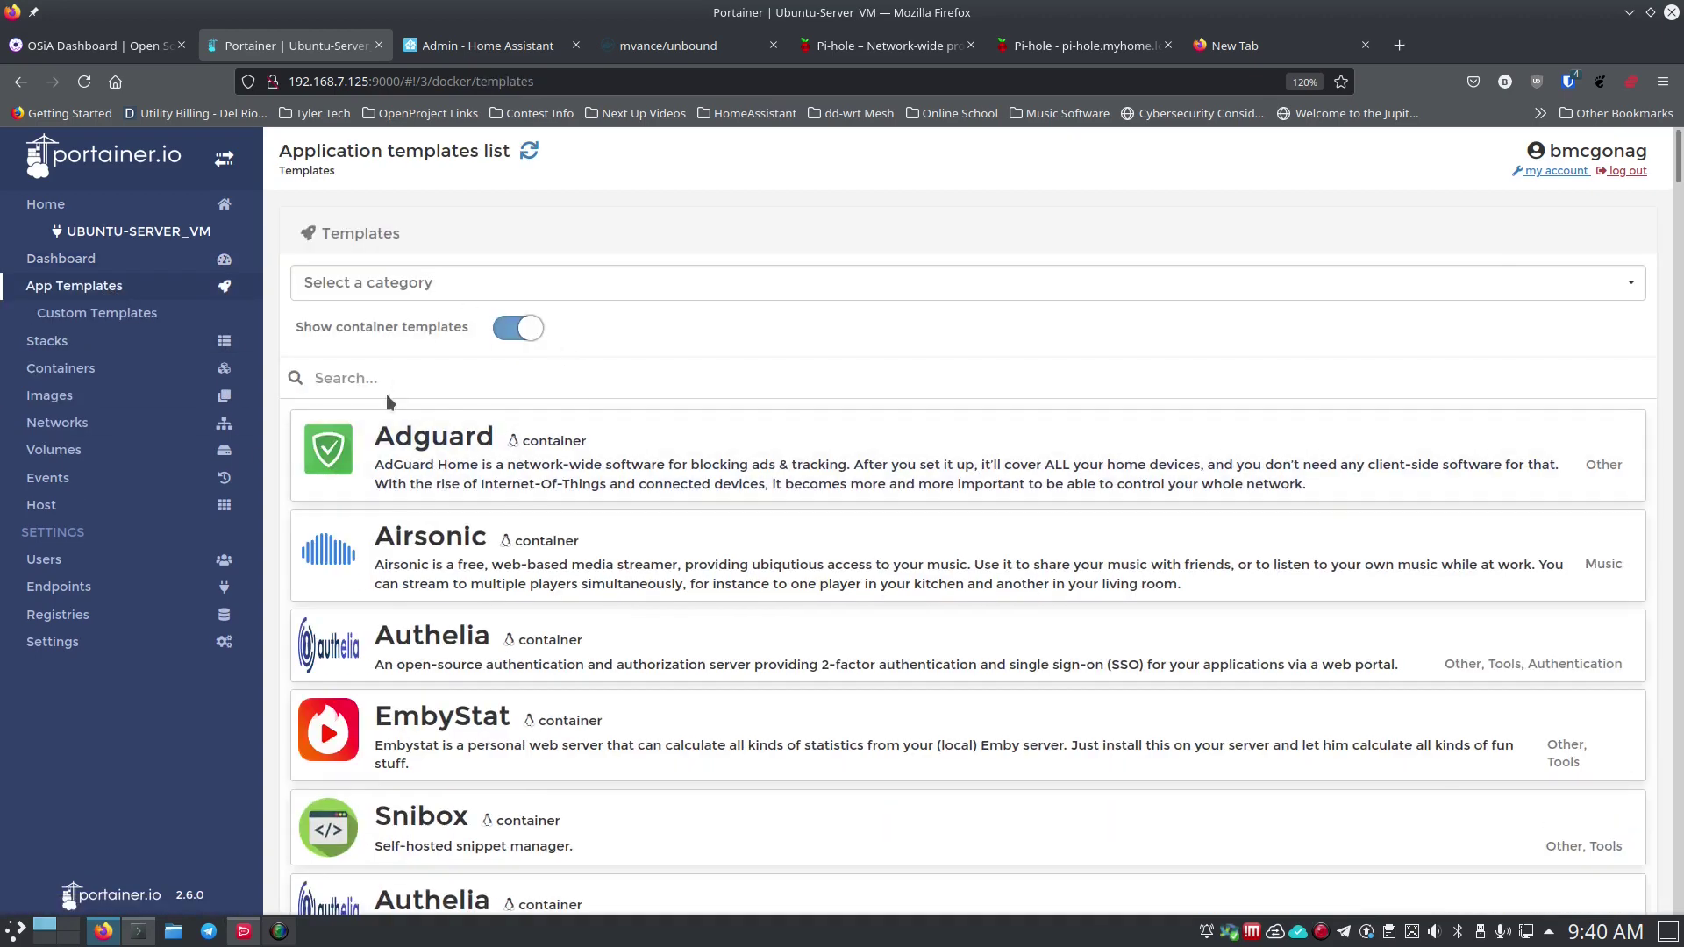
{"action": "type", "text": "unb"}
{"action": "key", "text": "BackSpace"}
{"action": "key", "text": "BackSpace"}
{"action": "key", "text": "BackSpace"}
{"action": "left_click", "coordinate": [1372, 55]}
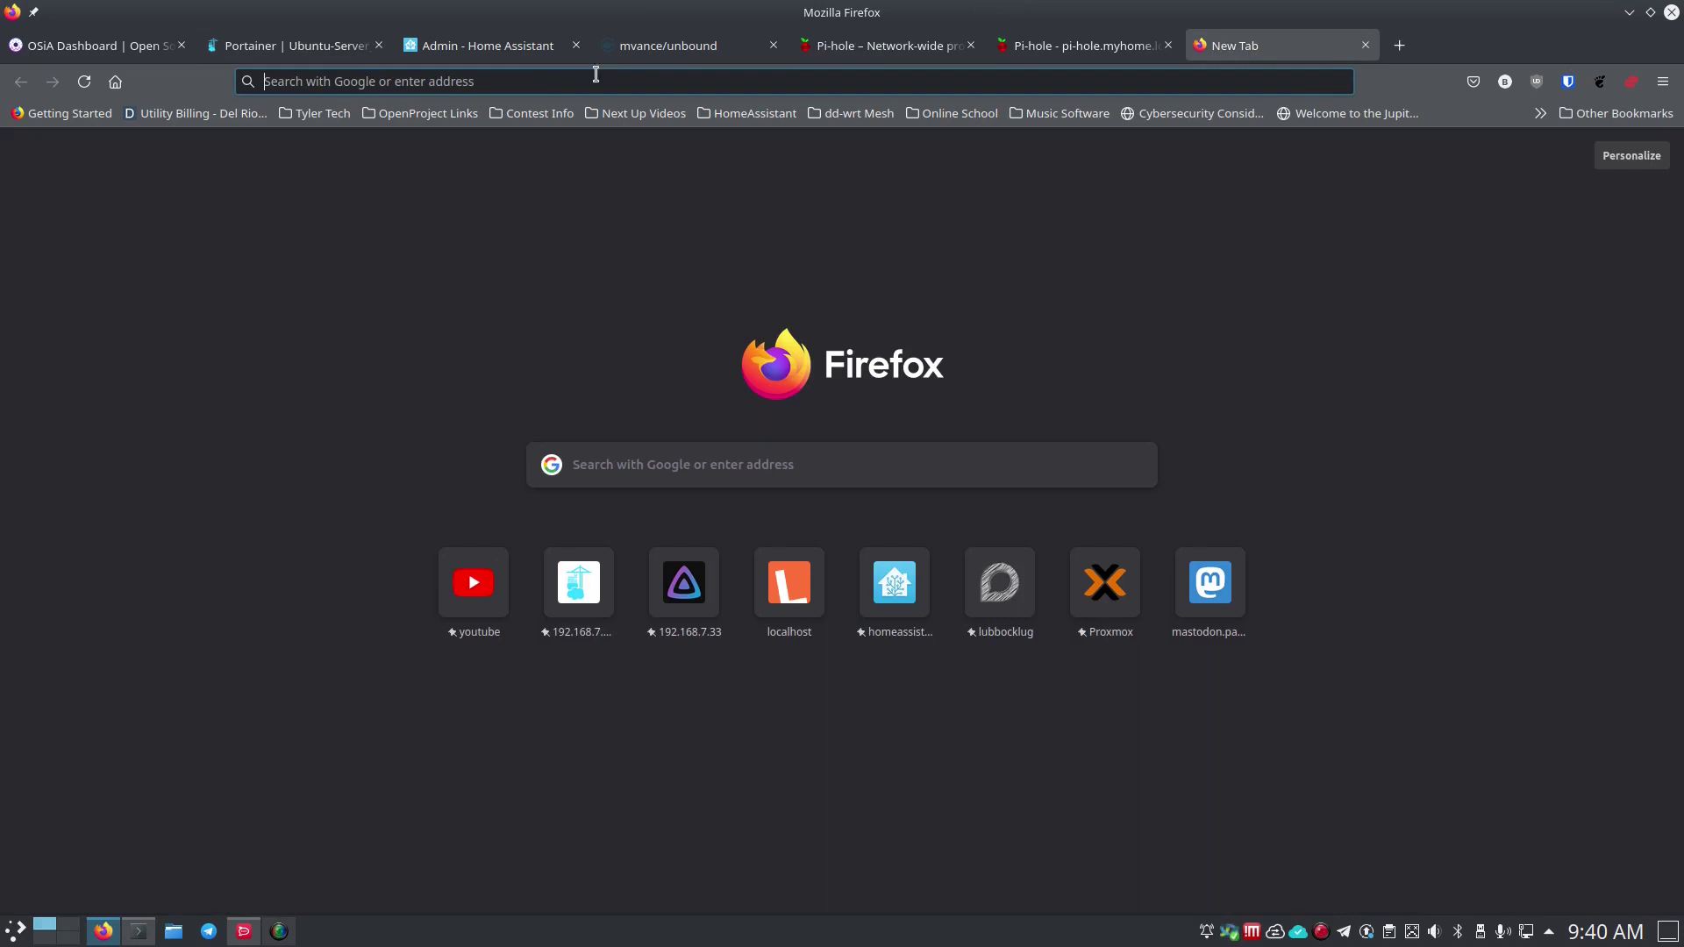
Search the web for "unbound dns portai8ner template" and skim the results for a ready-made Portainer template.
{"action": "left_click", "coordinate": [546, 85]}
{"action": "type", "text": "un"}
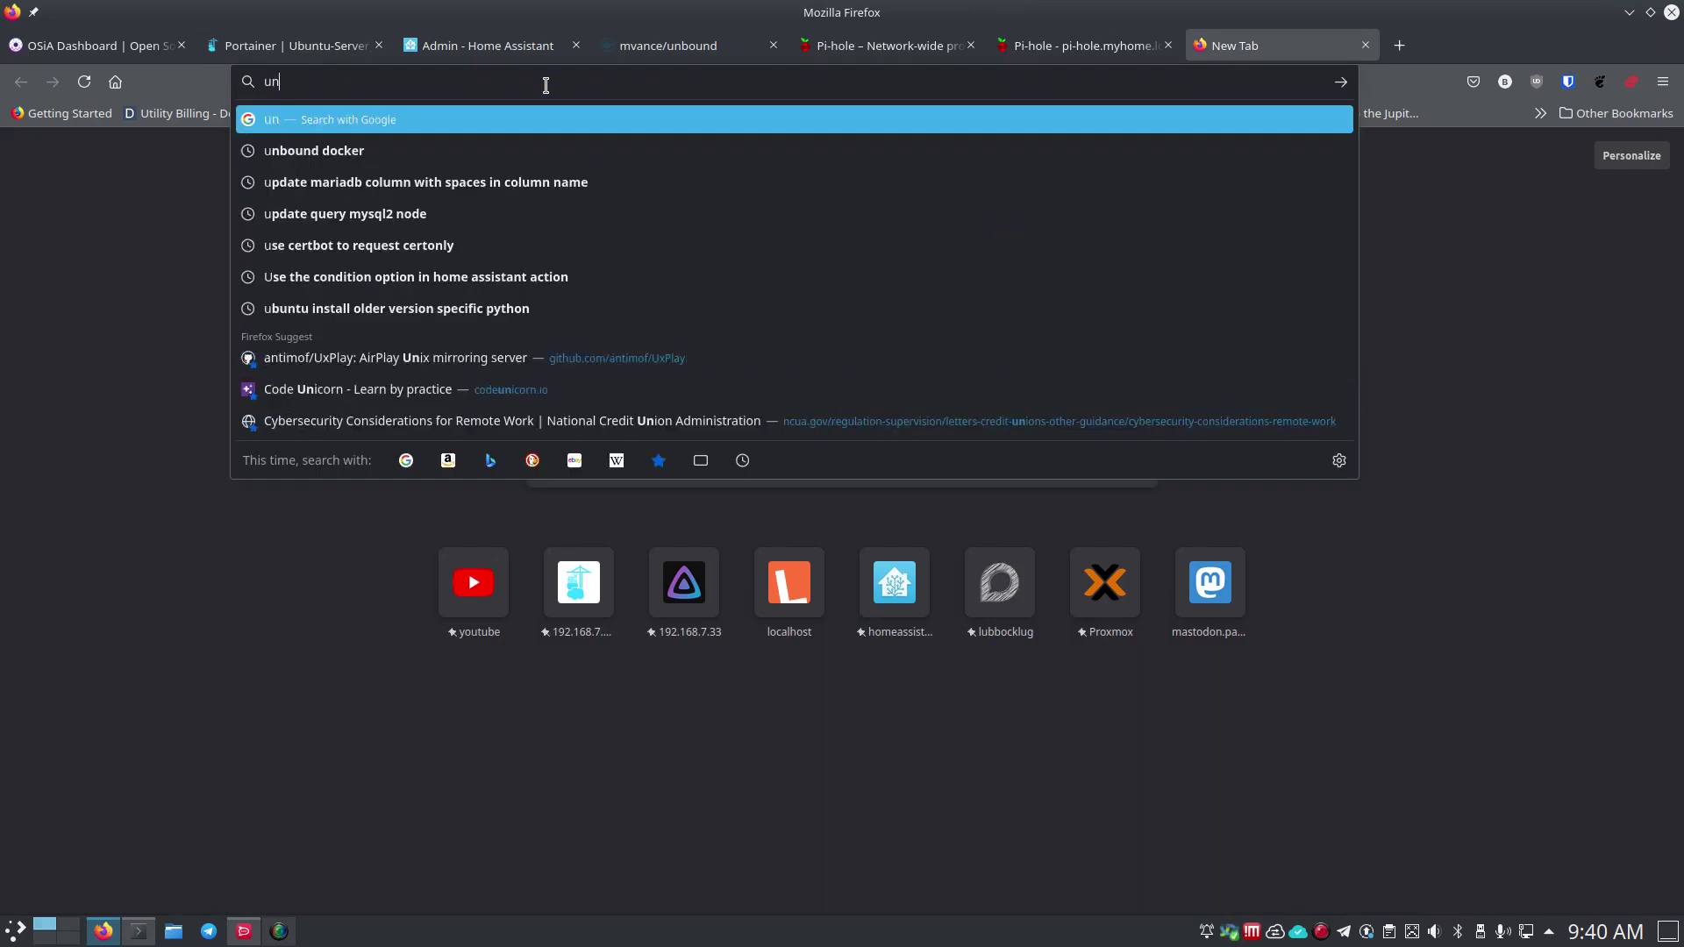
{"action": "type", "text": "bound"}
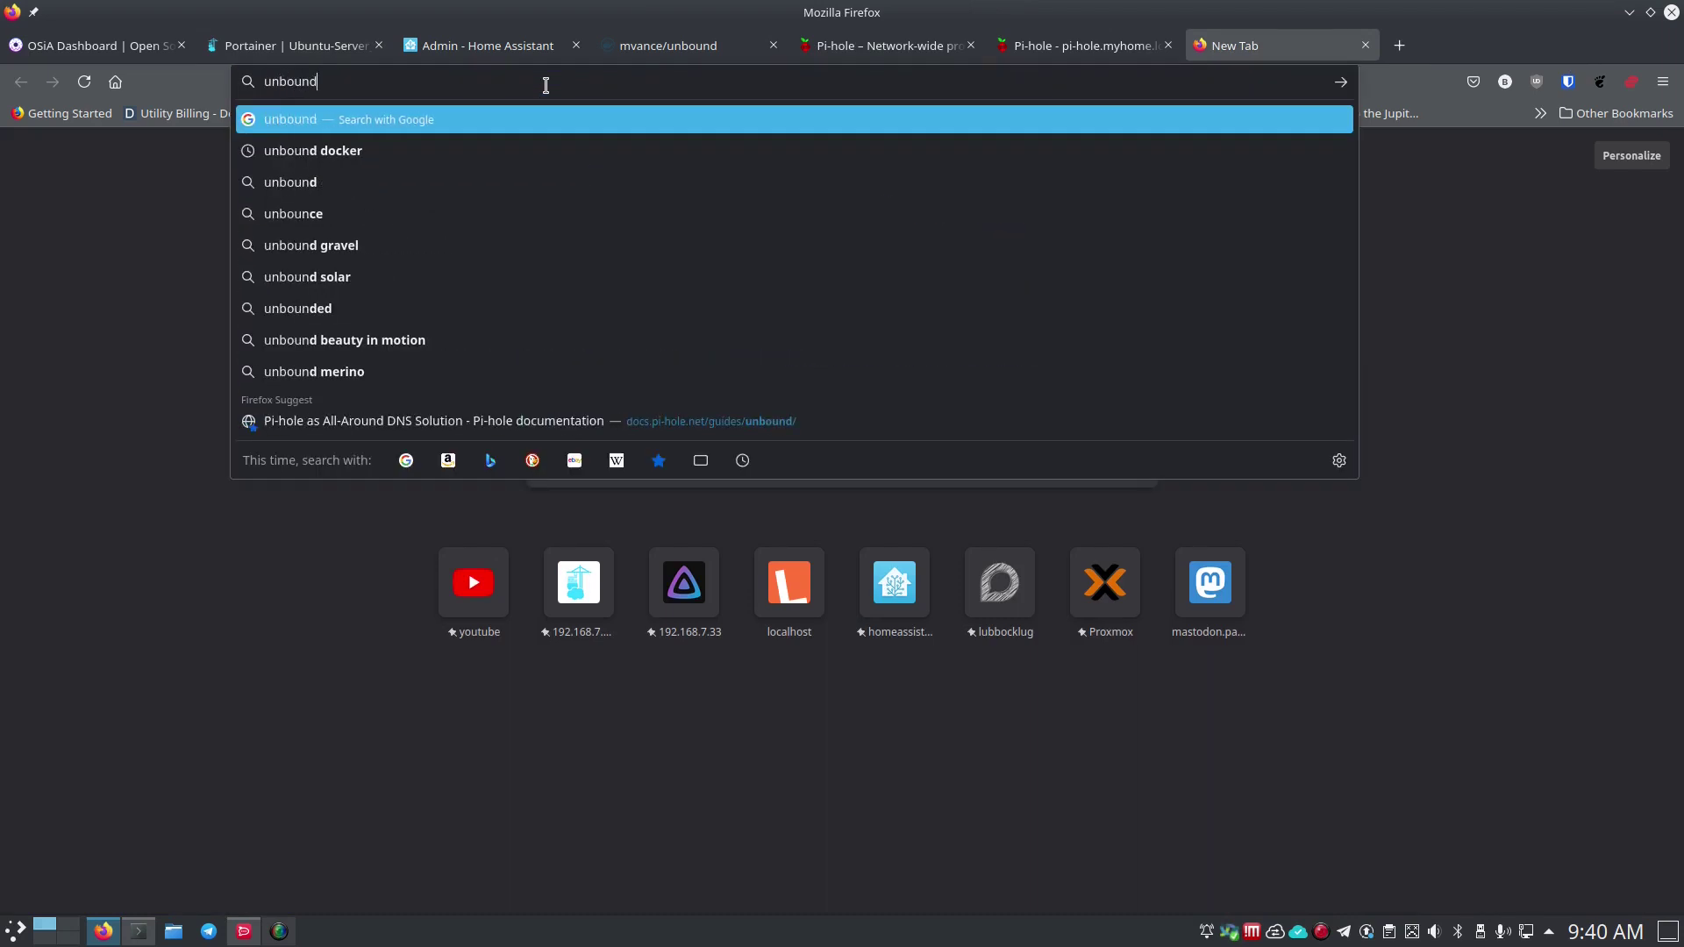
{"action": "type", "text": " dns portai8ner template"}
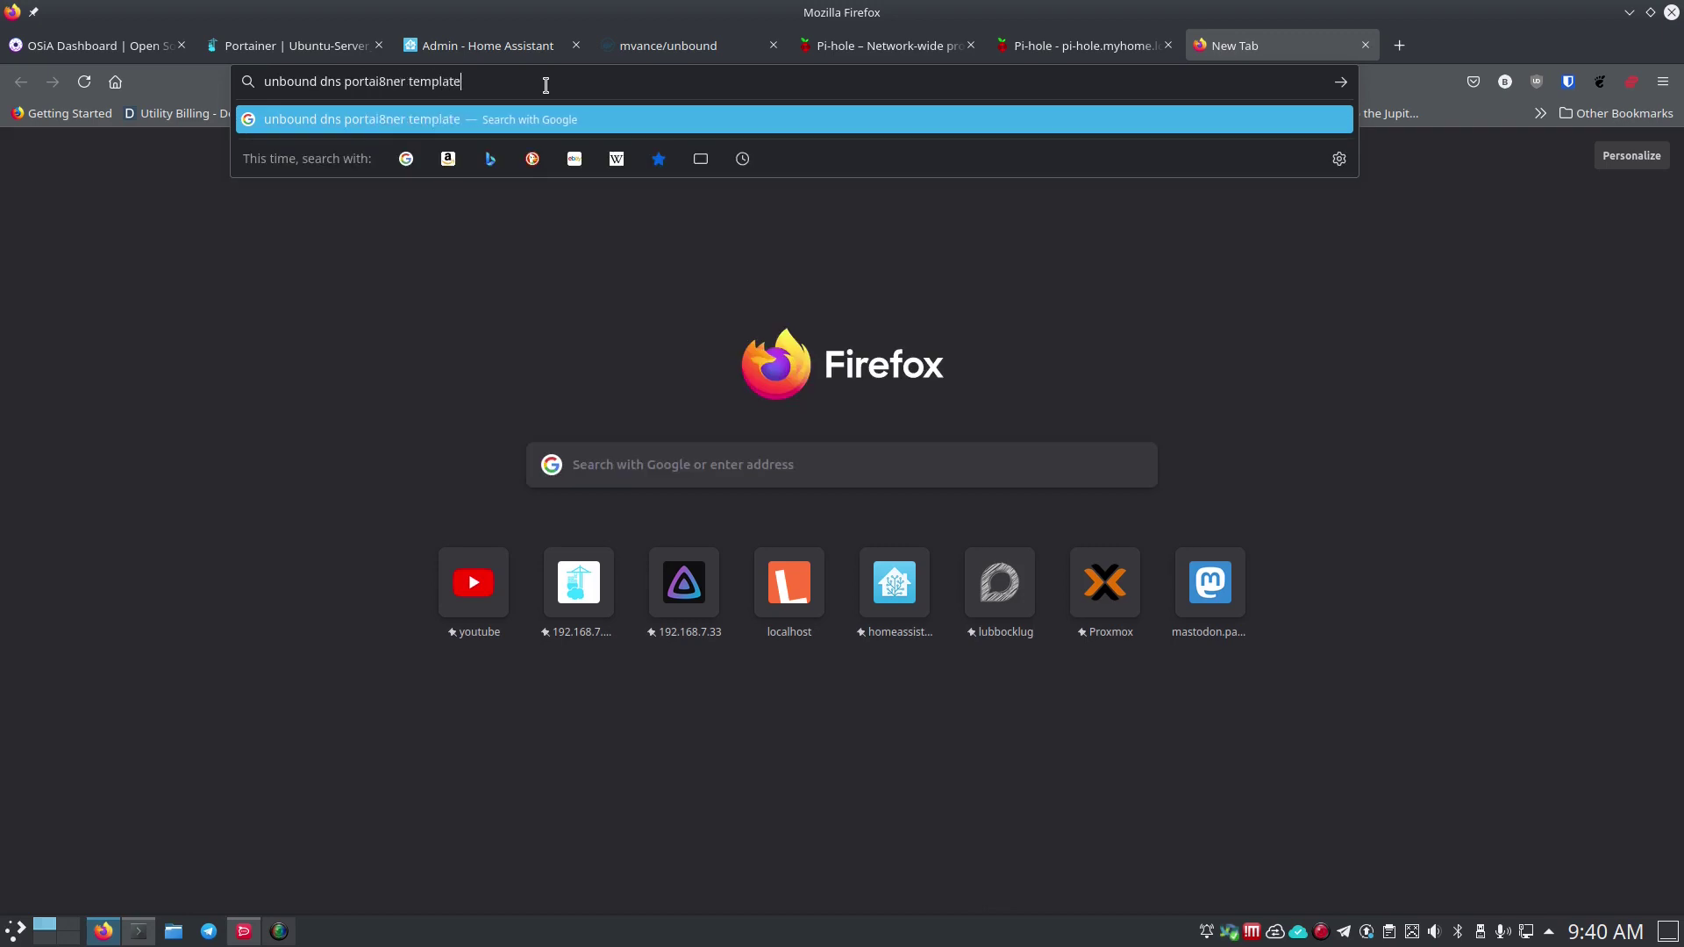
{"action": "key", "text": "Return"}
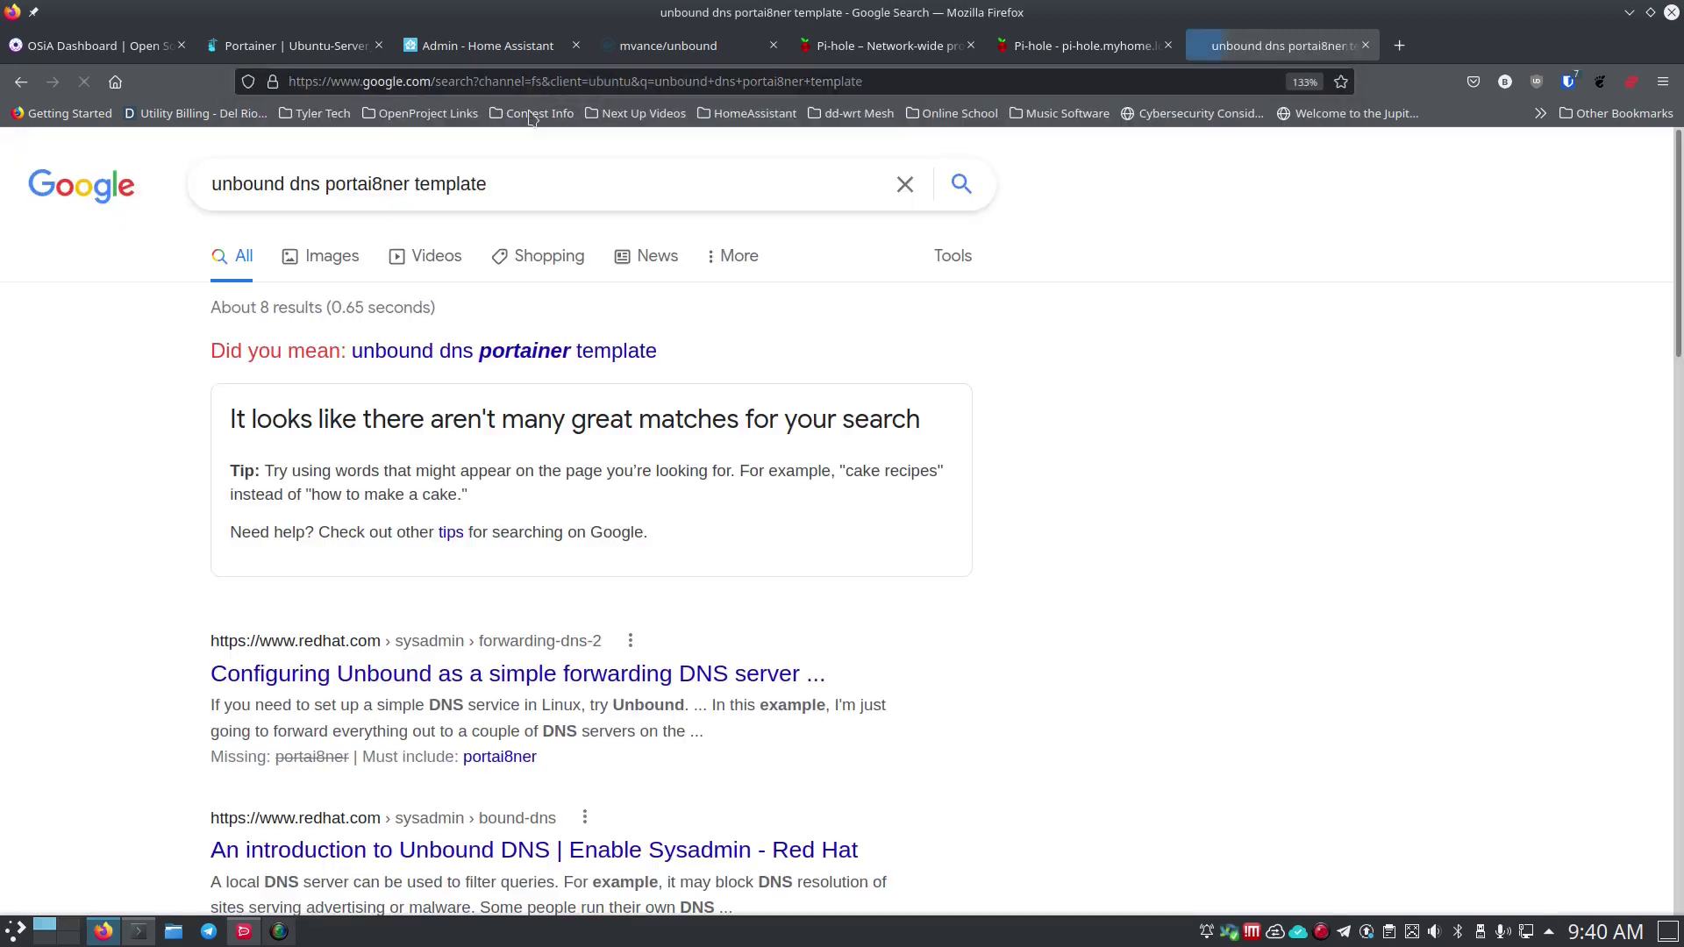
{"action": "scroll", "coordinate": [503, 530], "scroll_direction": "down", "scroll_amount": 3}
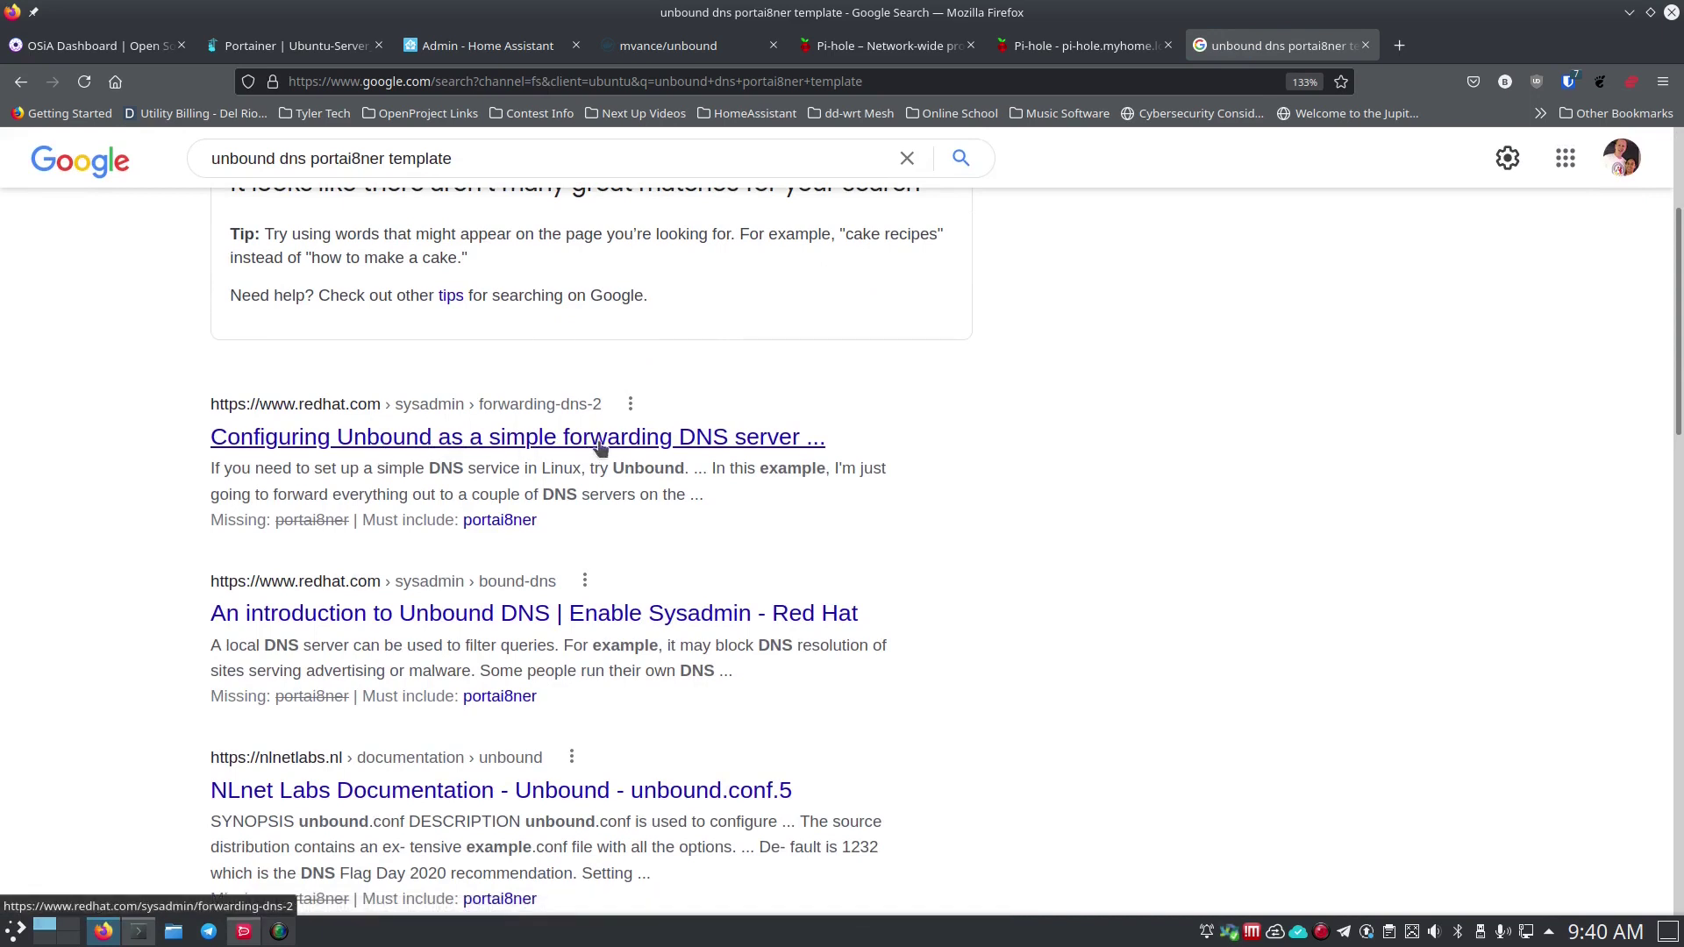
{"action": "scroll", "coordinate": [438, 541], "scroll_direction": "down", "scroll_amount": 2}
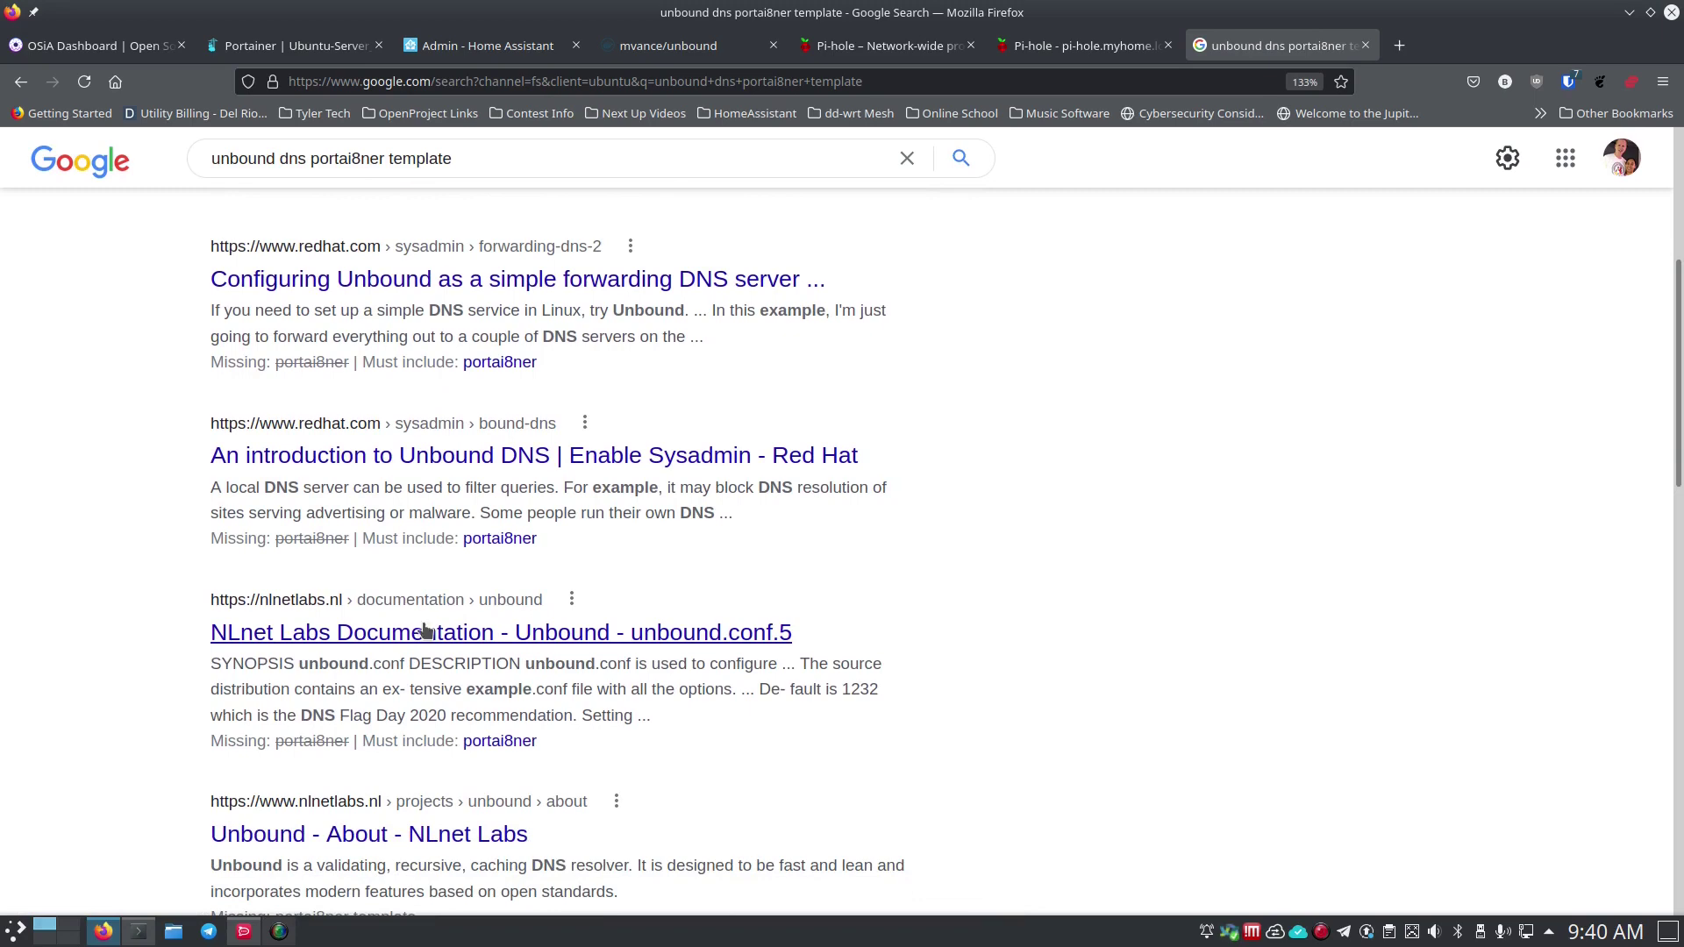
{"action": "scroll", "coordinate": [456, 636], "scroll_direction": "down", "scroll_amount": 1}
{"action": "scroll", "coordinate": [423, 631], "scroll_direction": "up", "scroll_amount": 5}
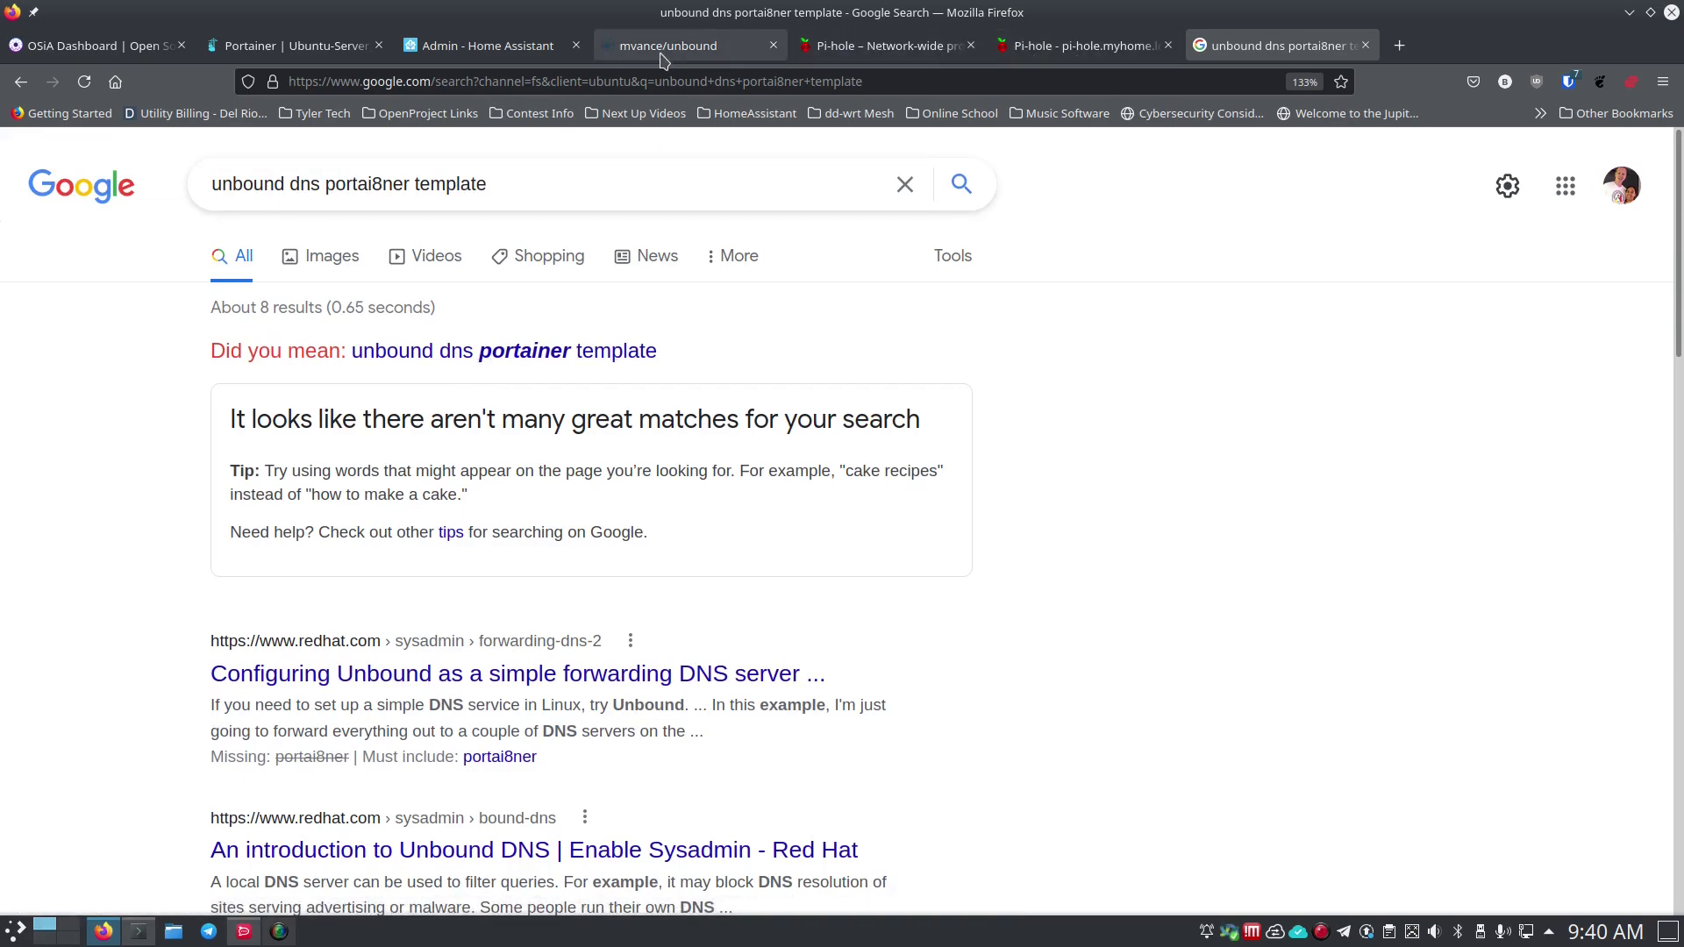
Return to the mvance/unbound Docker Hub page and review the docker run command under Standard usage.
{"action": "left_click", "coordinate": [872, 55]}
{"action": "left_click", "coordinate": [488, 55]}
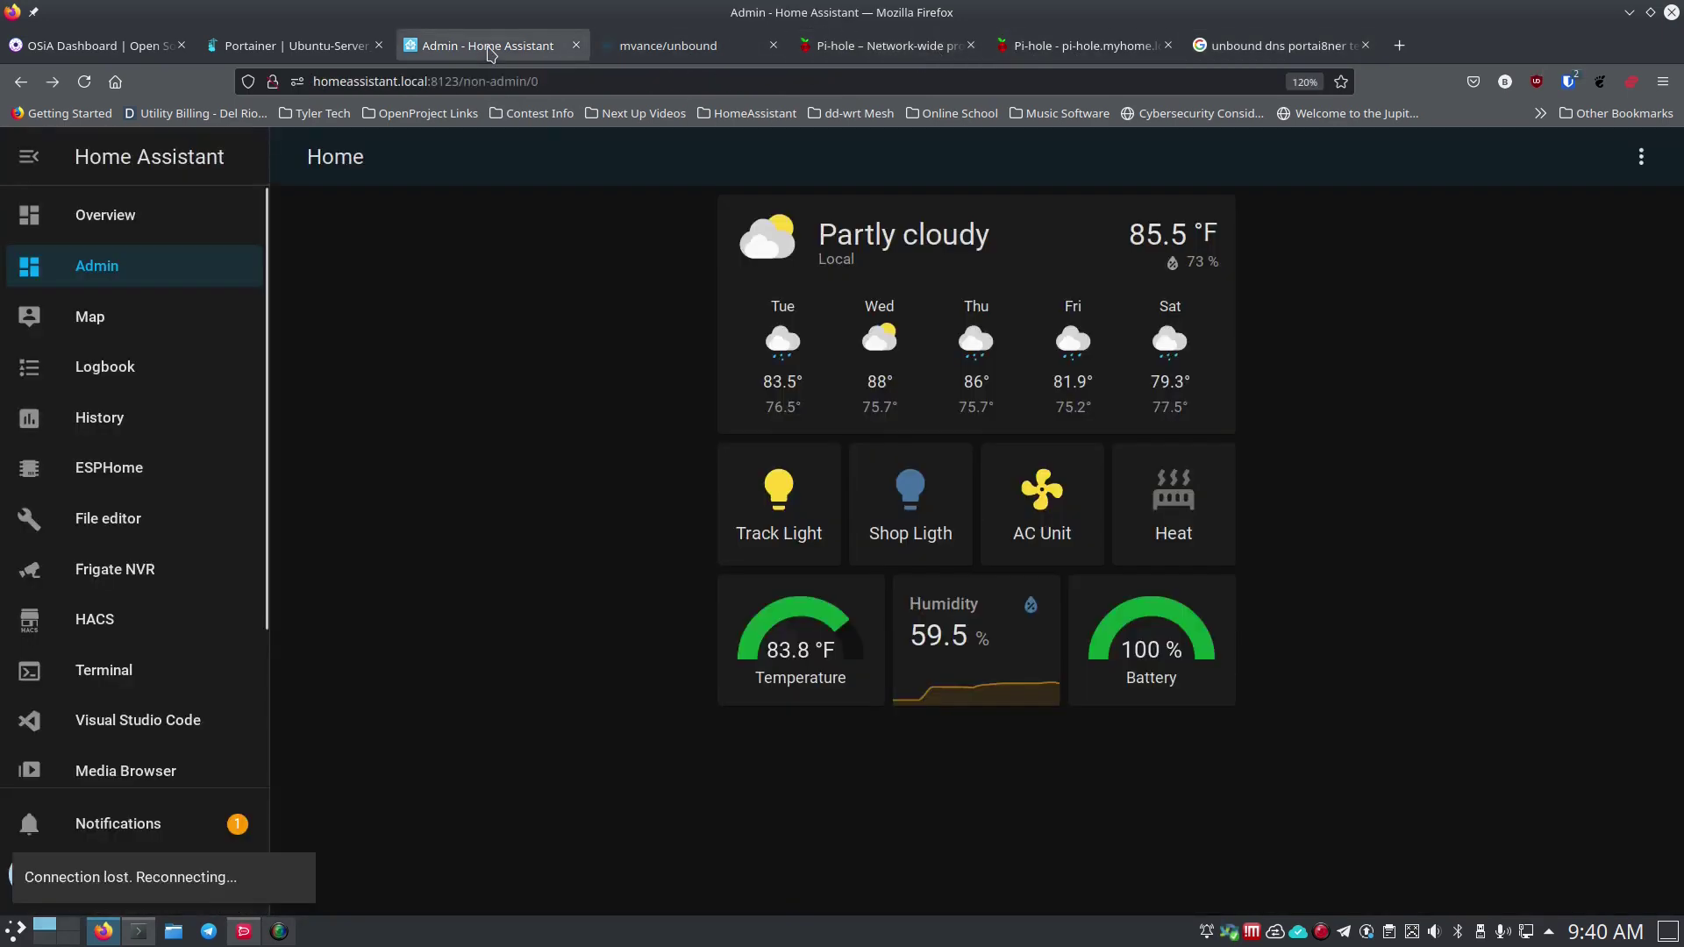
{"action": "left_click", "coordinate": [664, 55]}
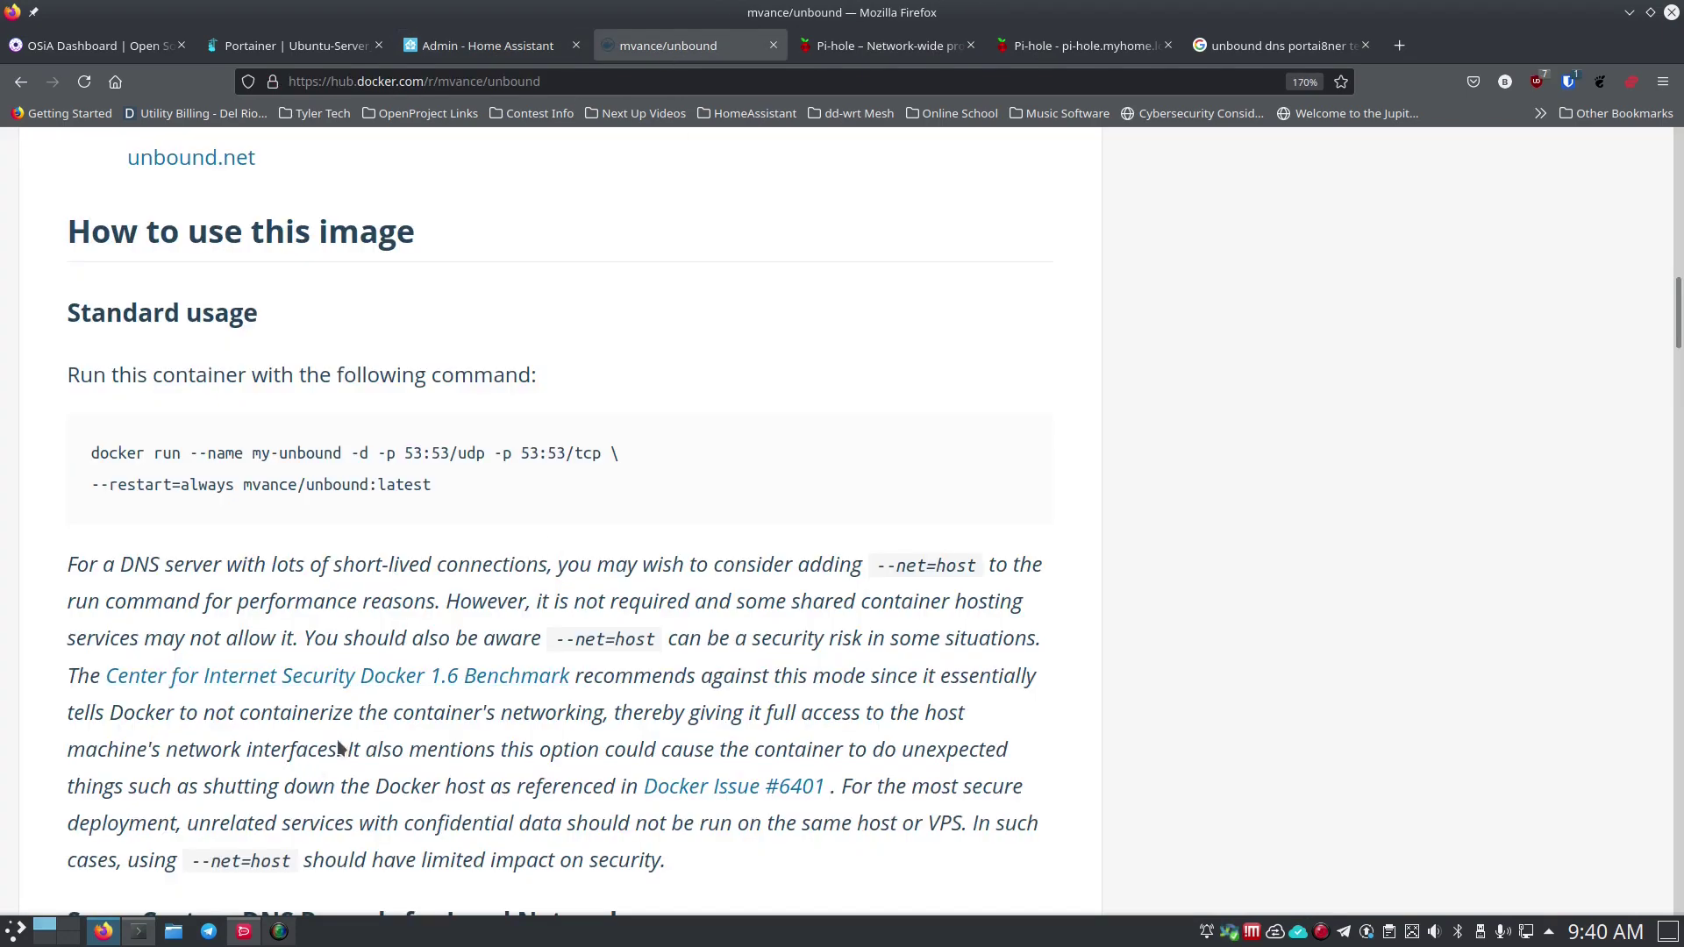
{"action": "scroll", "coordinate": [331, 666], "scroll_direction": "down", "scroll_amount": 5}
{"action": "scroll", "coordinate": [368, 740], "scroll_direction": "up", "scroll_amount": 8}
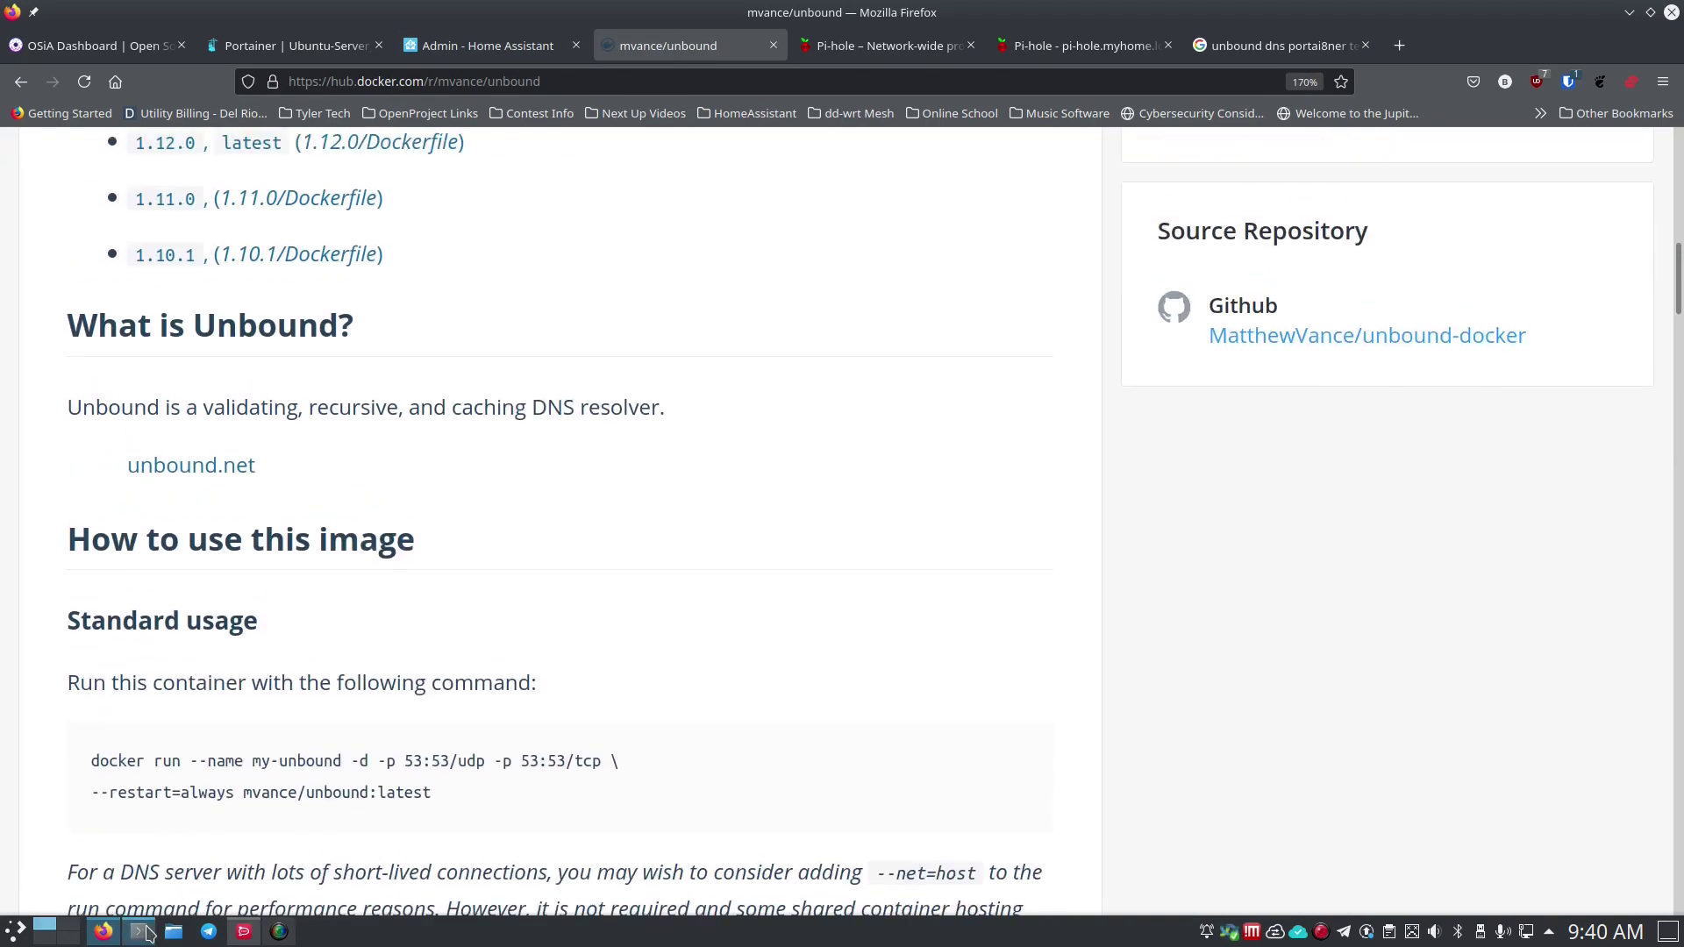
Switch to the Konsole terminal and connect over SSH to the Ubuntu server at 192.168.7.51.
{"action": "left_click", "coordinate": [140, 931]}
{"action": "type", "text": "ssh brian@192"}
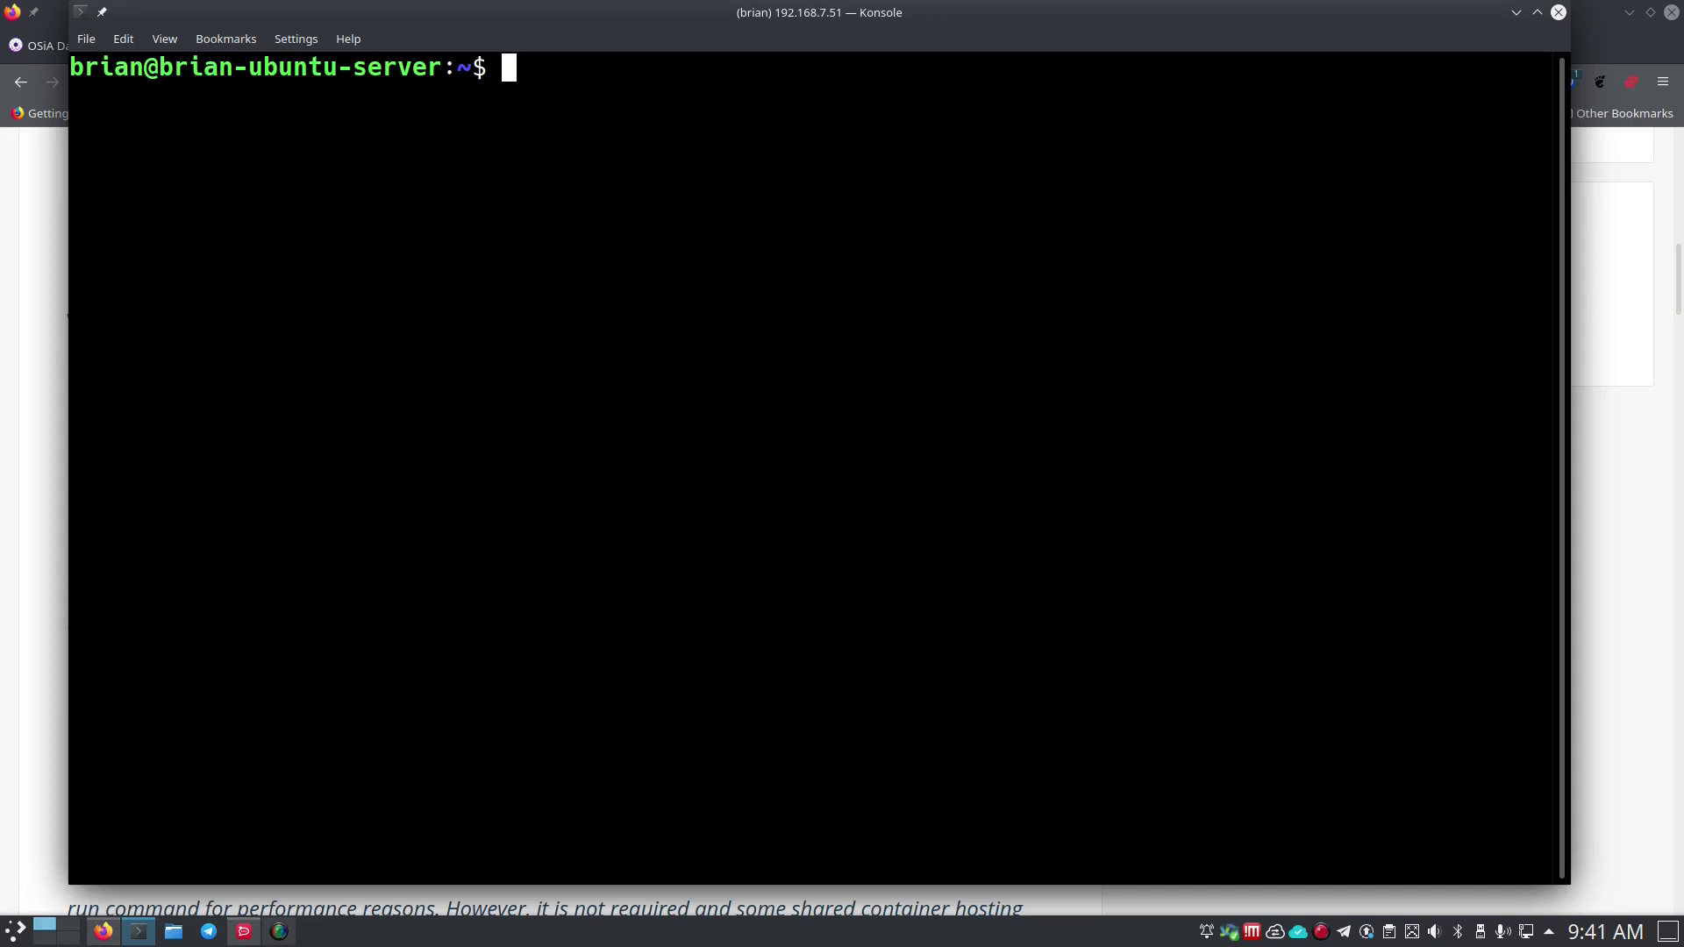
{"action": "type", "text": "create"}
{"action": "key", "text": "BackSpace"}
{"action": "key", "text": "BackSpace"}
{"action": "key", "text": "BackSpace"}
{"action": "key", "text": "BackSpace"}
{"action": "key", "text": "BackSpace"}
{"action": "key", "text": "BackSpace"}
{"action": "type", "text": "nano"}
{"action": "key", "text": "BackSpace"}
{"action": "key", "text": "BackSpace"}
{"action": "key", "text": "BackSpace"}
{"action": "key", "text": "BackSpace"}
Create a directory named unbound in the server's home folder and change into it.
{"action": "type", "text": "mkdir "}
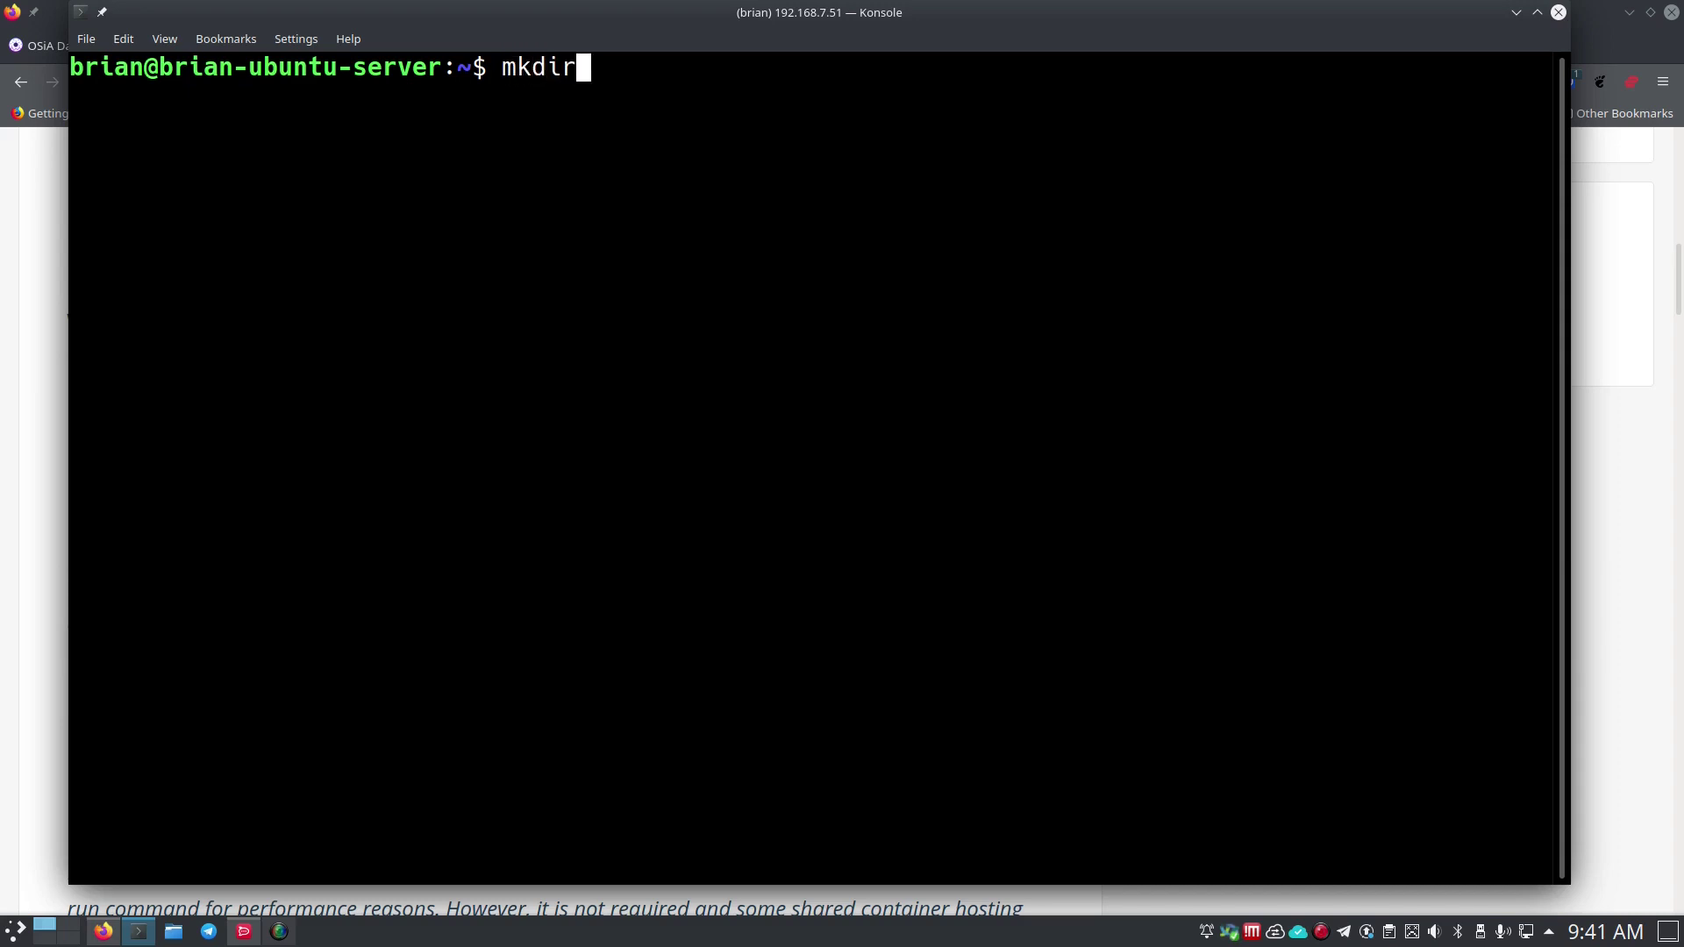
{"action": "type", "text": "unbound"}
{"action": "key", "text": "Return"}
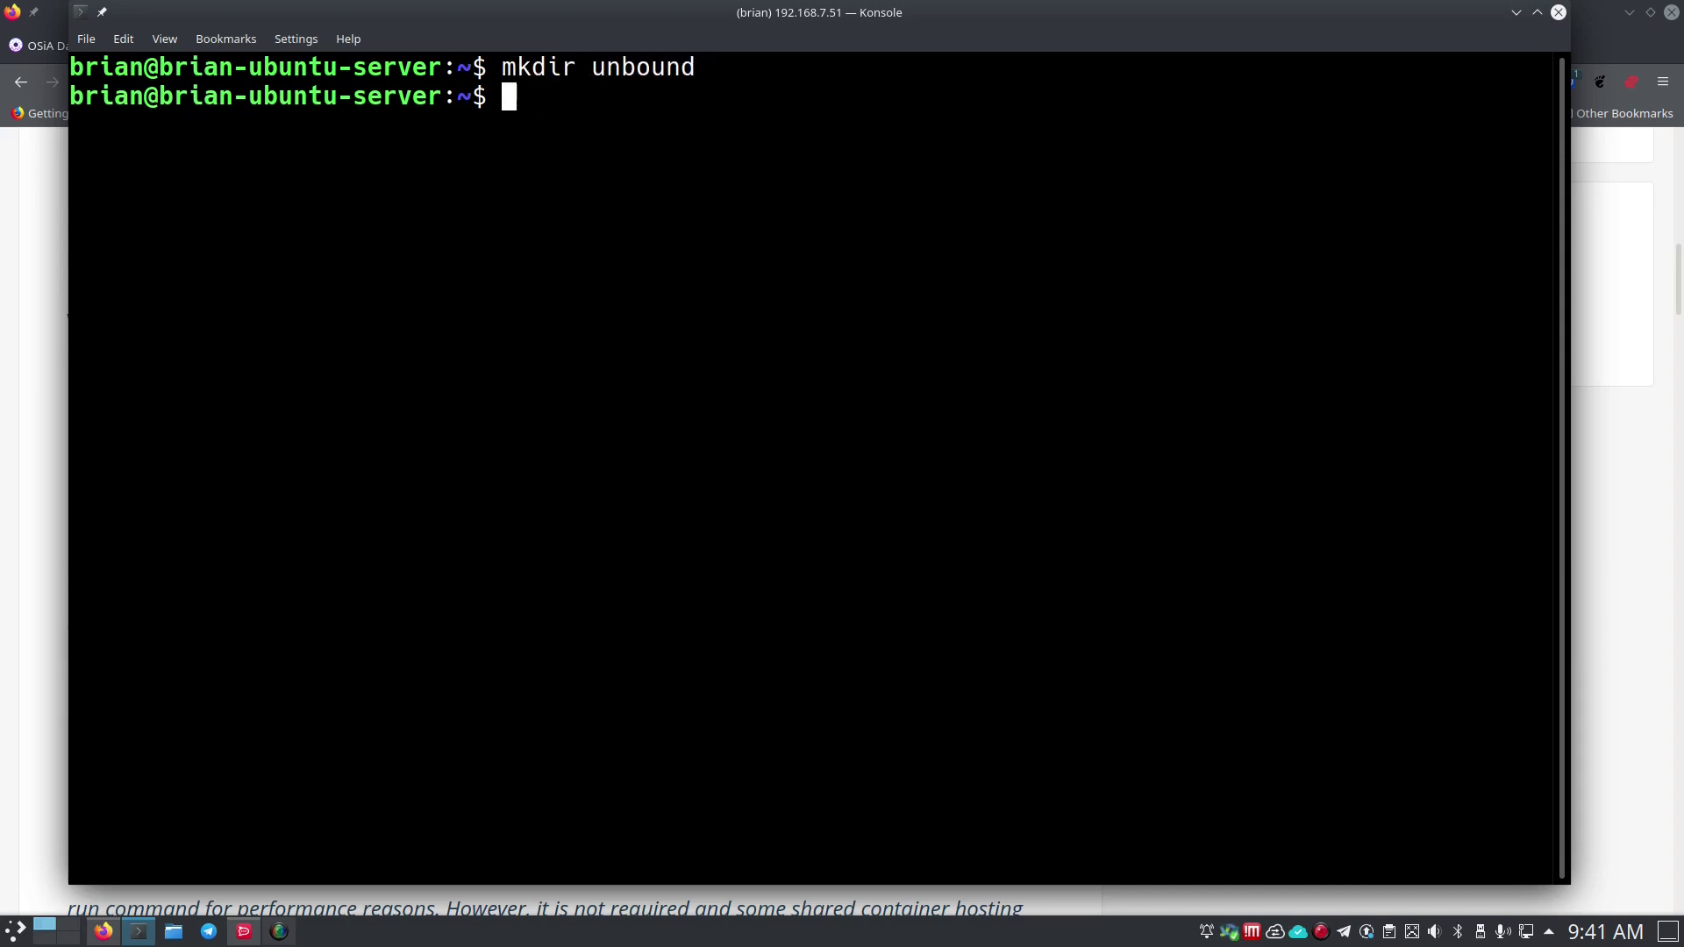
{"action": "type", "text": "cd u"}
{"action": "key", "text": "Tab"}
{"action": "key", "text": "Return"}
Create docker-rum.txt in nano and paste the two-line docker run command for mvance/unbound:latest into it.
{"action": "type", "text": "nano "}
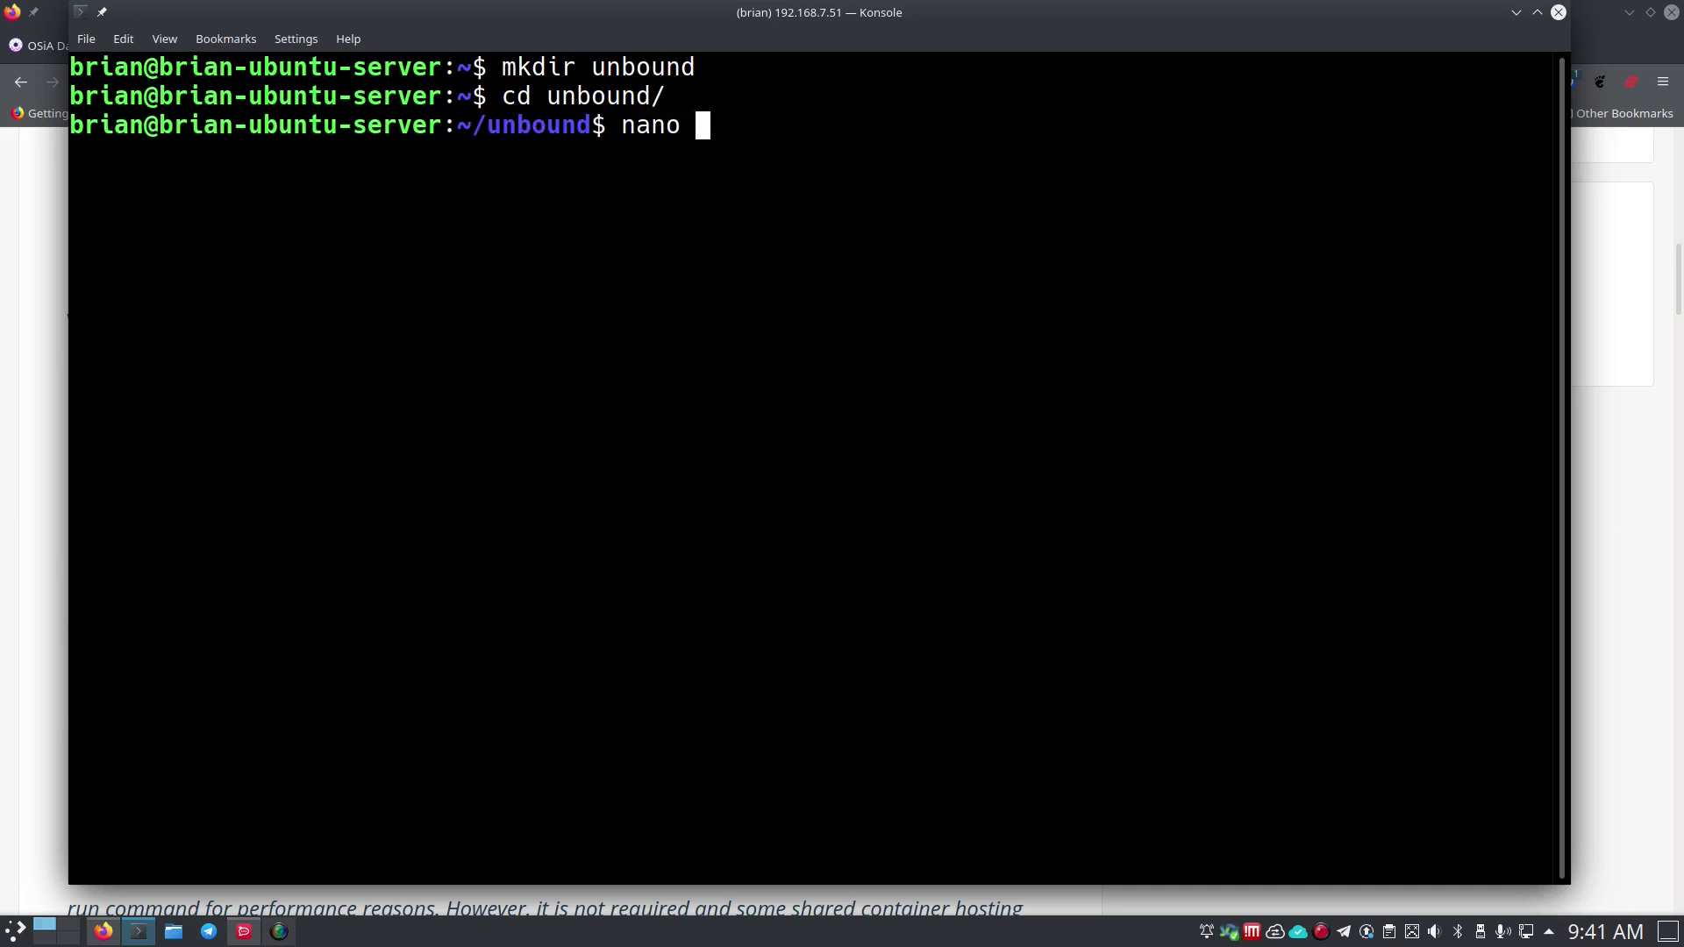
{"action": "type", "text": "docker-rum.txt"}
{"action": "key", "text": "Return"}
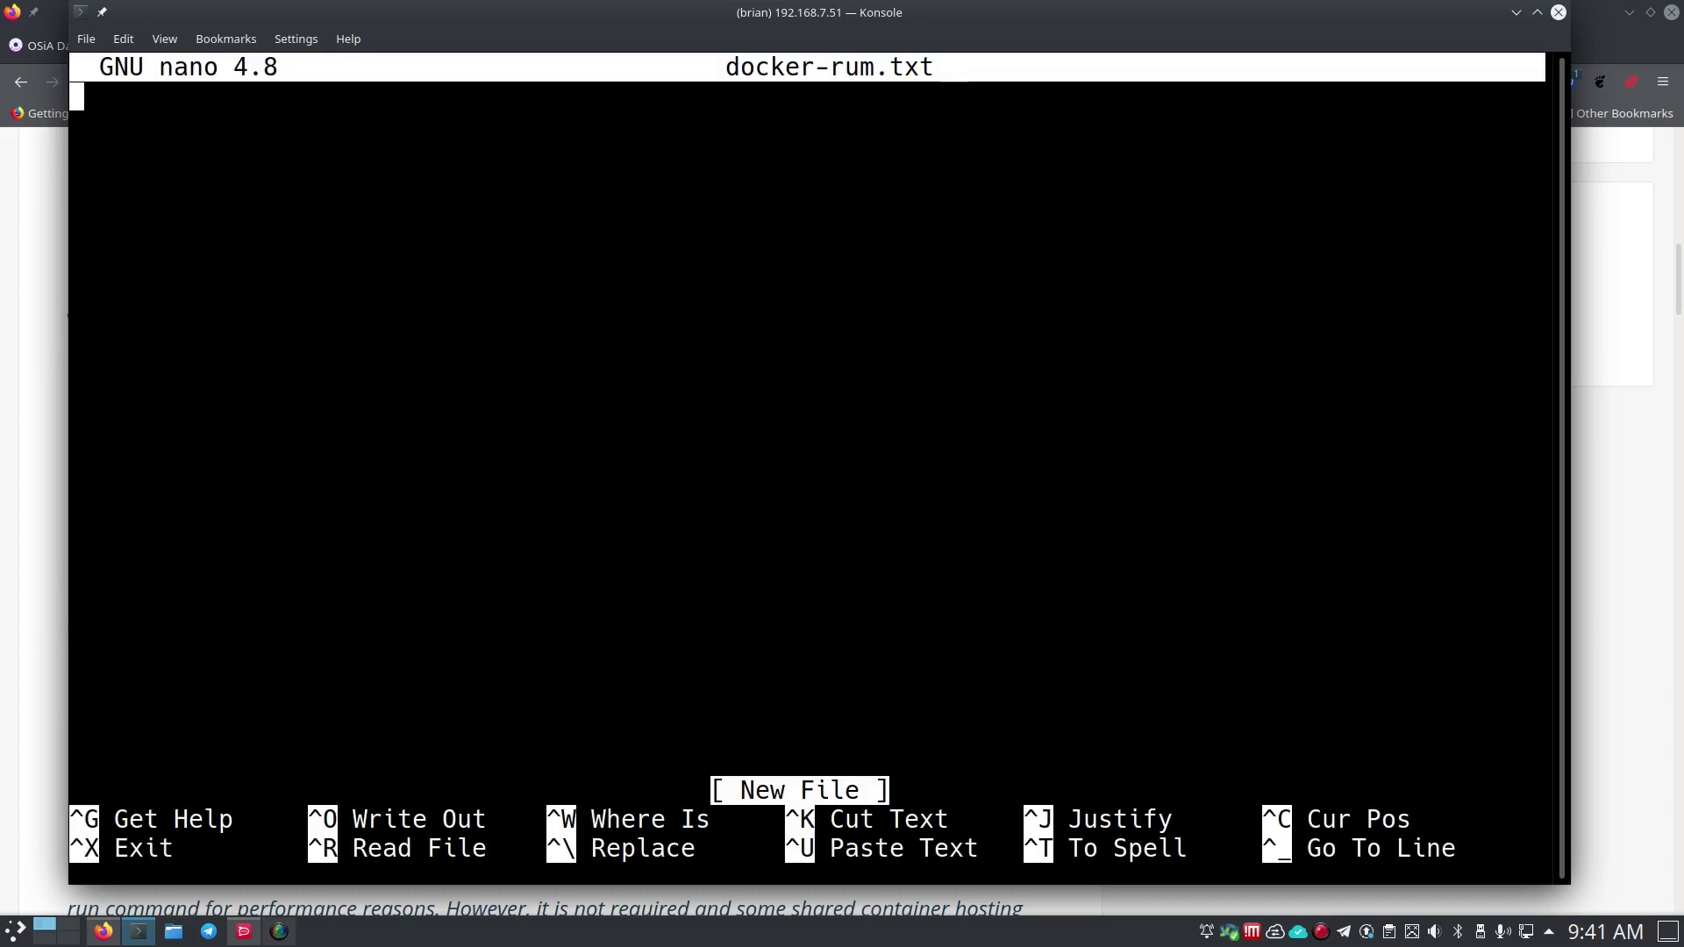
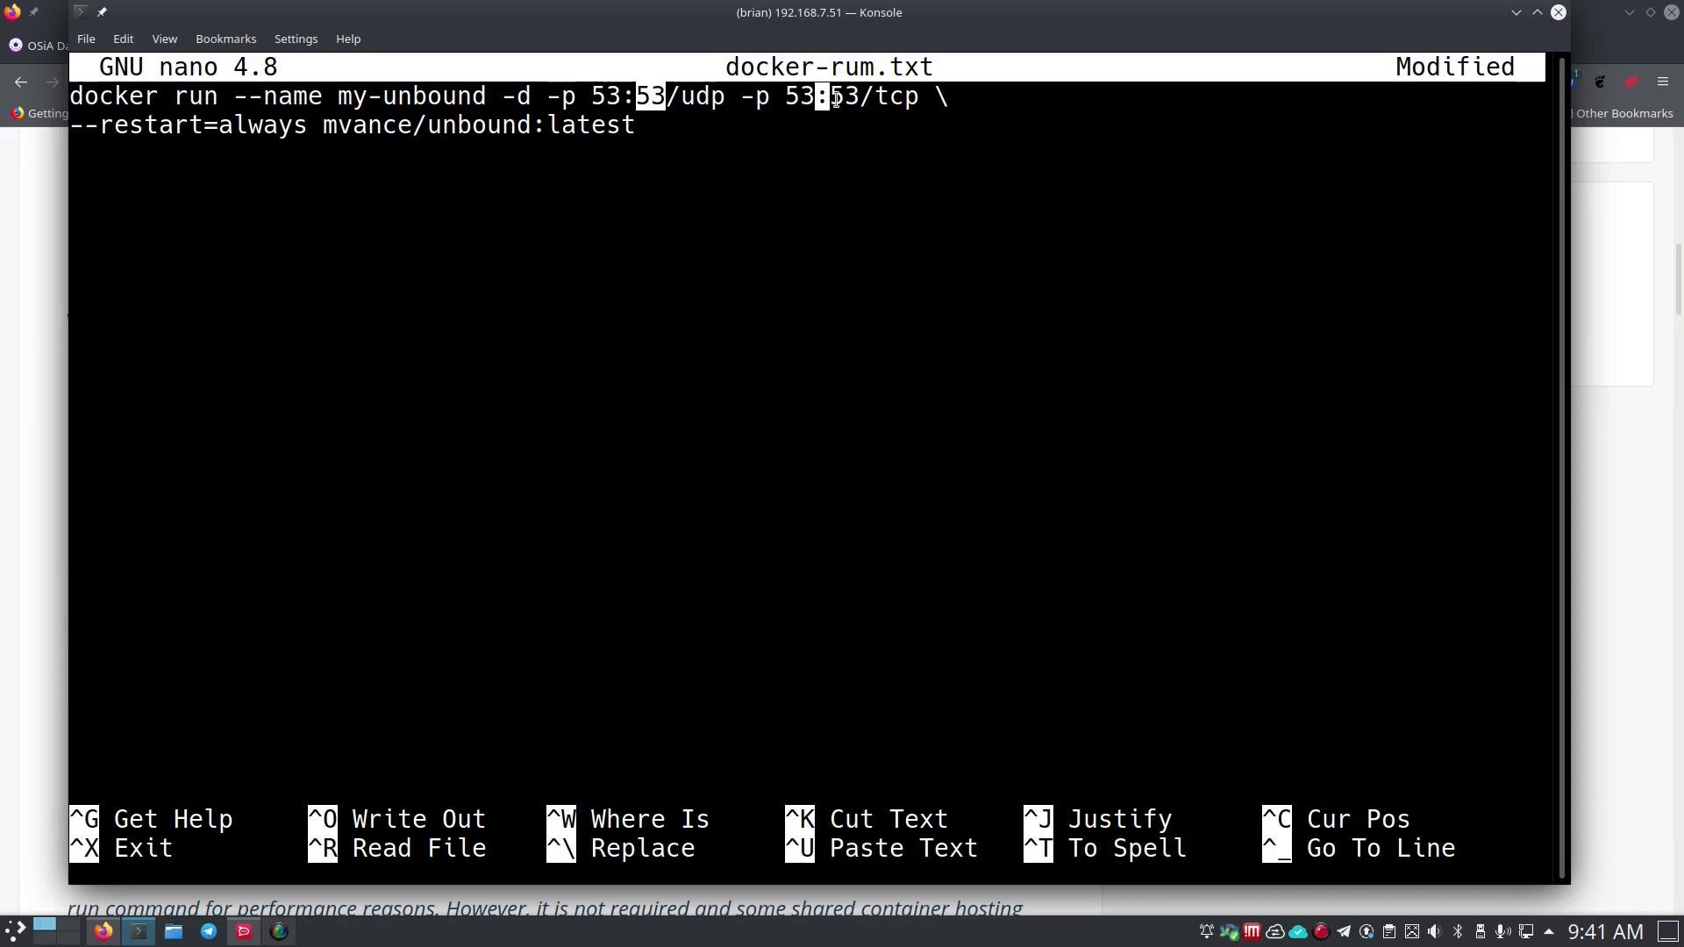
Set the host port of the TCP mapping in the docker run command to 5335, giving 5335:53/tcp.
{"action": "left_click", "coordinate": [839, 97]}
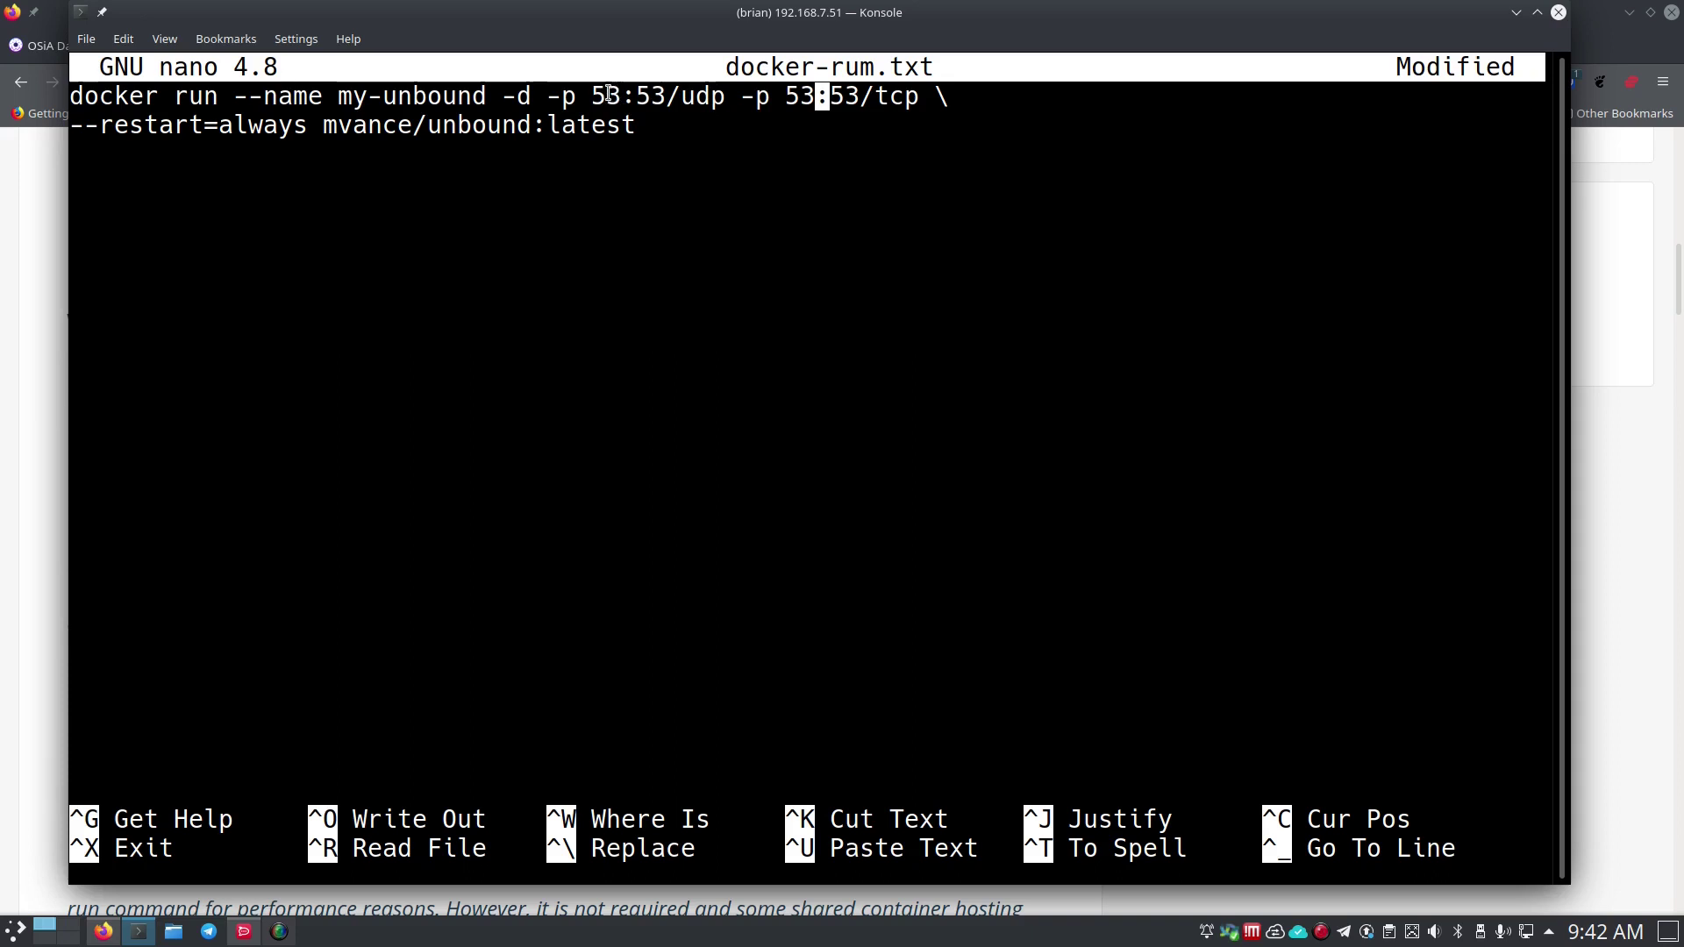
{"action": "left_click", "coordinate": [805, 97]}
{"action": "left_click", "coordinate": [821, 97]}
{"action": "type", "text": "35"}
{"action": "left_click", "coordinate": [836, 96]}
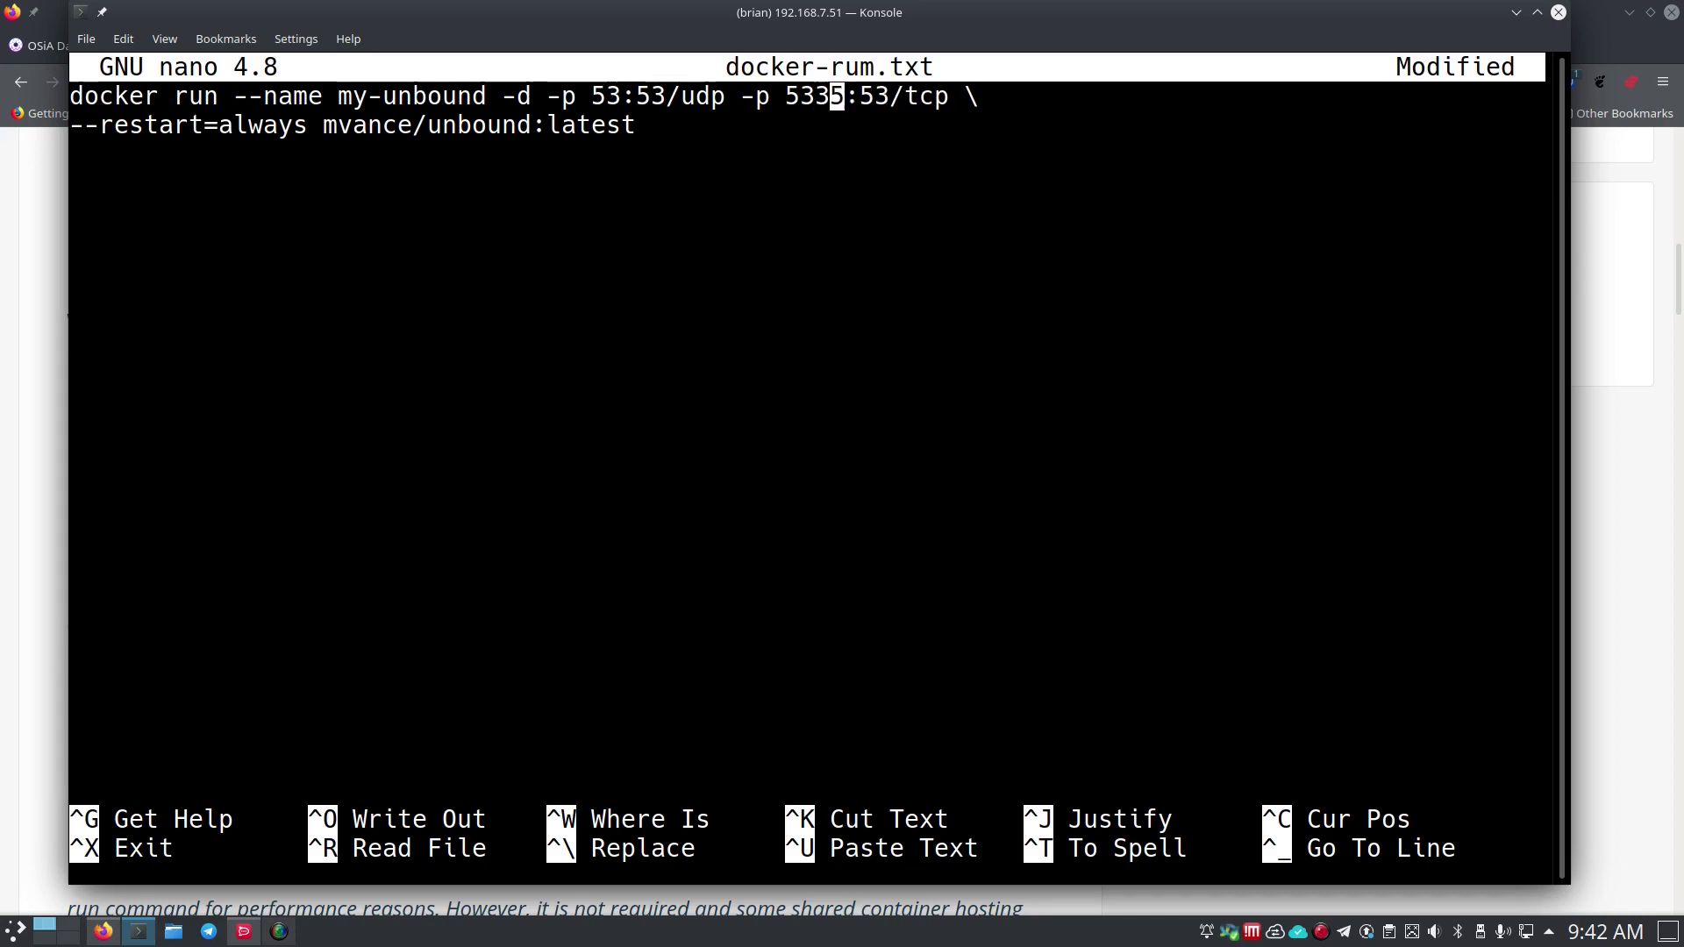
Set the host port of the UDP mapping in the docker run command to 5335, giving 5335:53/udp.
{"action": "key", "text": "Left"}
{"action": "key", "text": "Left"}
{"action": "key", "text": "Left"}
{"action": "key", "text": "Left"}
{"action": "key", "text": "Left"}
{"action": "key", "text": "Left"}
{"action": "key", "text": "Left"}
{"action": "key", "text": "Left"}
{"action": "key", "text": "Left"}
{"action": "key", "text": "Left"}
{"action": "key", "text": "Left"}
{"action": "key", "text": "Left"}
{"action": "key", "text": "Left"}
{"action": "key", "text": "Left"}
{"action": "type", "text": "35"}
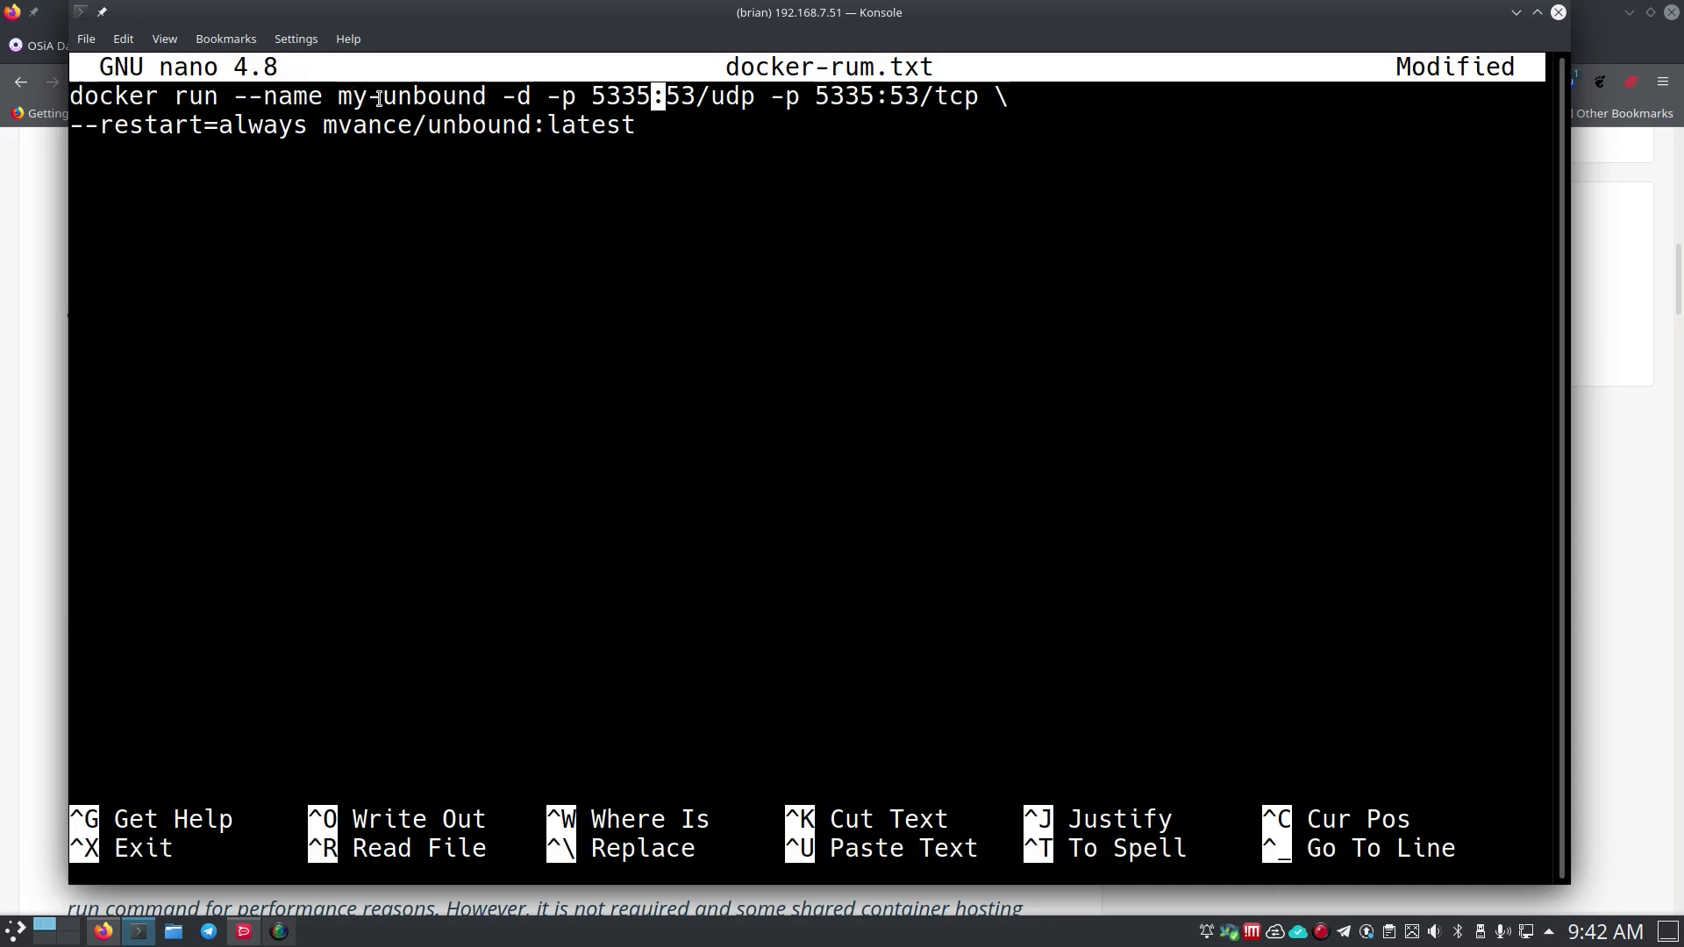
Shorten the container name in the docker run command to unbound by removing its "my-" prefix.
{"action": "key", "text": "Left"}
{"action": "key", "text": "Left"}
{"action": "key", "text": "Left"}
{"action": "key", "text": "Left"}
{"action": "key", "text": "Left"}
{"action": "key", "text": "Left"}
{"action": "key", "text": "Left"}
{"action": "key", "text": "Left"}
{"action": "key", "text": "Left"}
{"action": "key", "text": "Left"}
{"action": "key", "text": "Left"}
{"action": "key", "text": "Left"}
{"action": "key", "text": "Left"}
{"action": "key", "text": "Left"}
{"action": "key", "text": "Left"}
{"action": "key", "text": "Left"}
{"action": "key", "text": "Left"}
{"action": "key", "text": "Left"}
{"action": "key", "text": "BackSpace"}
{"action": "key", "text": "BackSpace"}
{"action": "key", "text": "BackSpace"}
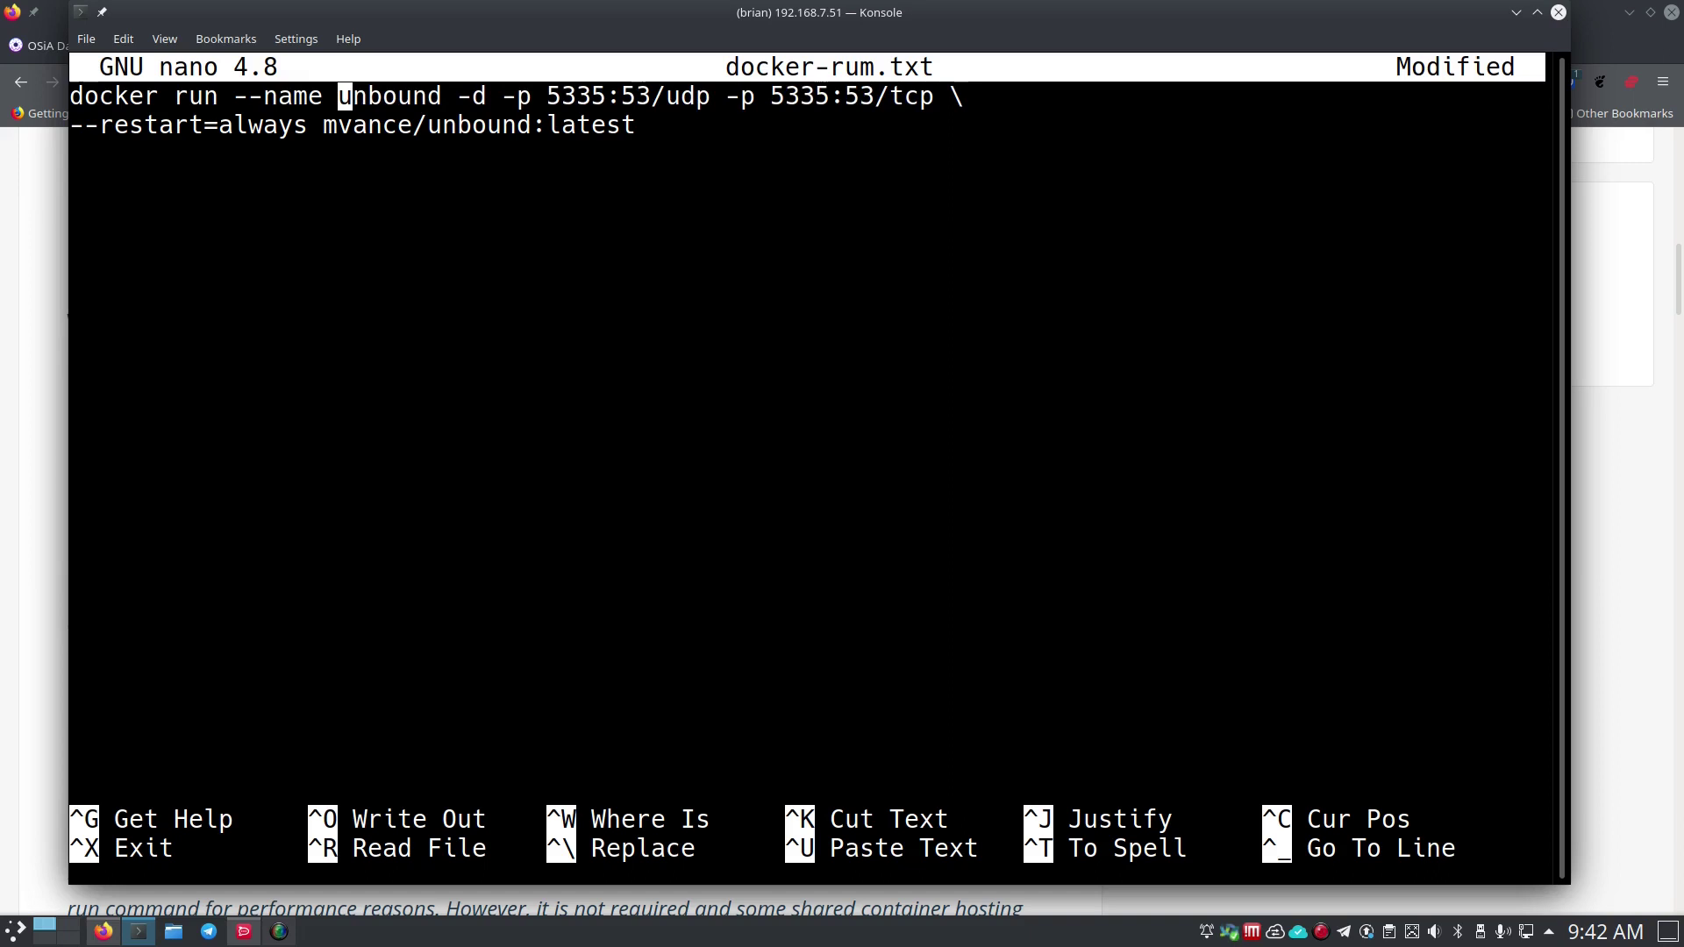
Review the edited docker run command in docker-rum.txt from the container name through both port mappings to the image name.
{"action": "key", "text": "Right"}
{"action": "key", "text": "Right"}
{"action": "key", "text": "Right"}
{"action": "key", "text": "Right"}
{"action": "key", "text": "Right"}
{"action": "key", "text": "Right"}
{"action": "key", "text": "Right"}
{"action": "key", "text": "Right"}
{"action": "key", "text": "Right"}
{"action": "key", "text": "Right"}
{"action": "key", "text": "Right"}
{"action": "key", "text": "Right"}
{"action": "key", "text": "Right"}
{"action": "key", "text": "Right"}
{"action": "key", "text": "Right"}
{"action": "key", "text": "Right"}
{"action": "key", "text": "Right"}
{"action": "key", "text": "Right"}
{"action": "key", "text": "Right"}
{"action": "key", "text": "Right"}
{"action": "key", "text": "Right"}
{"action": "key", "text": "Right"}
{"action": "key", "text": "Right"}
{"action": "key", "text": "Right"}
{"action": "key", "text": "Right"}
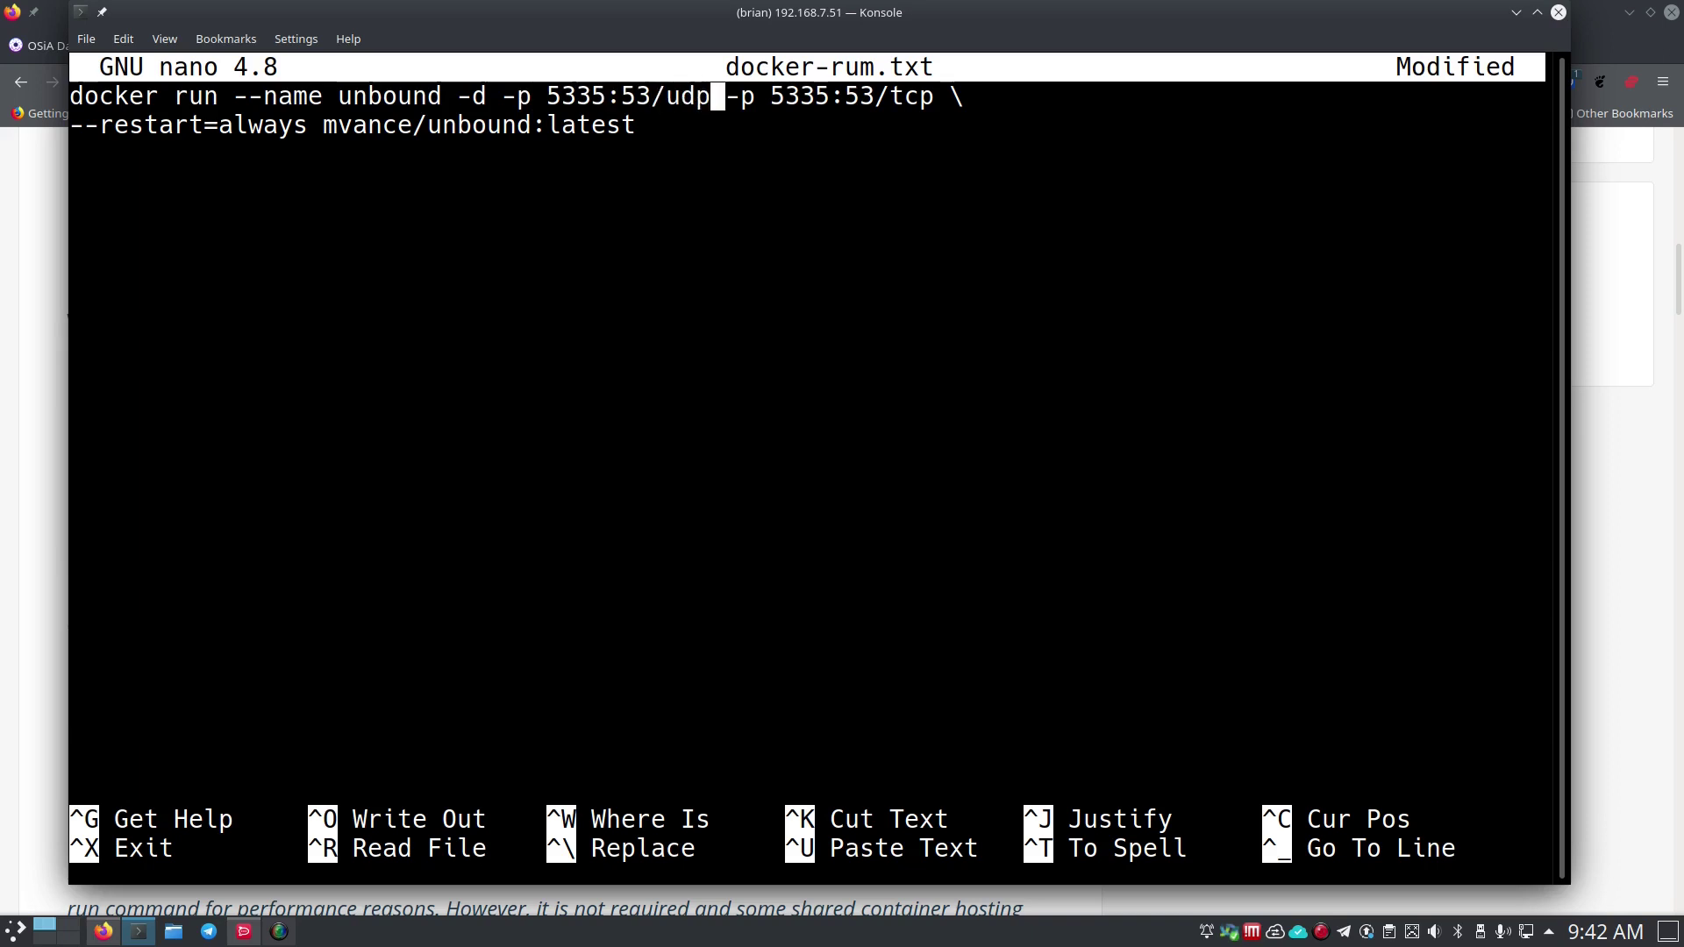
{"action": "key", "text": "Right"}
{"action": "key", "text": "Right"}
{"action": "key", "text": "Right"}
{"action": "key", "text": "Right"}
{"action": "key", "text": "Right"}
{"action": "key", "text": "Right"}
{"action": "key", "text": "Right"}
{"action": "key", "text": "Right"}
{"action": "key", "text": "Right"}
{"action": "key", "text": "Right"}
{"action": "key", "text": "Right"}
{"action": "key", "text": "Right"}
{"action": "key", "text": "Right"}
{"action": "key", "text": "Right"}
{"action": "key", "text": "Right"}
{"action": "key", "text": "Right"}
{"action": "key", "text": "Right"}
{"action": "key", "text": "Right"}
{"action": "key", "text": "Right"}
{"action": "key", "text": "Right"}
{"action": "key", "text": "Right"}
{"action": "key", "text": "Right"}
{"action": "key", "text": "Right"}
{"action": "key", "text": "Right"}
{"action": "key", "text": "Right"}
{"action": "key", "text": "Right"}
{"action": "key", "text": "Right"}
{"action": "key", "text": "Right"}
{"action": "key", "text": "Right"}
{"action": "key", "text": "Right"}
{"action": "key", "text": "Right"}
{"action": "key", "text": "Right"}
{"action": "key", "text": "Right"}
{"action": "key", "text": "Right"}
{"action": "key", "text": "Right"}
{"action": "key", "text": "Right"}
{"action": "key", "text": "Right"}
{"action": "key", "text": "Right"}
{"action": "key", "text": "Right"}
{"action": "key", "text": "Right"}
{"action": "key", "text": "Right"}
{"action": "key", "text": "Right"}
{"action": "key", "text": "Right"}
{"action": "key", "text": "Right"}
{"action": "key", "text": "Right"}
{"action": "key", "text": "Right"}
{"action": "key", "text": "Right"}
{"action": "key", "text": "Right"}
{"action": "key", "text": "Right"}
{"action": "key", "text": "Right"}
{"action": "key", "text": "Right"}
{"action": "key", "text": "Right"}
{"action": "key", "text": "Right"}
{"action": "key", "text": "Right"}
{"action": "key", "text": "Right"}
{"action": "key", "text": "Right"}
{"action": "key", "text": "Right"}
Save the edited command to docker-rum.txt and exit nano back to the shell.
{"action": "key", "text": "ctrl+o"}
{"action": "key", "text": "Return"}
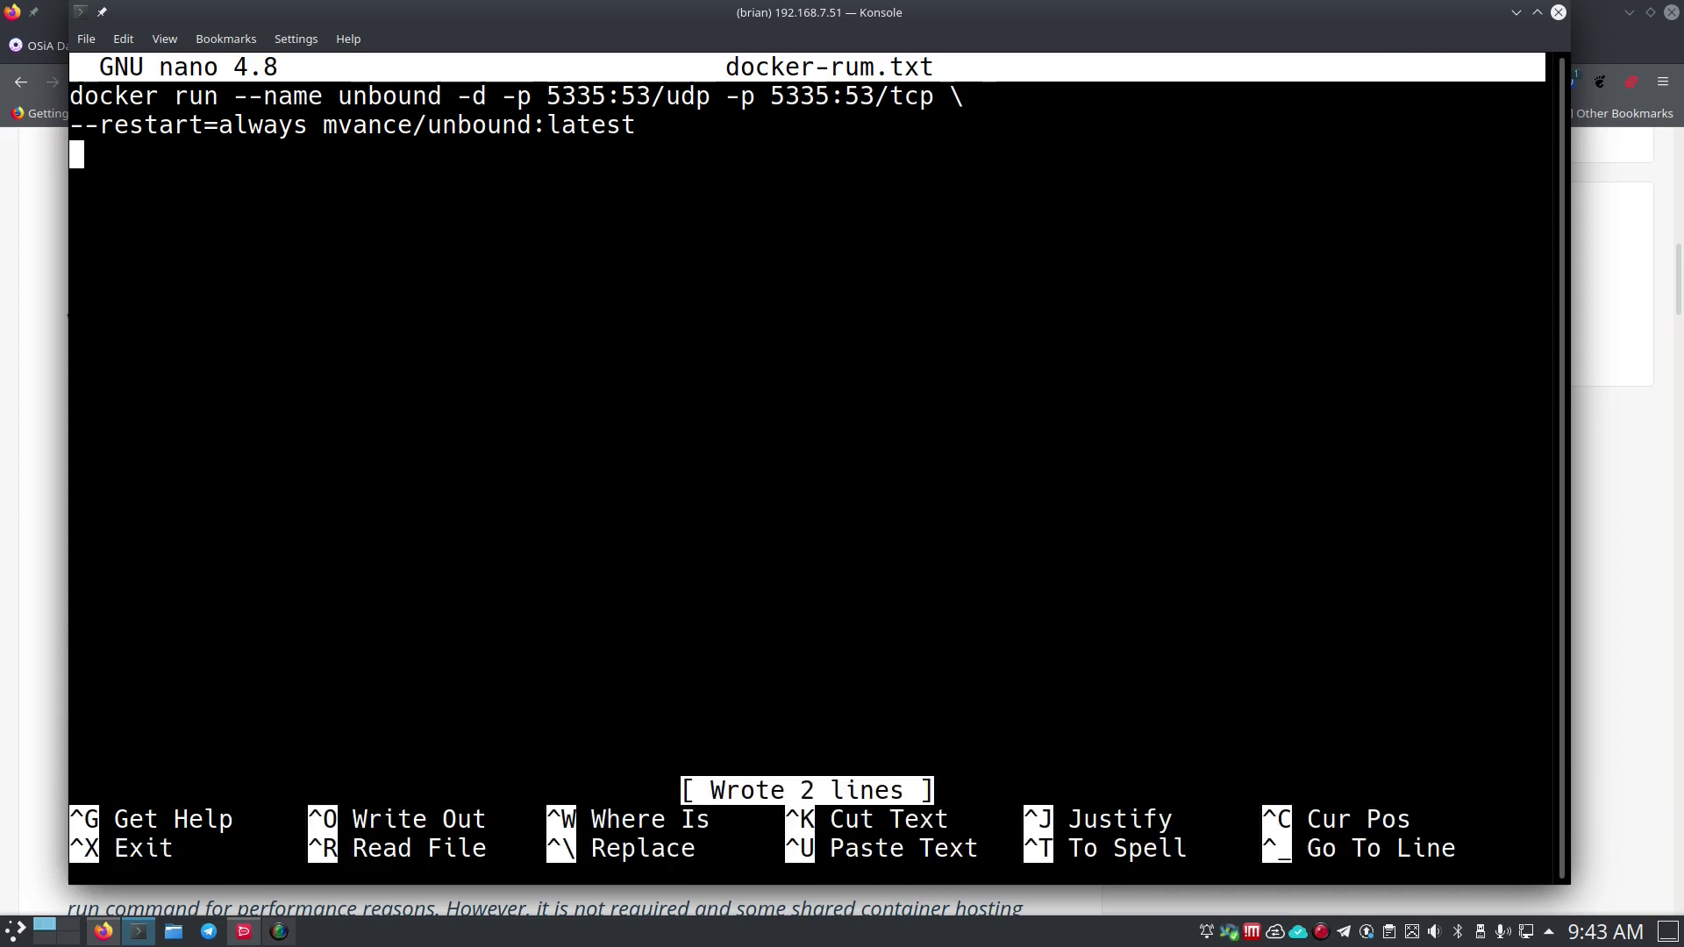
{"action": "key", "text": "ctrl+x"}
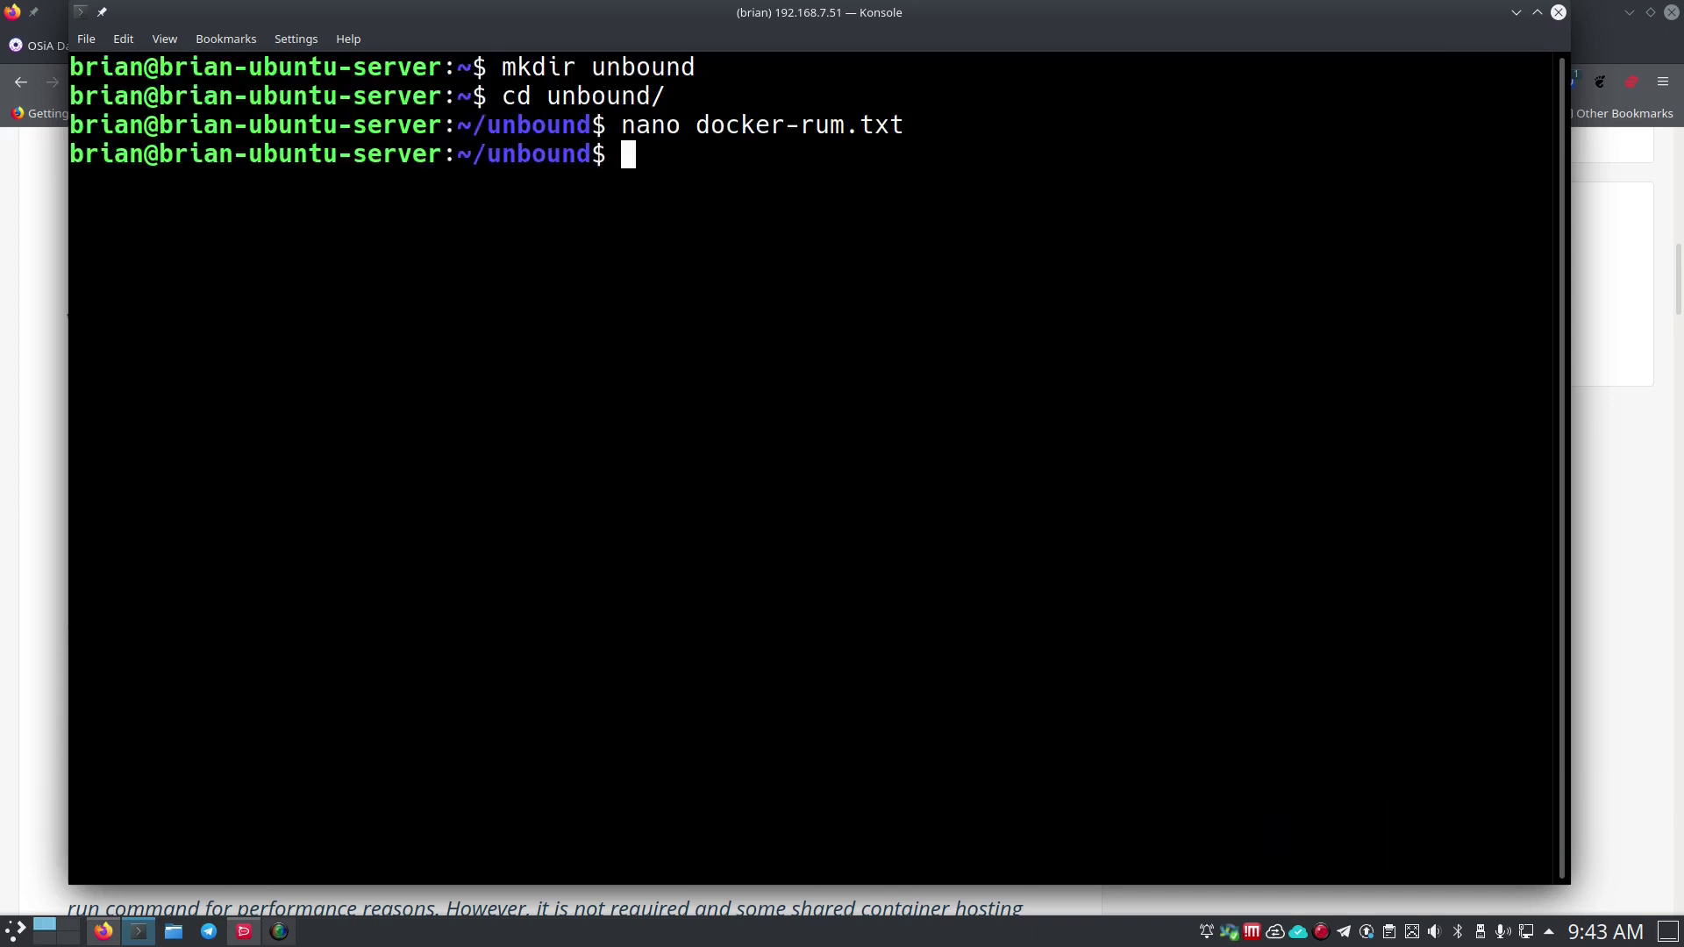
Print docker-rum.txt in the terminal and run its two-line docker run command to start the unbound container on host port 5335.
{"action": "type", "text": "cat dock"}
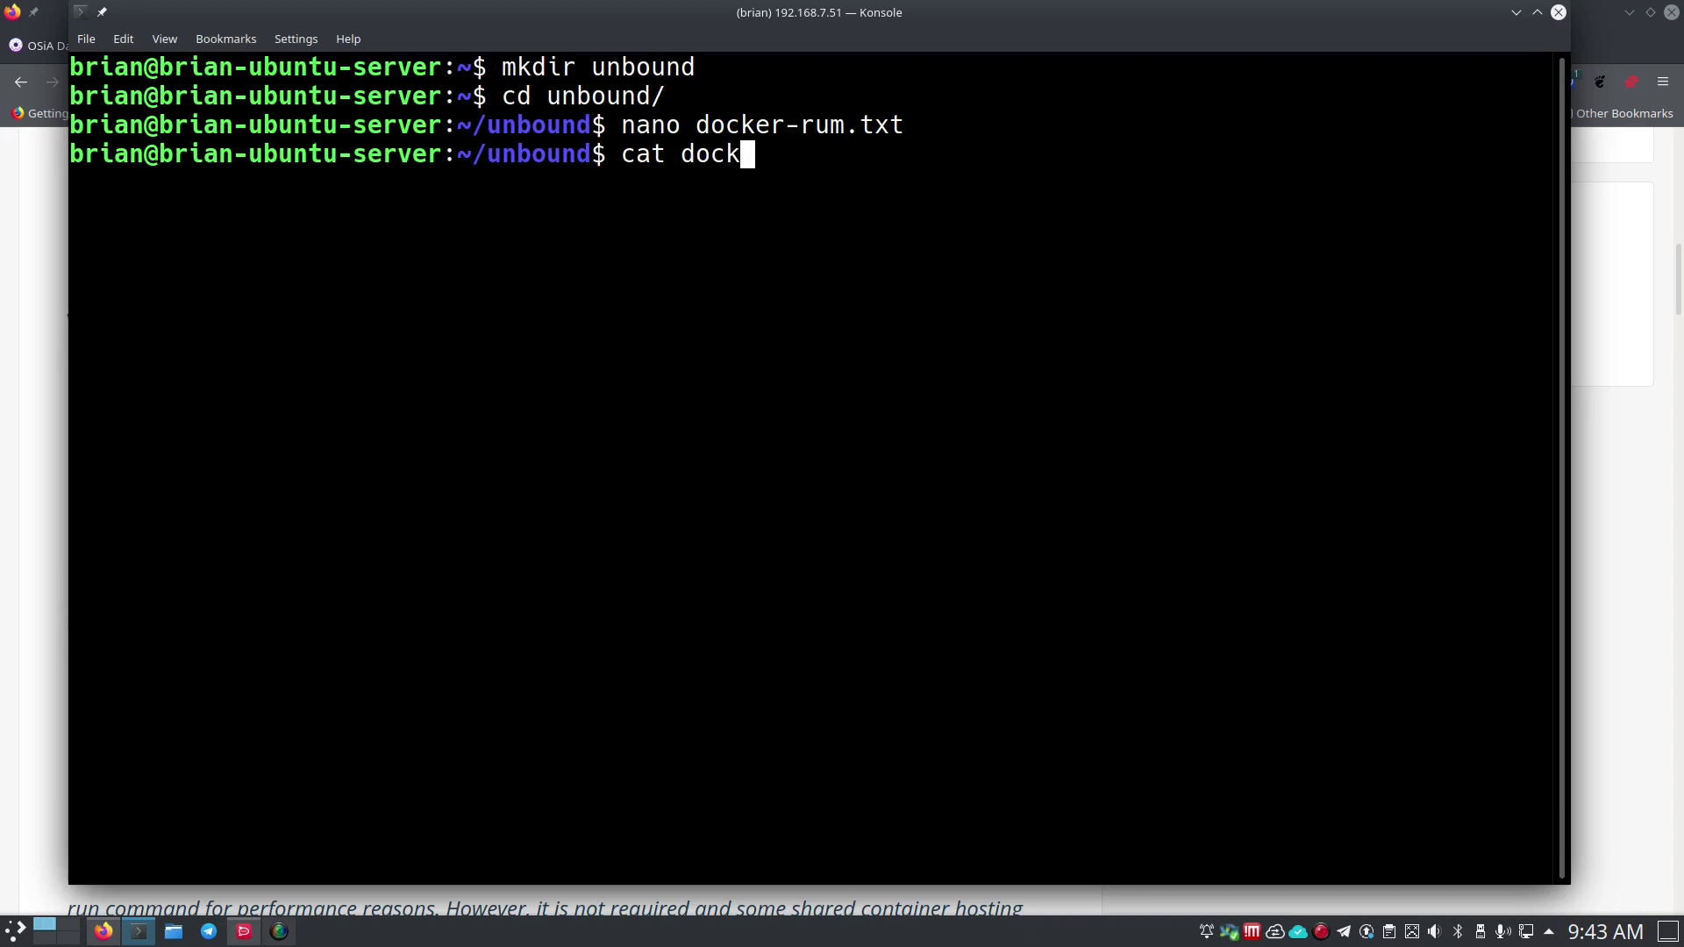
{"action": "key", "text": "Tab"}
{"action": "key", "text": "Return"}
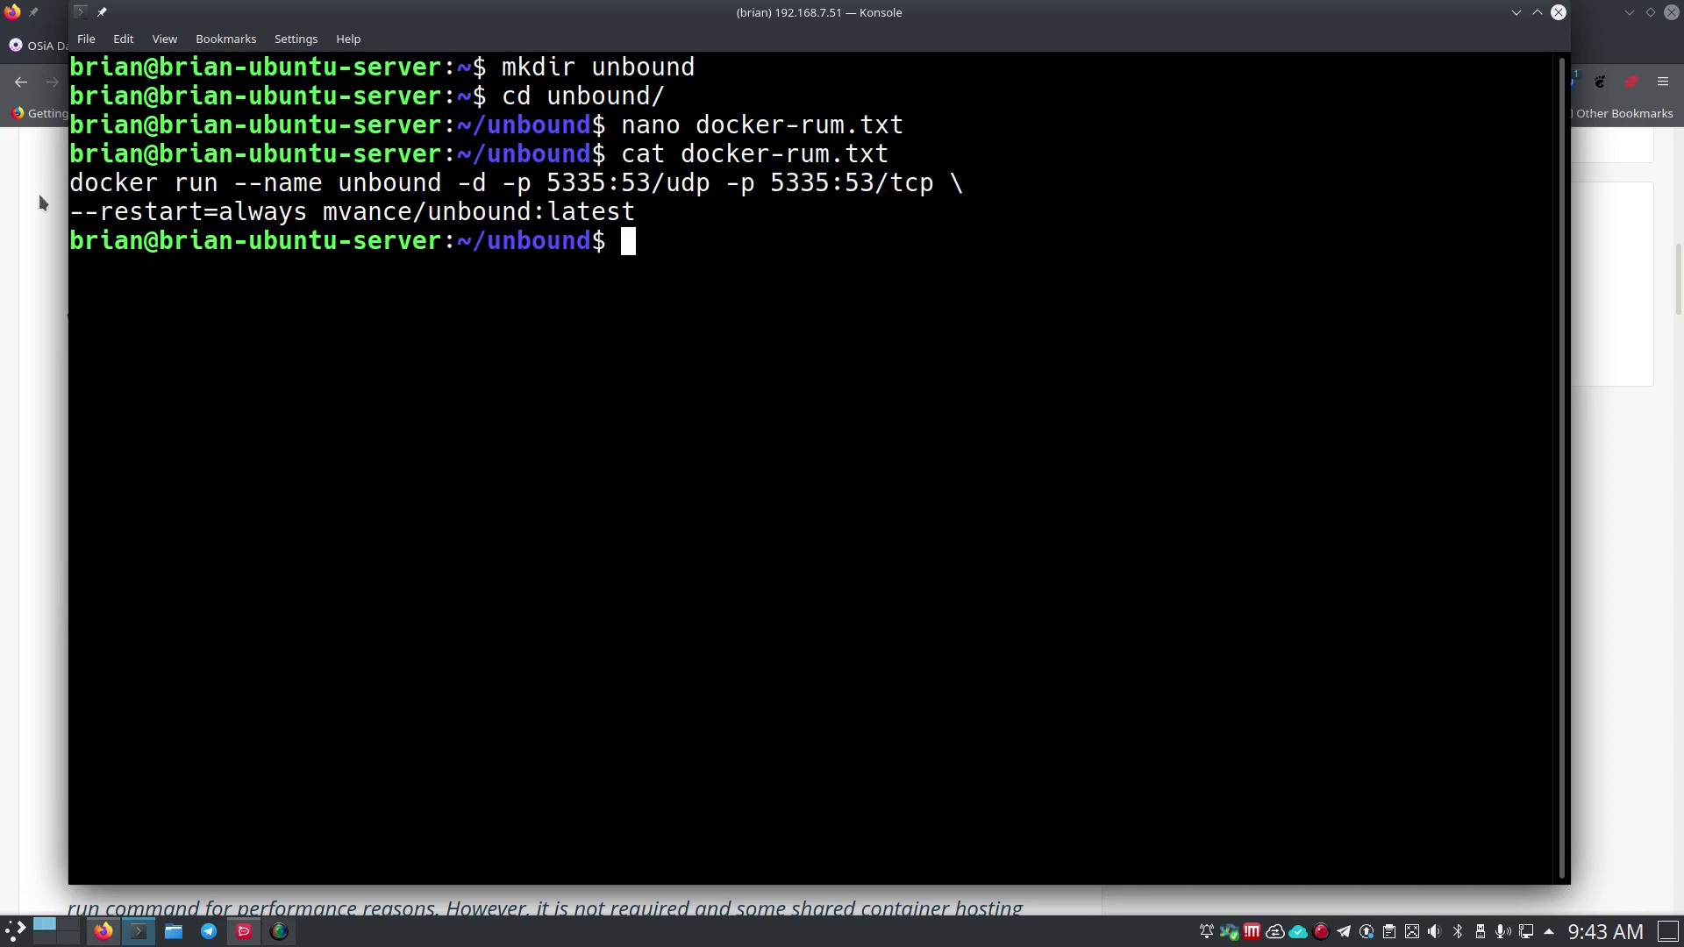
{"action": "left_click_drag", "start_coordinate": [71, 187], "coordinate": [633, 213]}
{"action": "middle_click", "coordinate": [654, 244]}
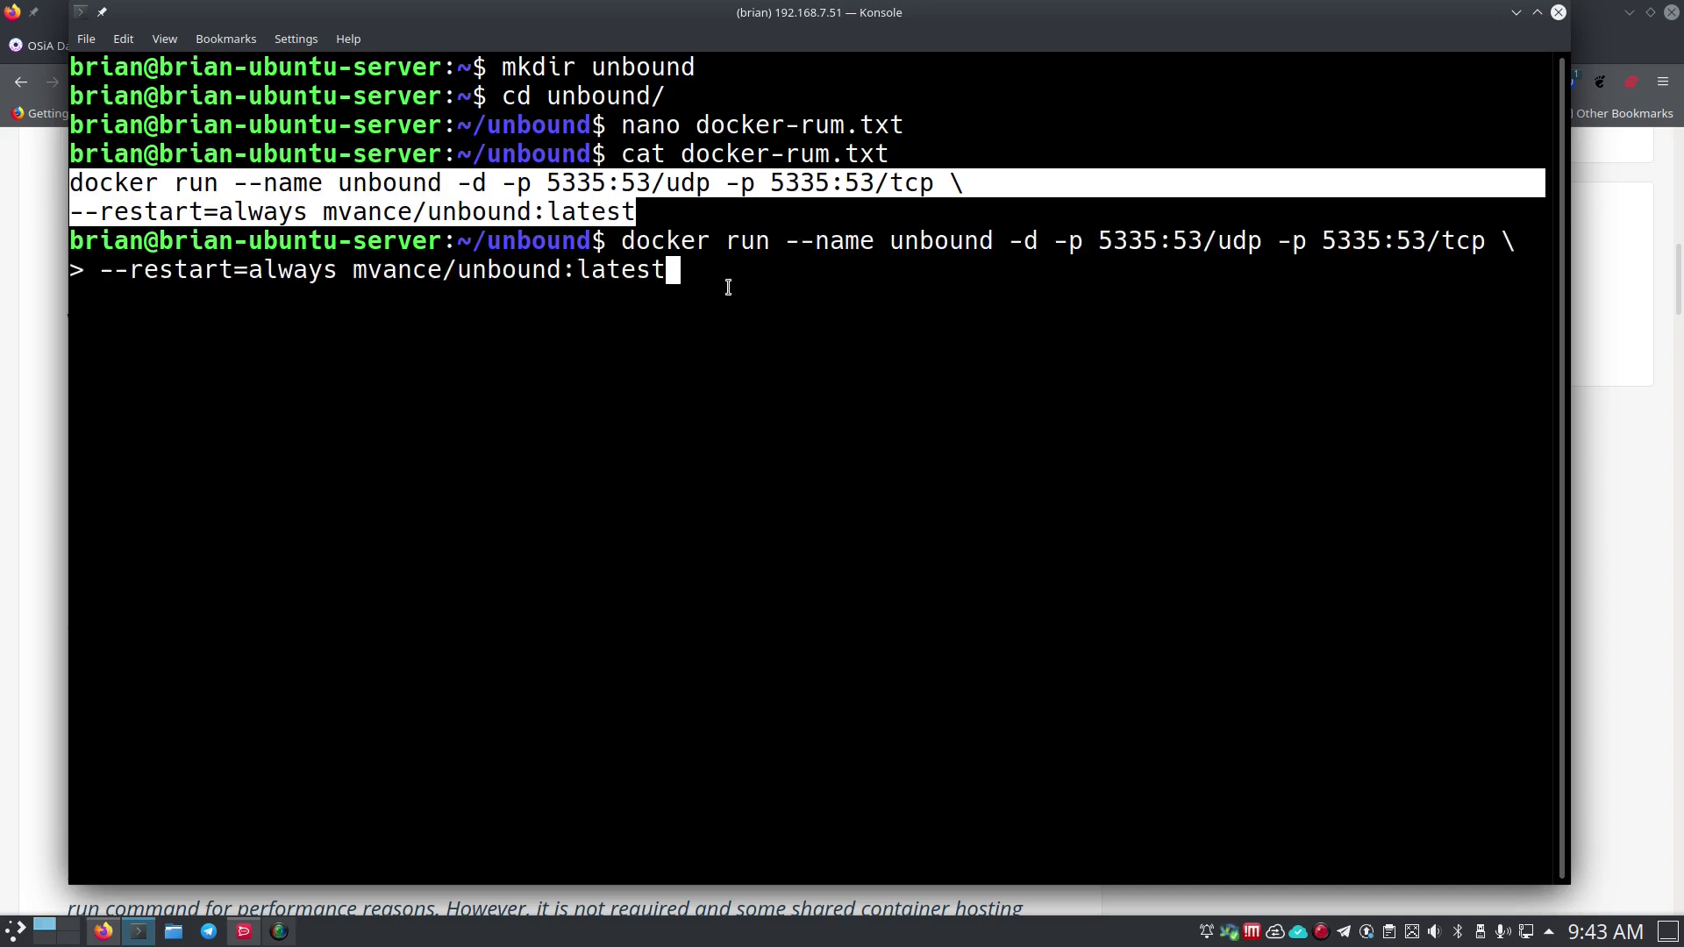
{"action": "key", "text": "Return"}
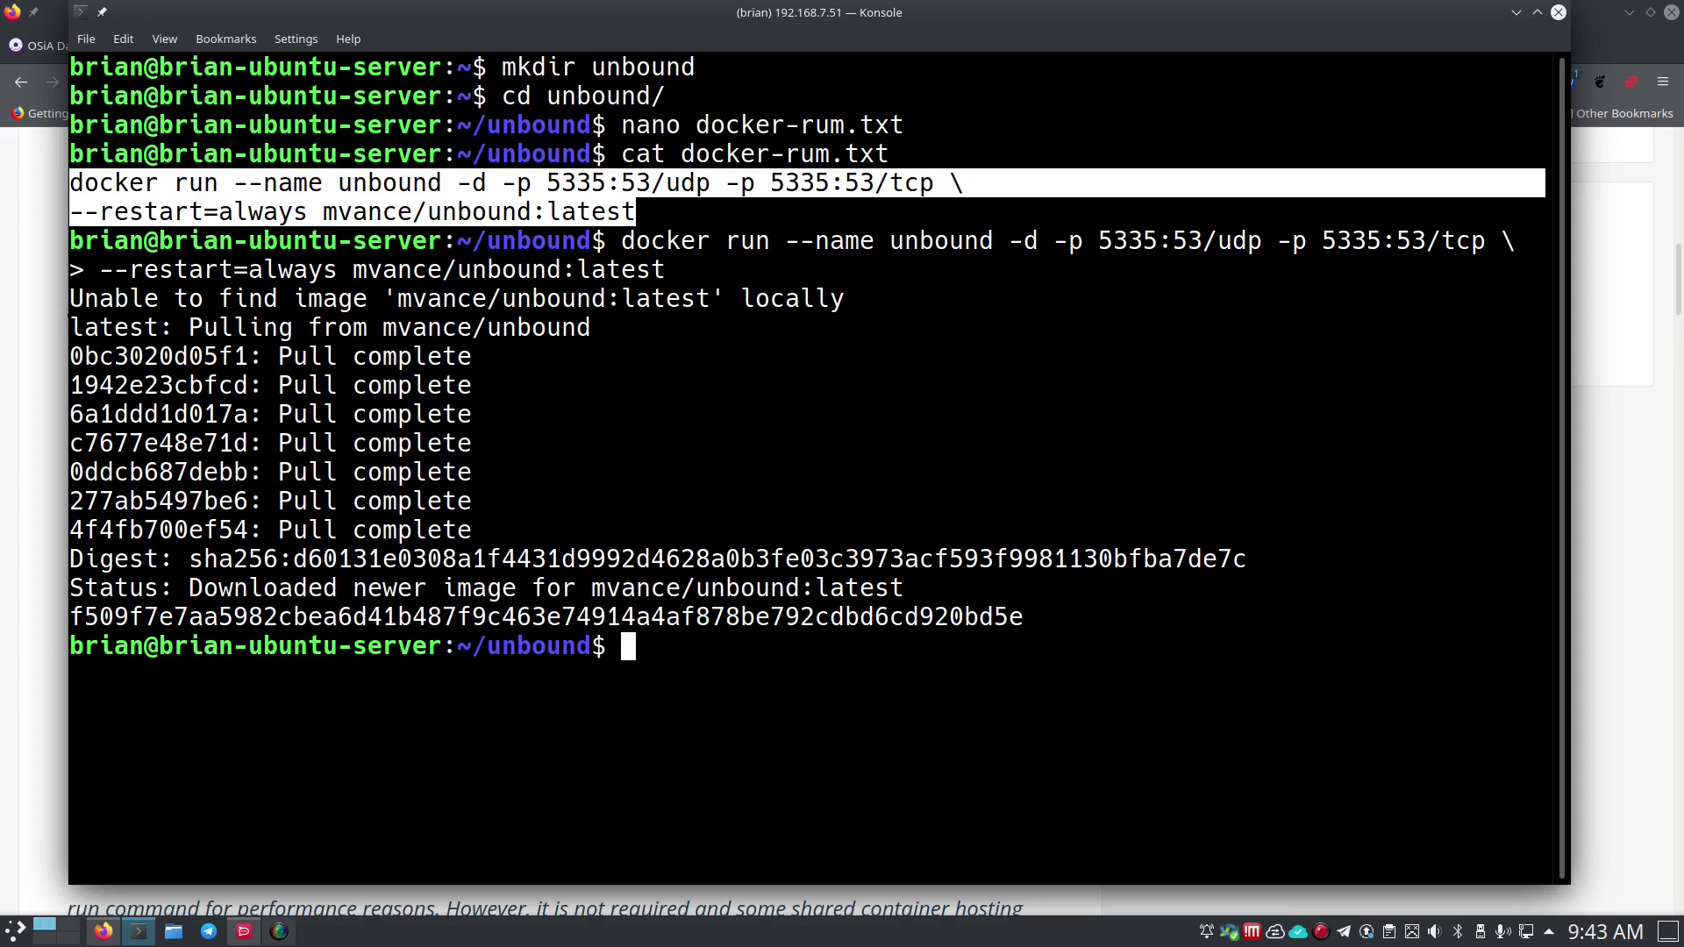
List the running containers with docker ps and examine the unbound entry's status and port mappings.
{"action": "type", "text": "docker ps"}
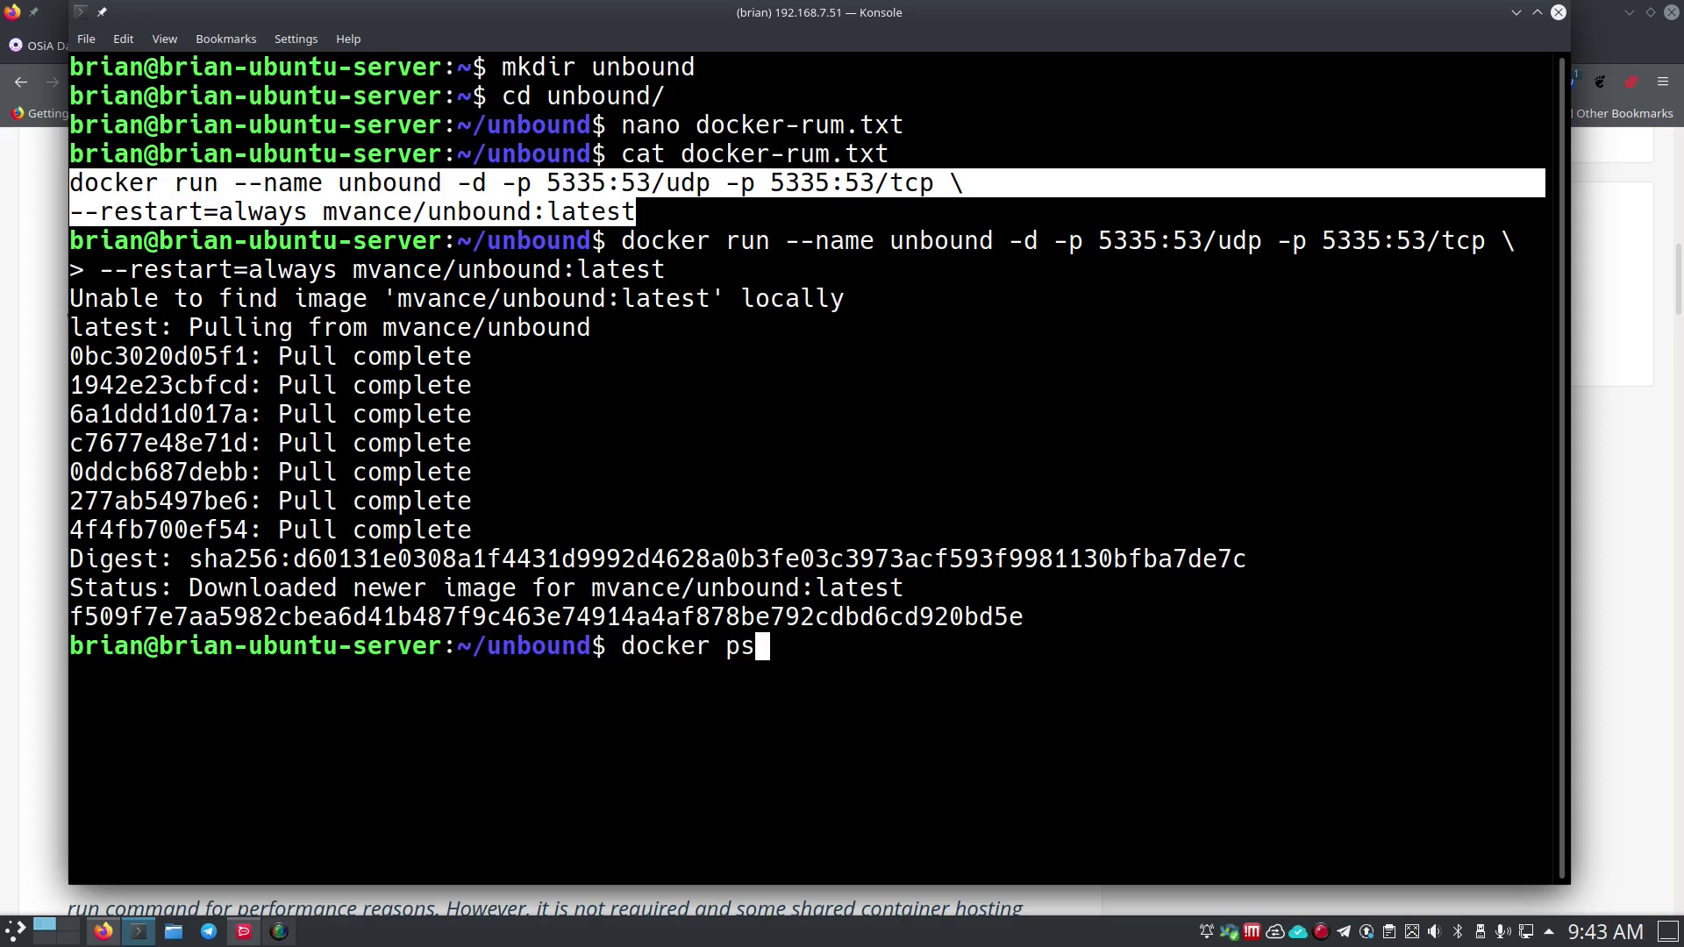
{"action": "key", "text": "Return"}
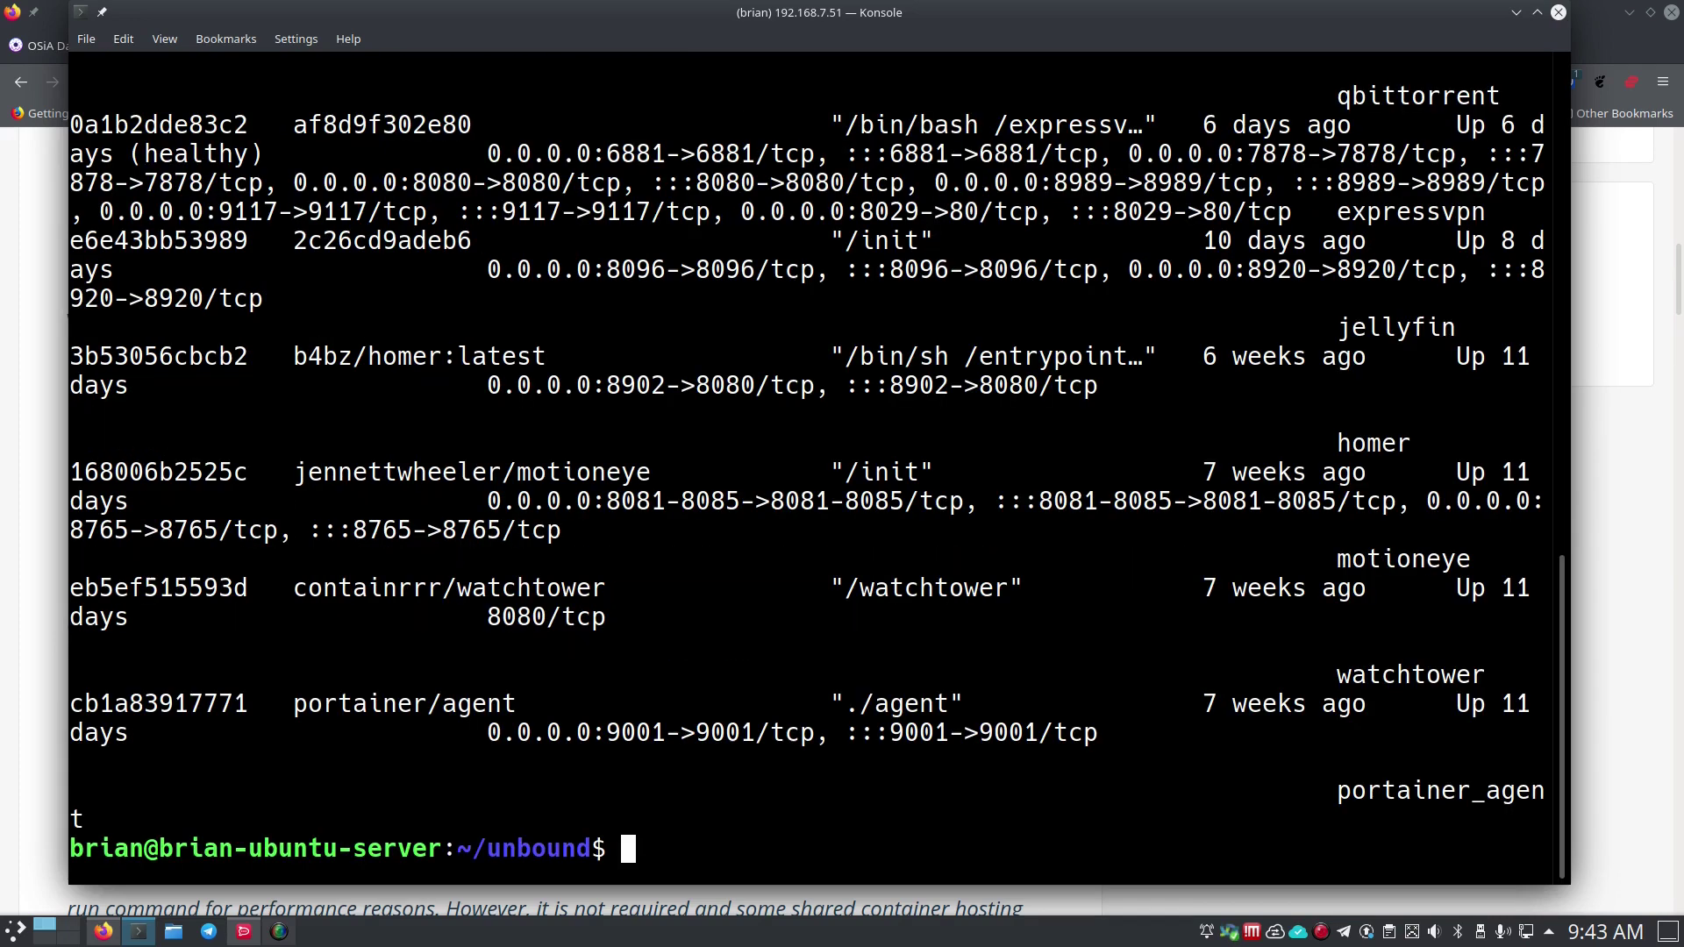
{"action": "scroll", "coordinate": [599, 599], "scroll_direction": "up", "scroll_amount": 4}
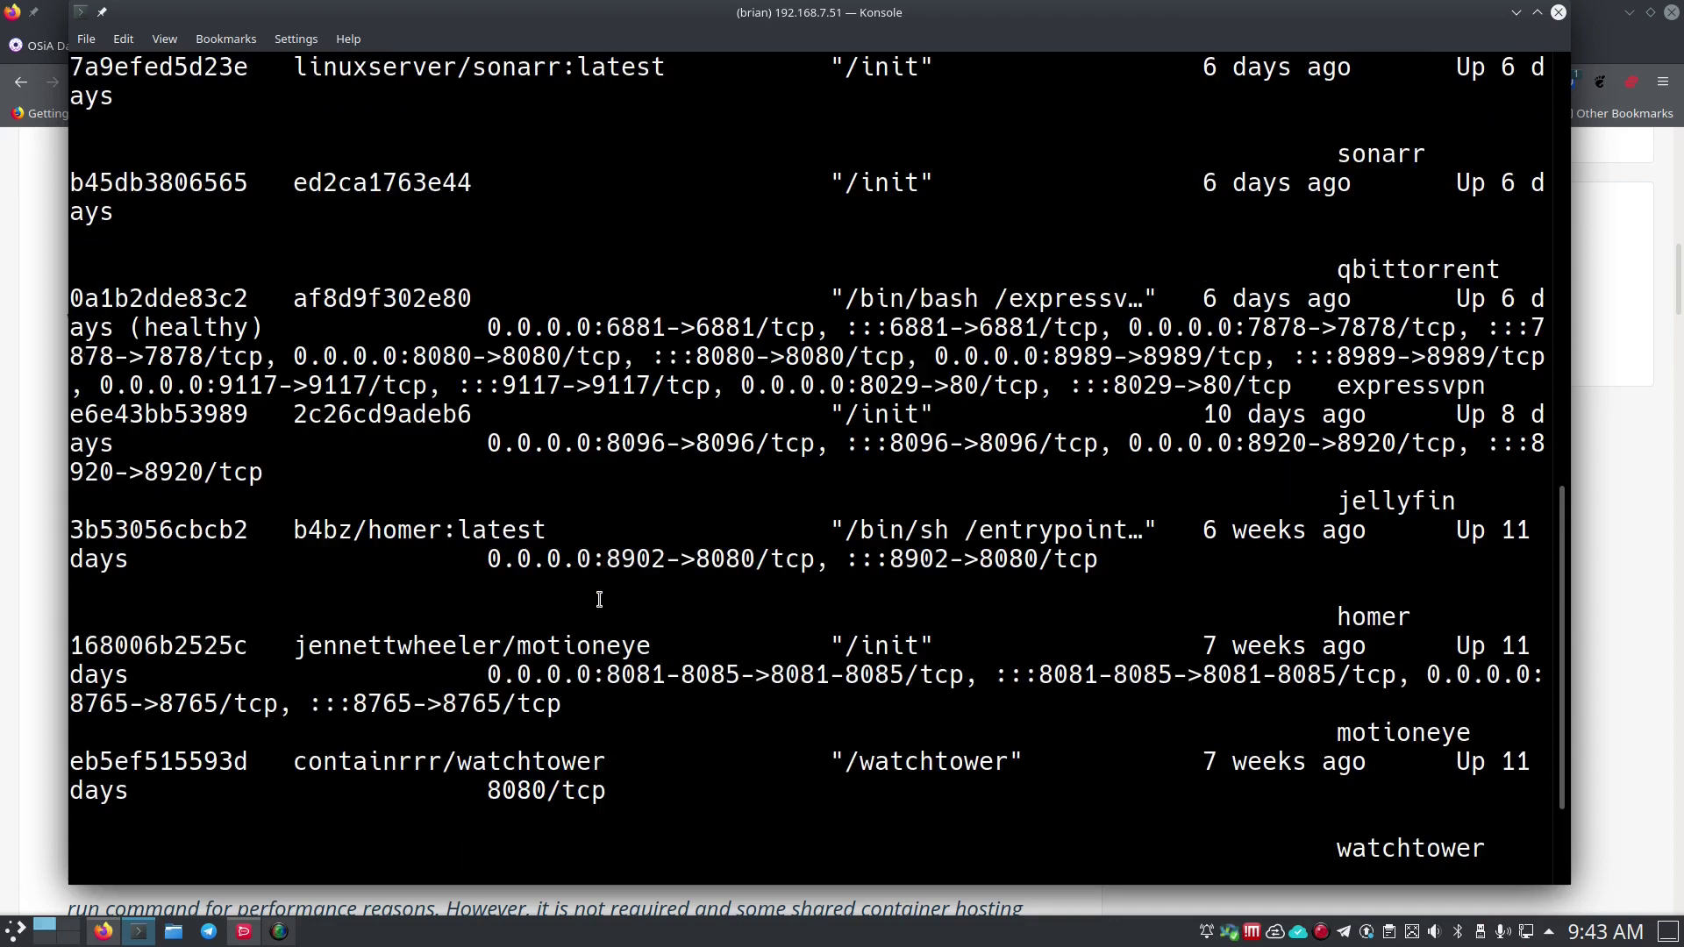
{"action": "scroll", "coordinate": [599, 599], "scroll_direction": "up", "scroll_amount": 2}
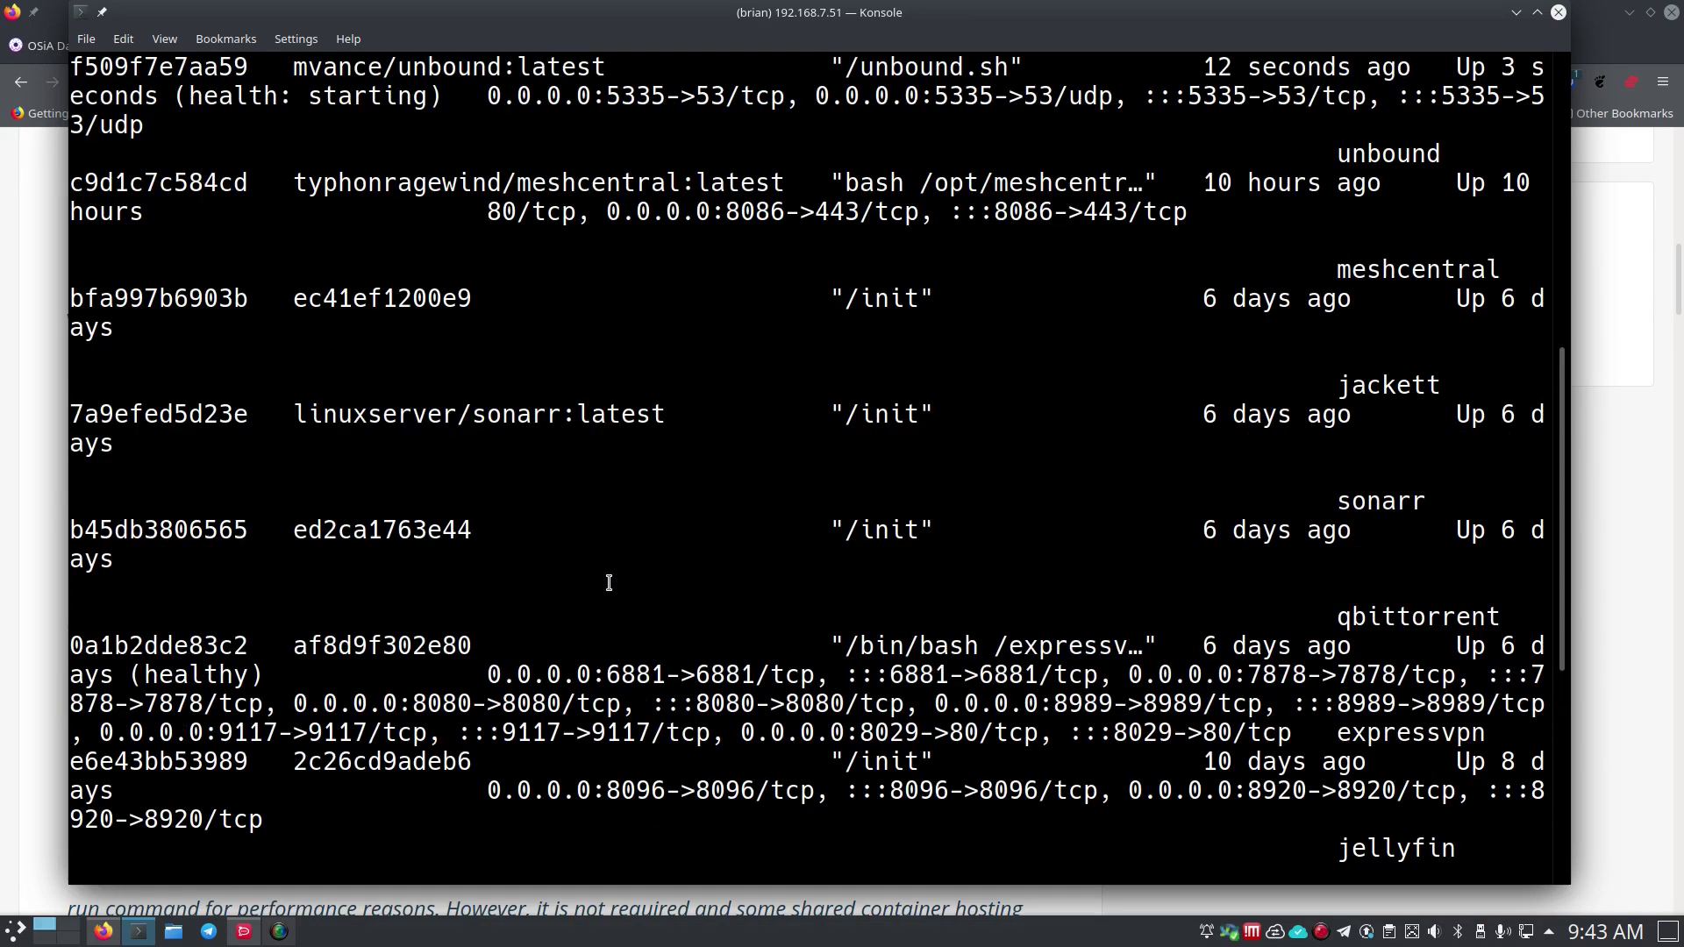
{"action": "scroll", "coordinate": [1398, 522], "scroll_direction": "up", "scroll_amount": 2}
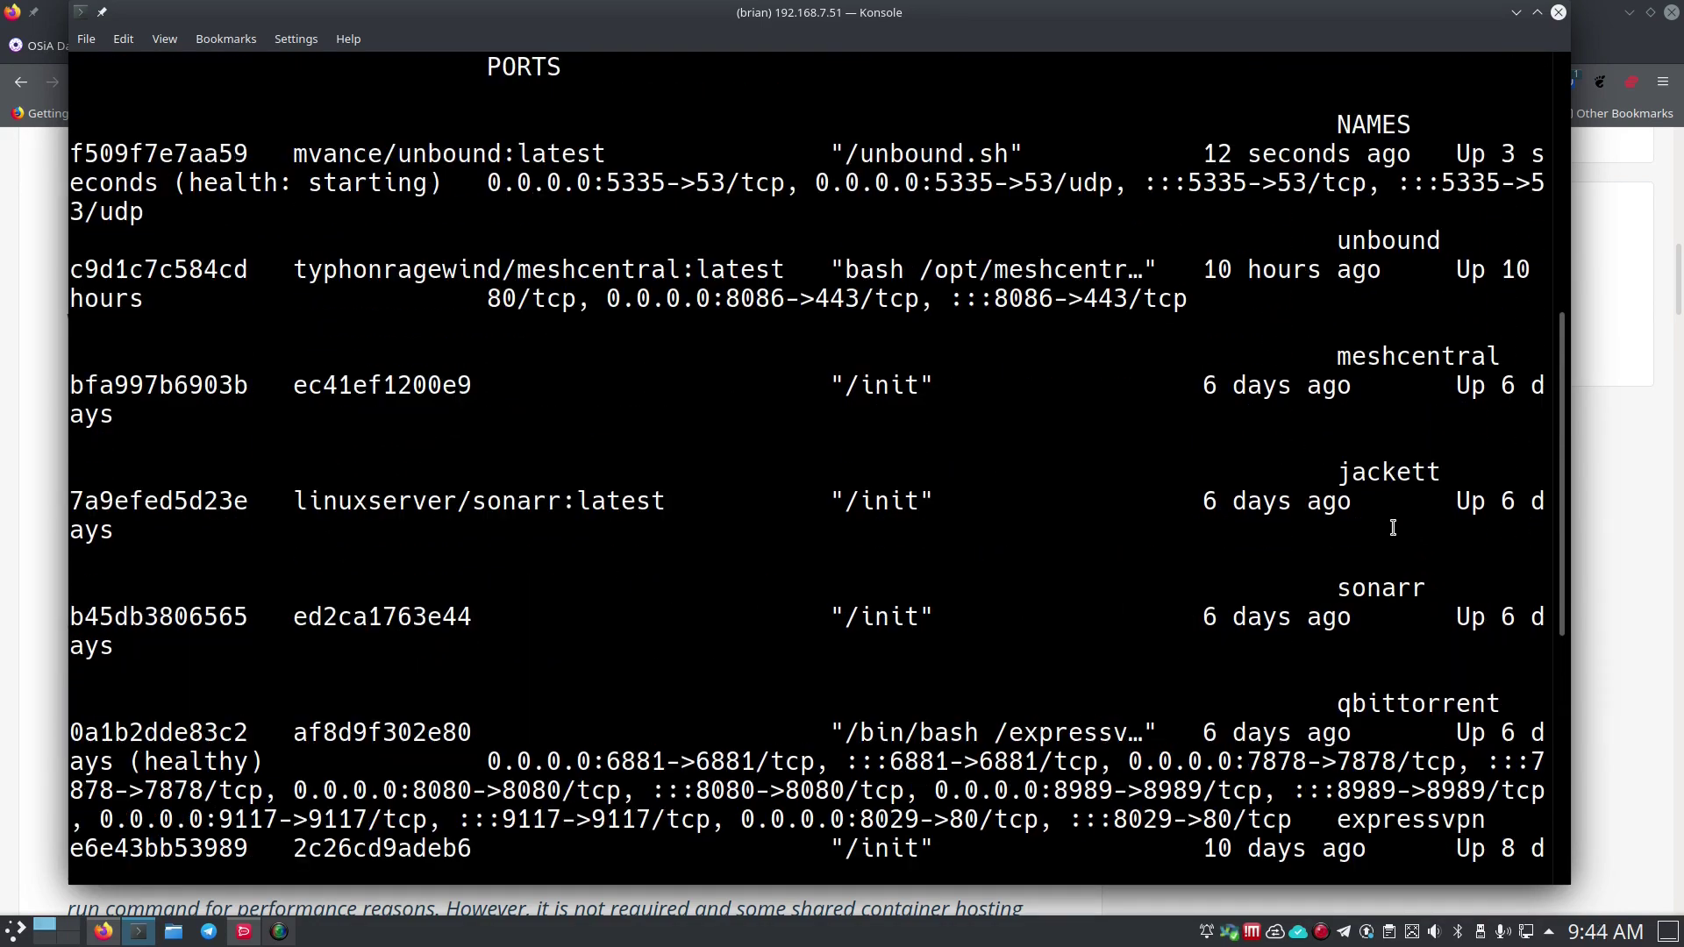
{"action": "scroll", "coordinate": [1392, 527], "scroll_direction": "up", "scroll_amount": 2}
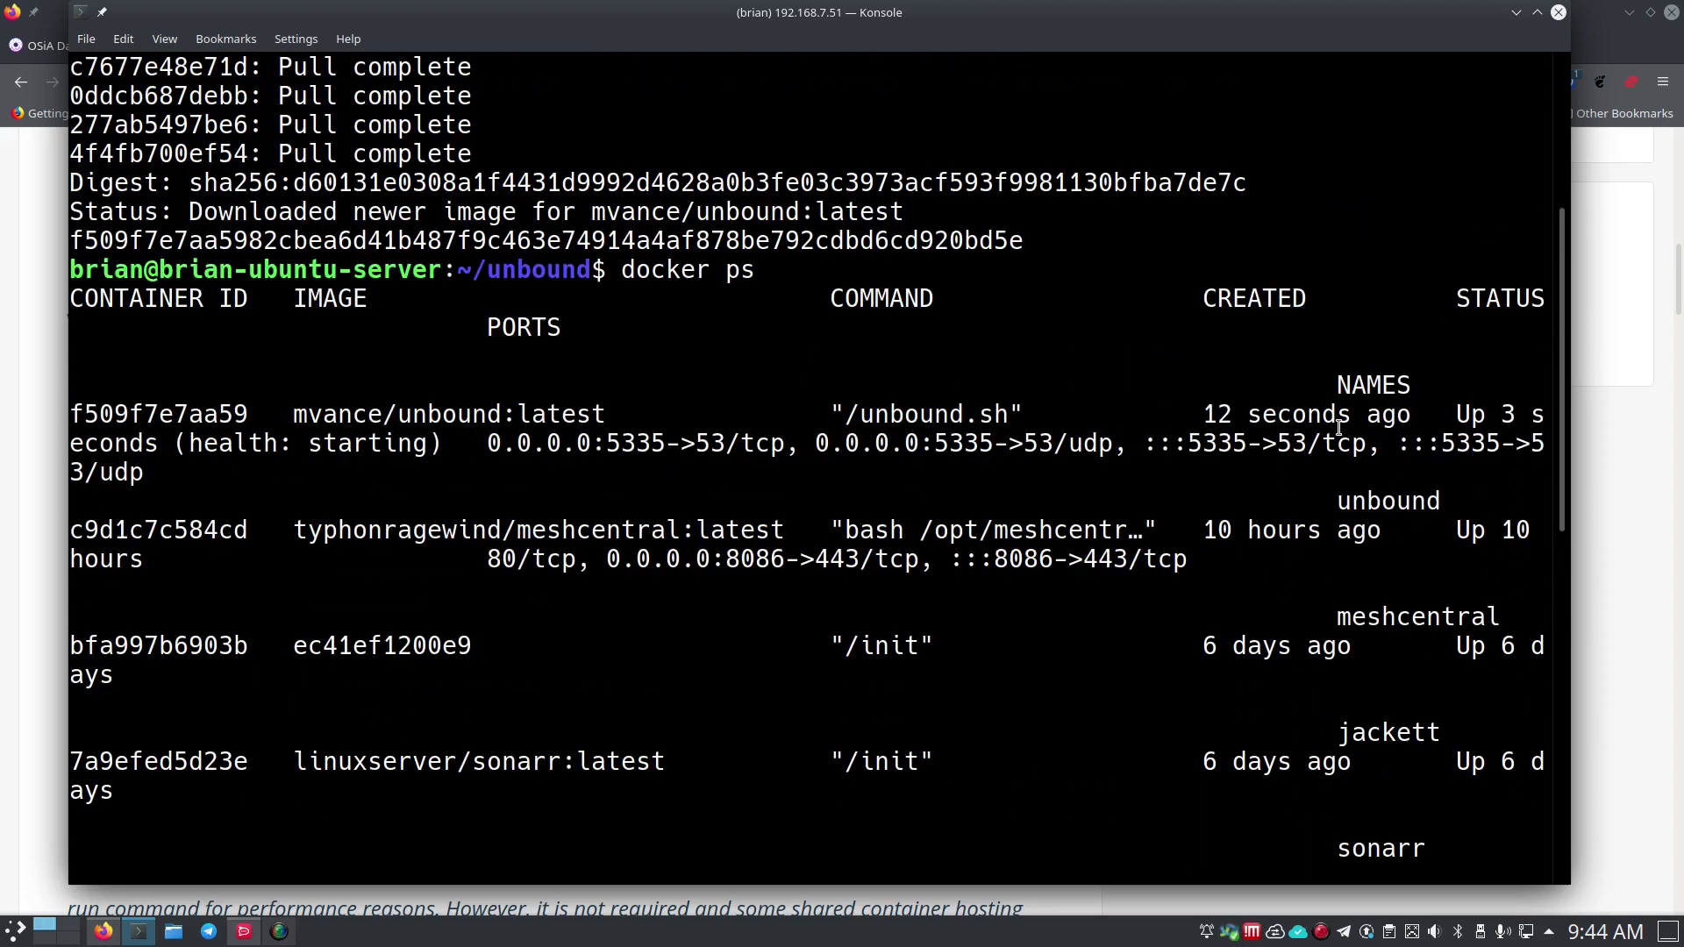
{"action": "scroll", "coordinate": [1294, 444], "scroll_direction": "down", "scroll_amount": 10}
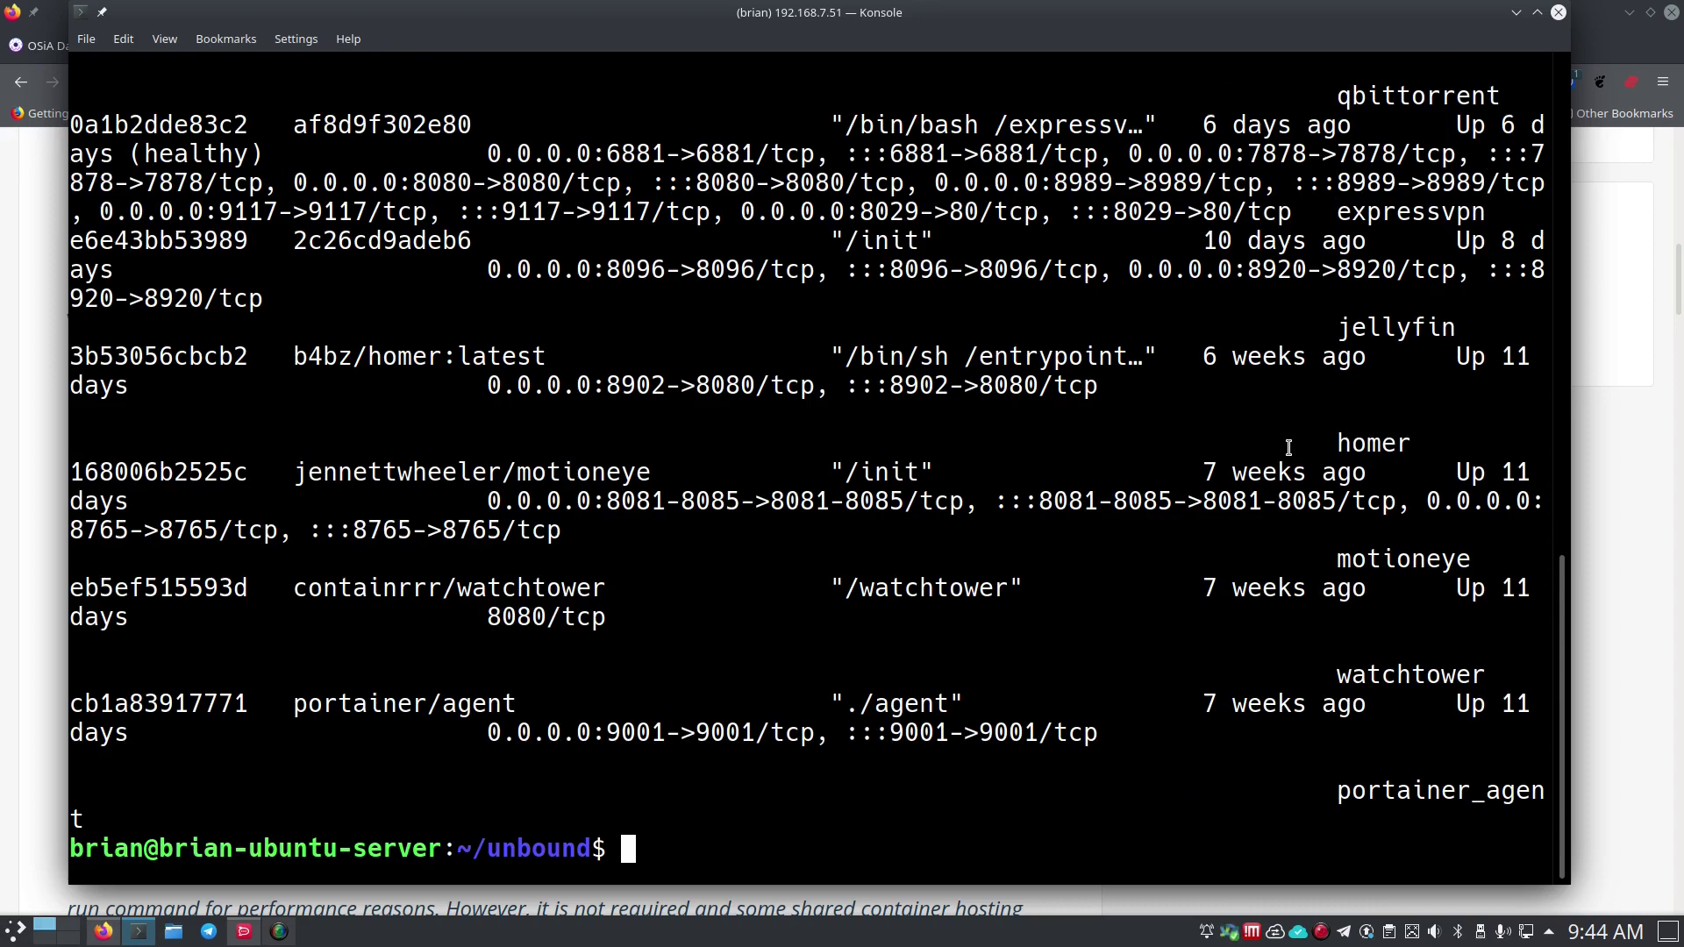
Run docker ps again to recheck the unbound container's health status, and clear the terminal.
{"action": "type", "text": "docker ps"}
{"action": "key", "text": "Return"}
{"action": "scroll", "coordinate": [1350, 493], "scroll_direction": "up", "scroll_amount": 8}
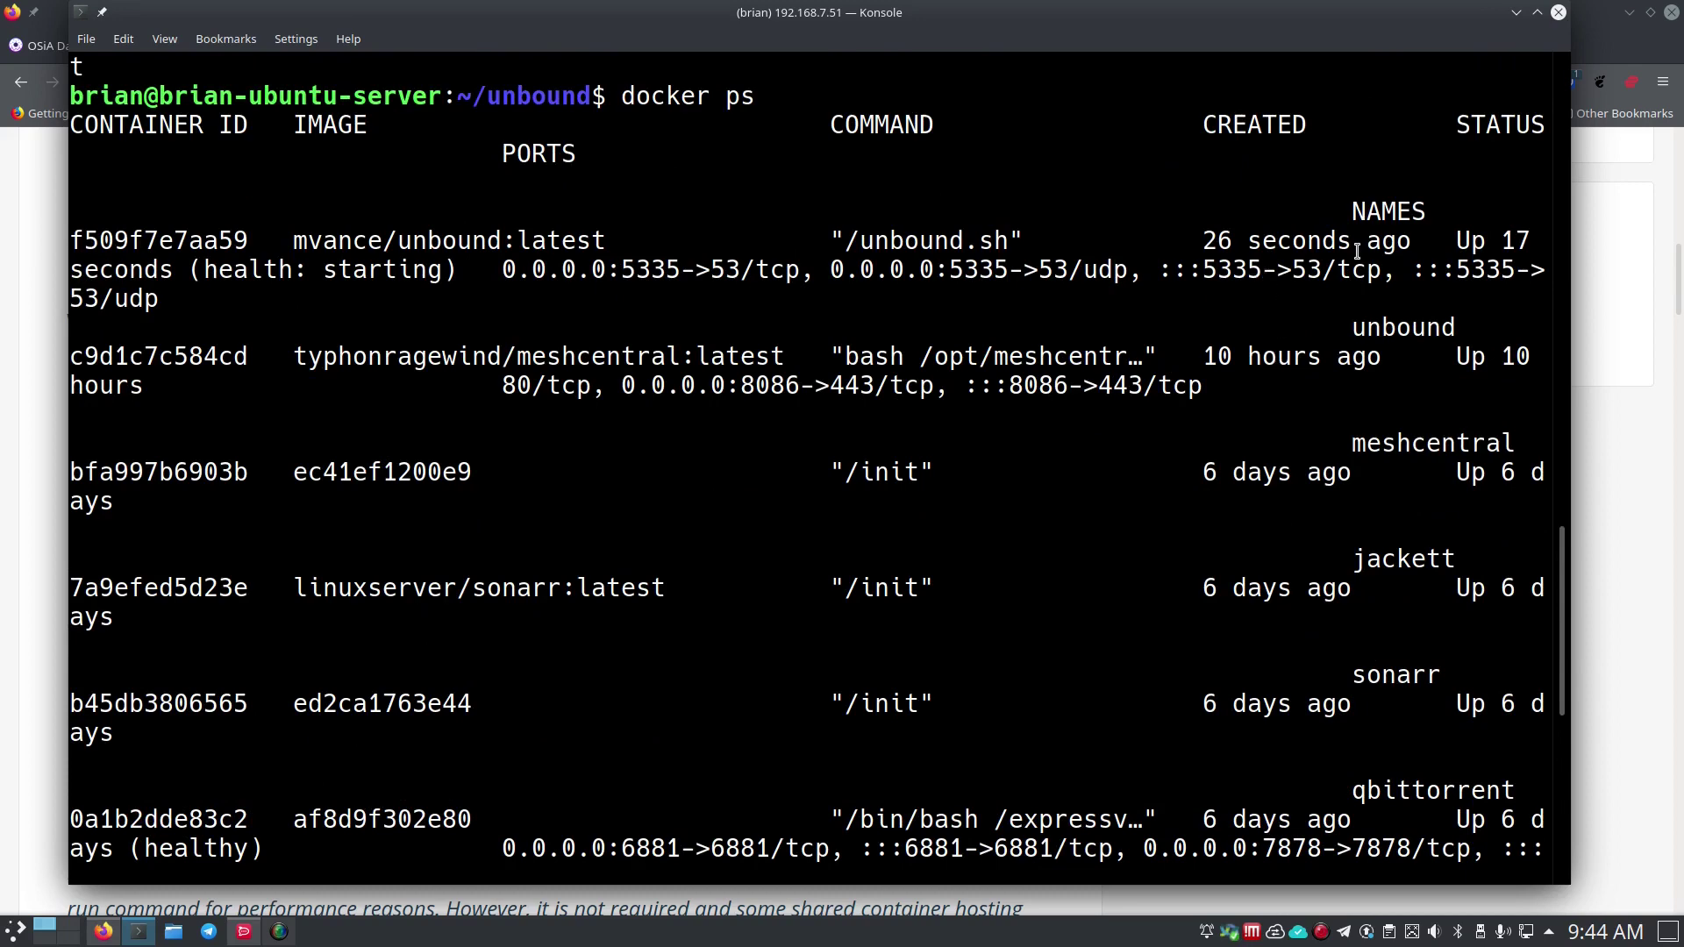
{"action": "scroll", "coordinate": [1008, 666], "scroll_direction": "down", "scroll_amount": 8}
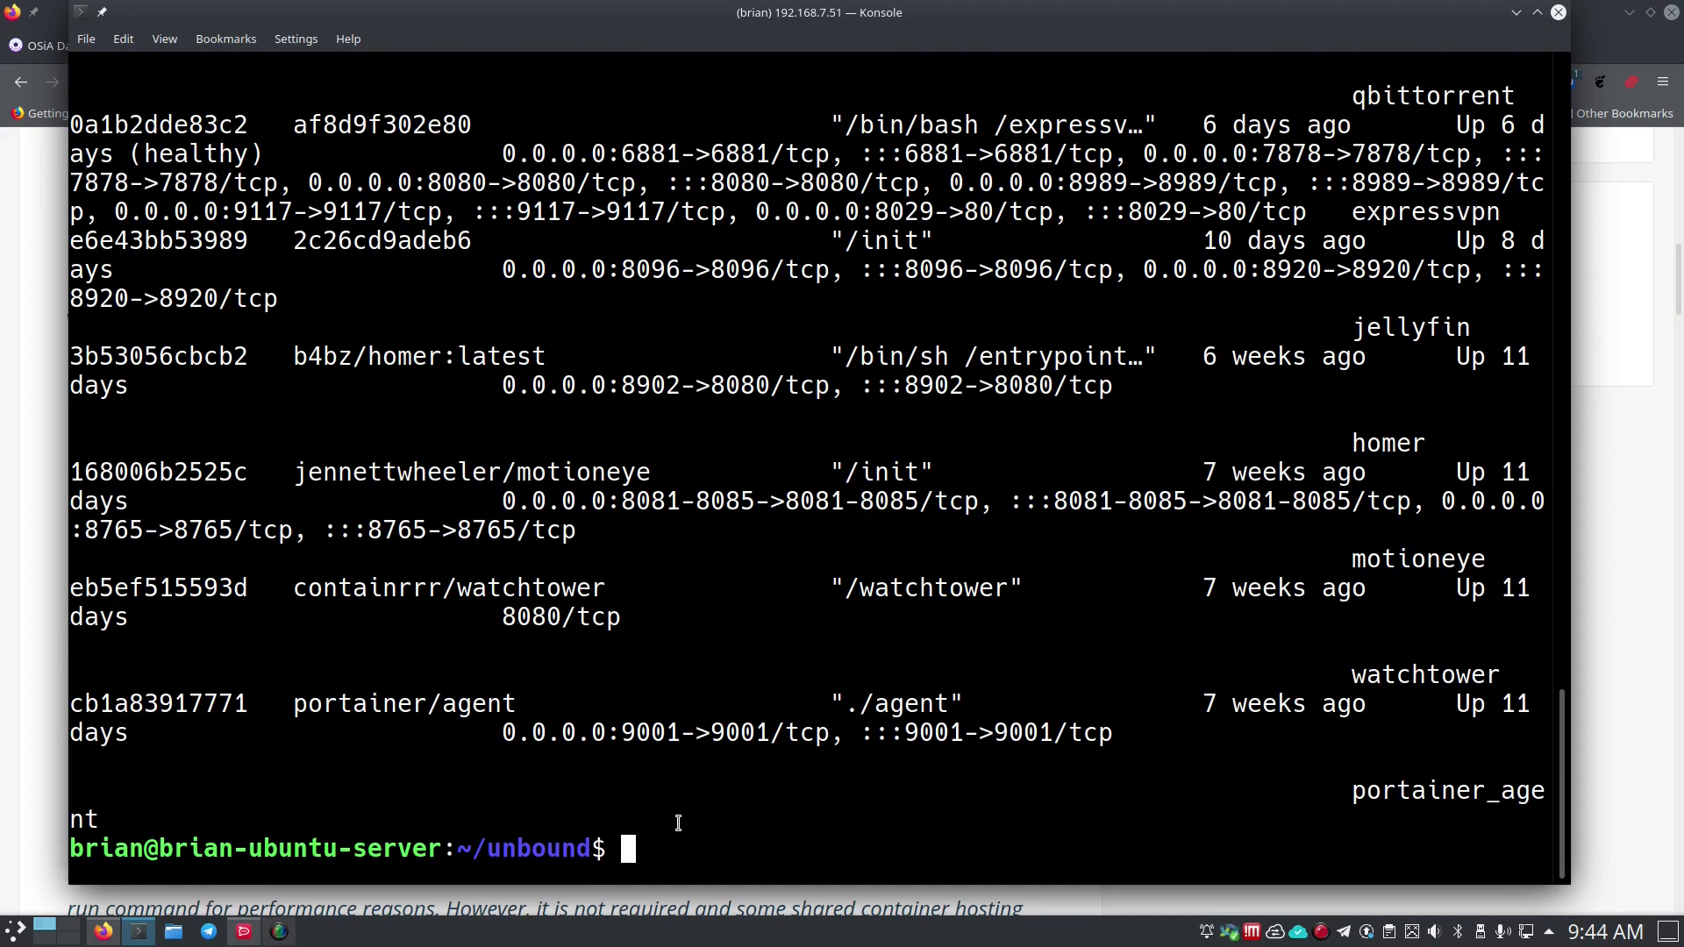
{"action": "type", "text": "clear"}
{"action": "key", "text": "Return"}
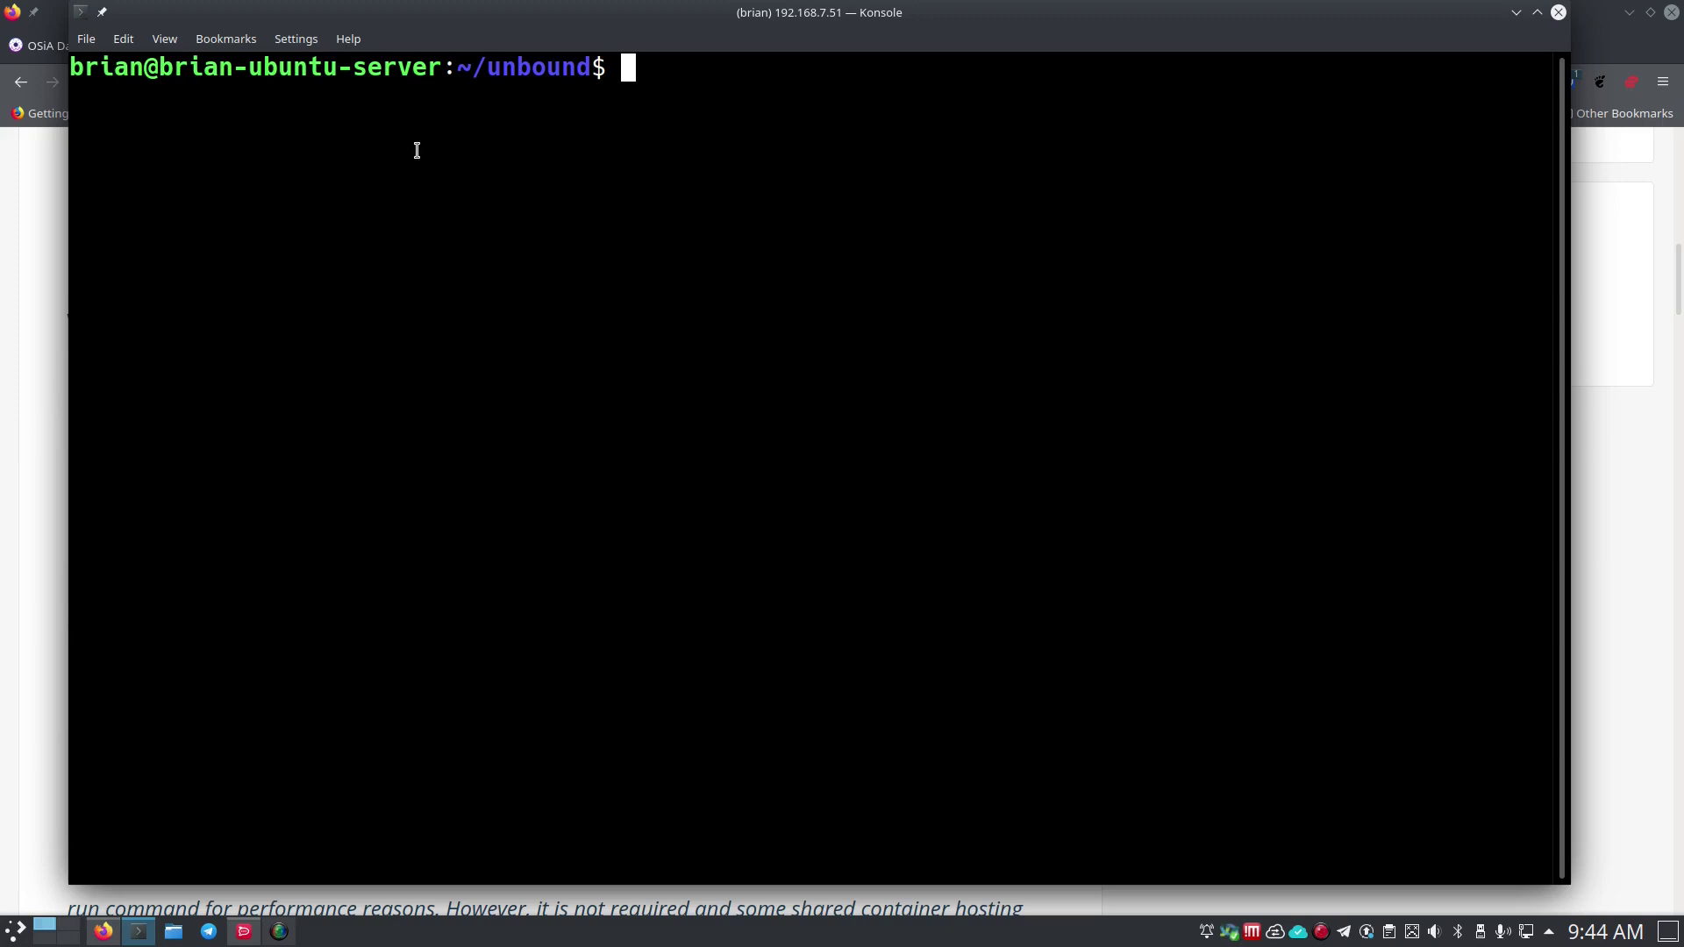
Switch to Firefox and open the DNS settings of the Pi-hole admin site.
{"action": "left_click", "coordinate": [7, 345]}
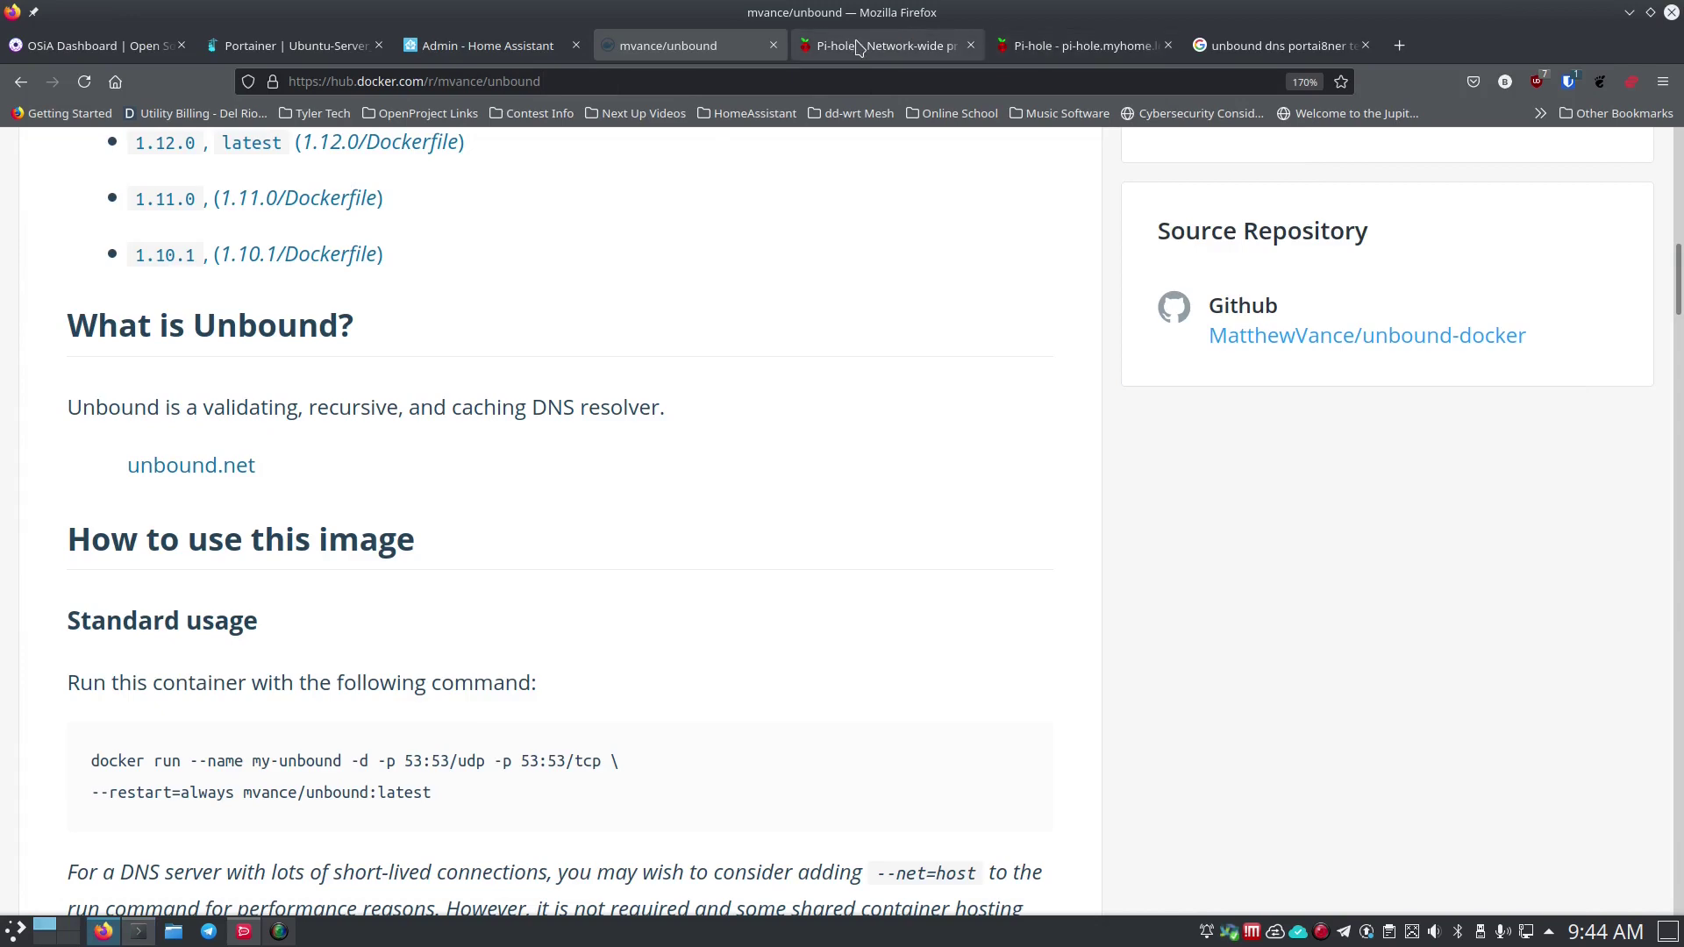
{"action": "left_click", "coordinate": [1090, 47]}
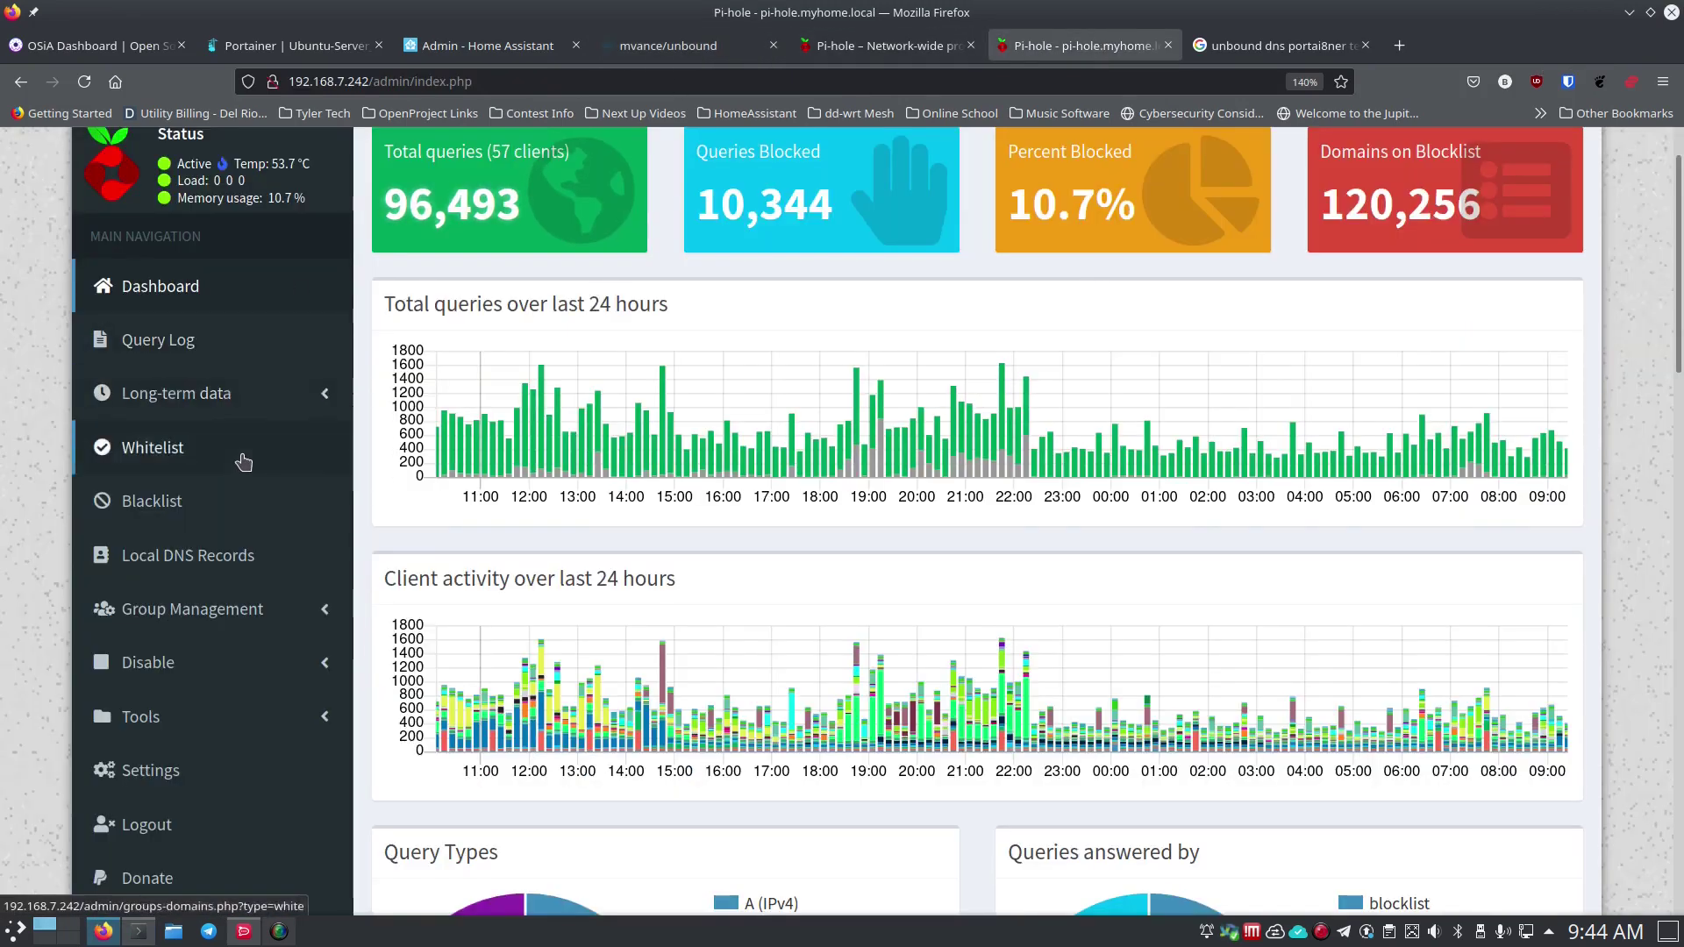
{"action": "scroll", "coordinate": [254, 469], "scroll_direction": "up", "scroll_amount": 1}
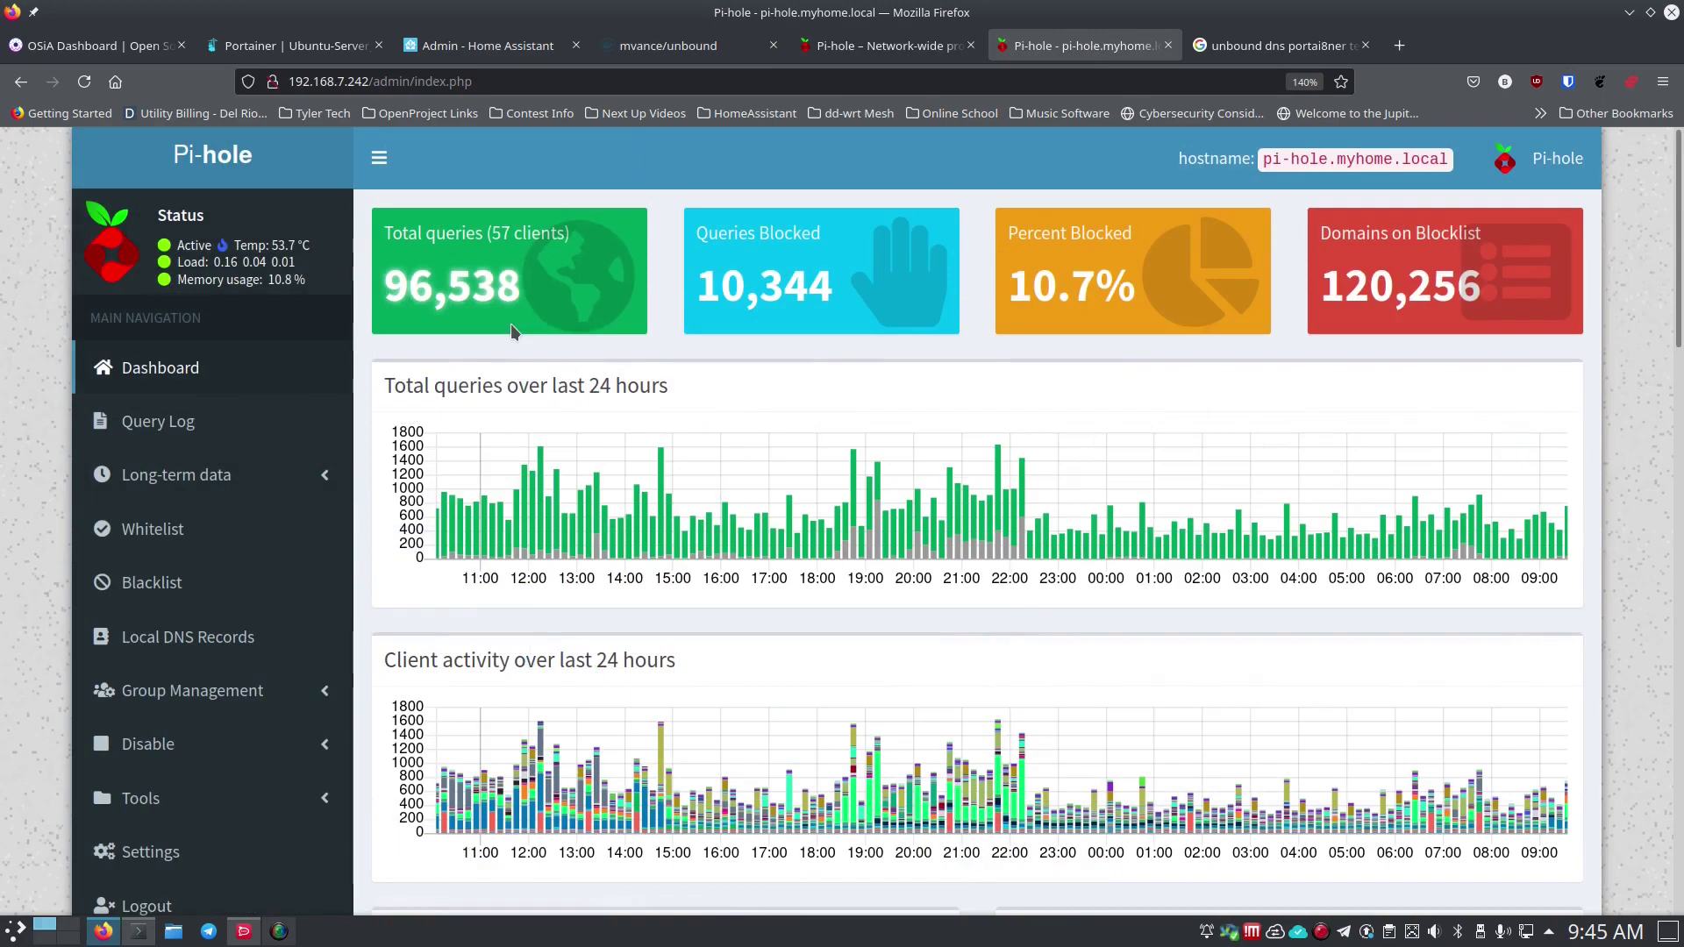
{"action": "scroll", "coordinate": [175, 591], "scroll_direction": "down", "scroll_amount": 2}
{"action": "left_click", "coordinate": [165, 610]}
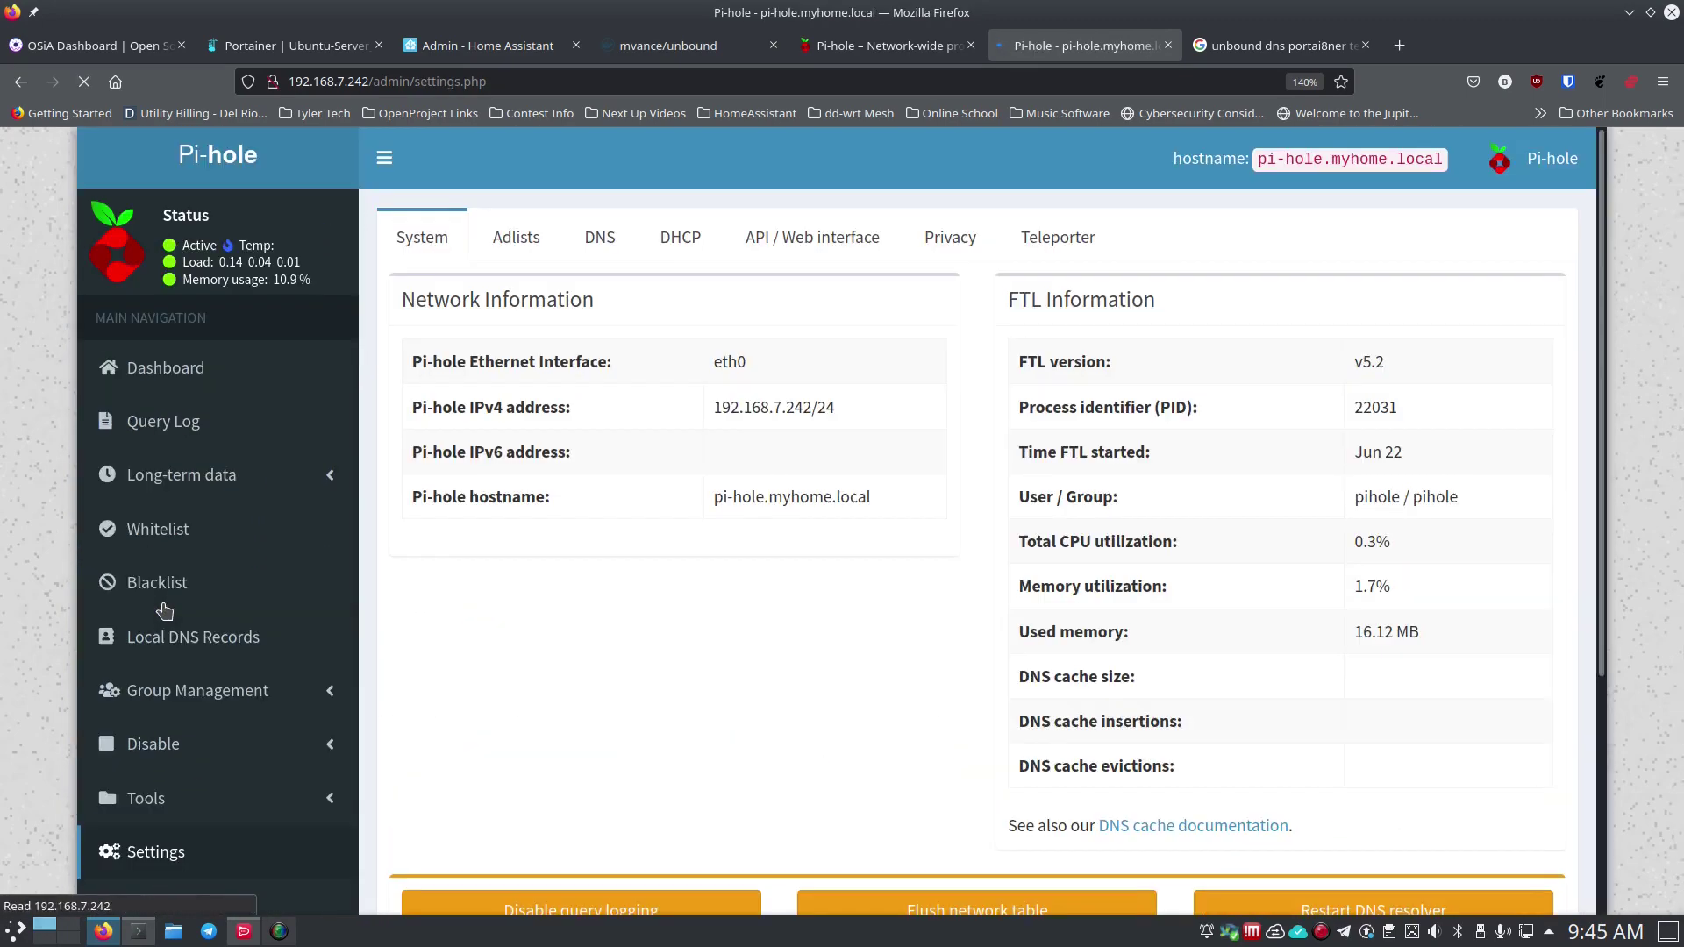
{"action": "left_click", "coordinate": [597, 241]}
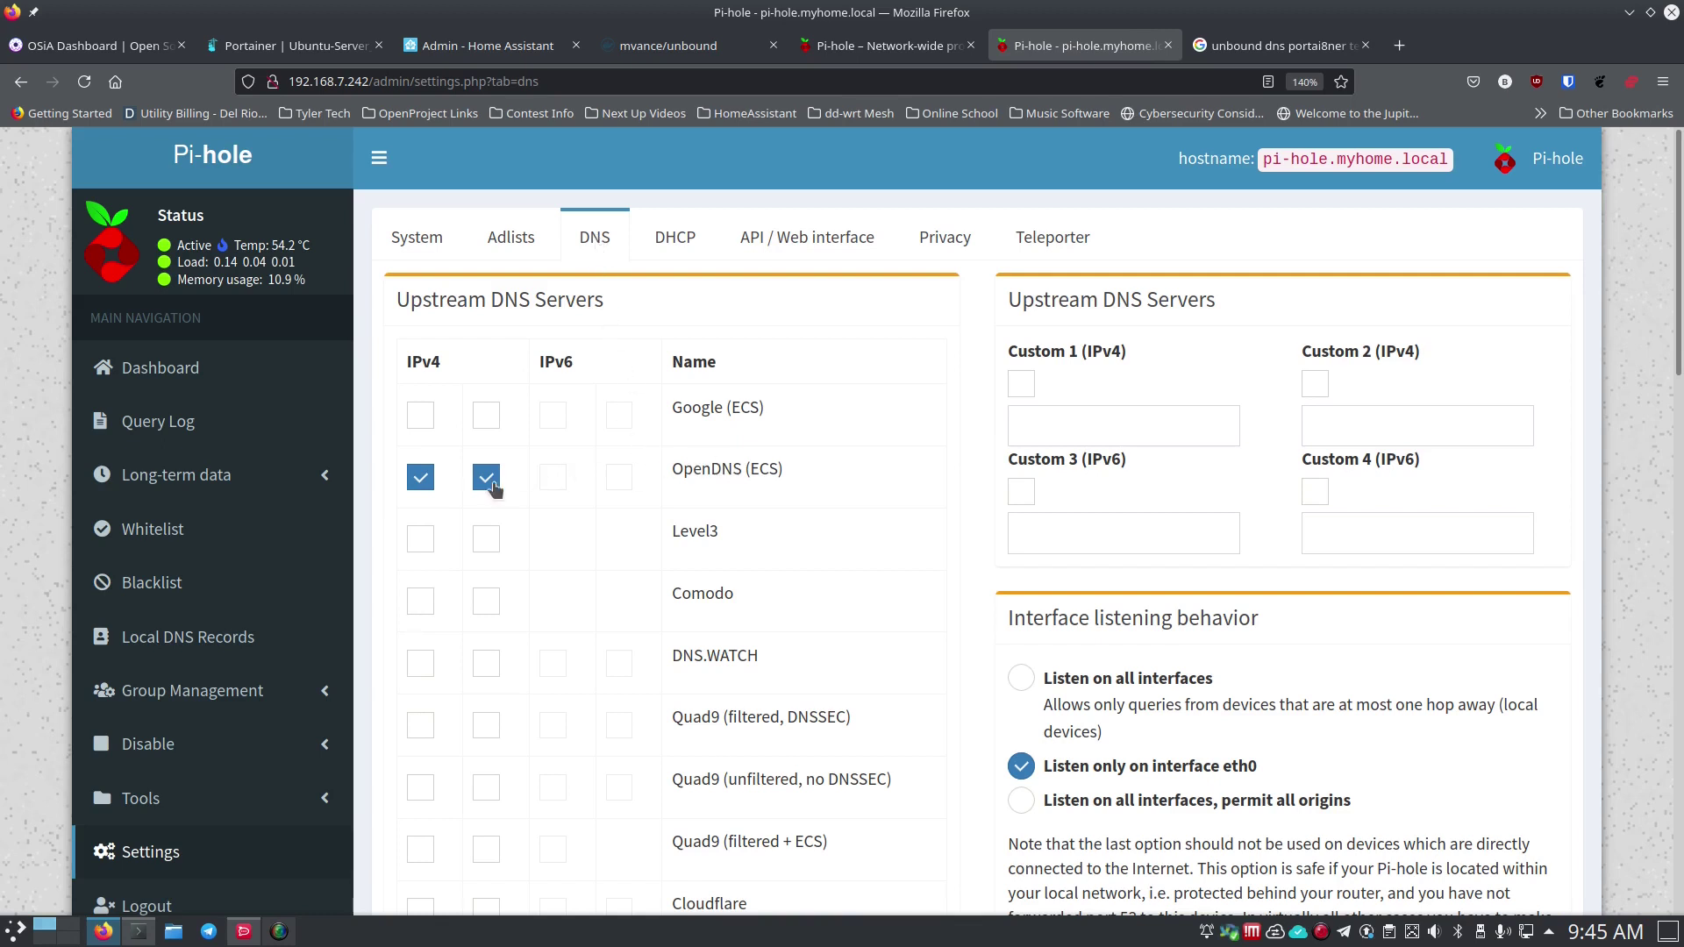
Replace both OpenDNS IPv4 upstream servers with Custom 1 (IPv4) set to 192.168.7.51#5335, and save the DNS settings.
{"action": "left_click", "coordinate": [421, 479]}
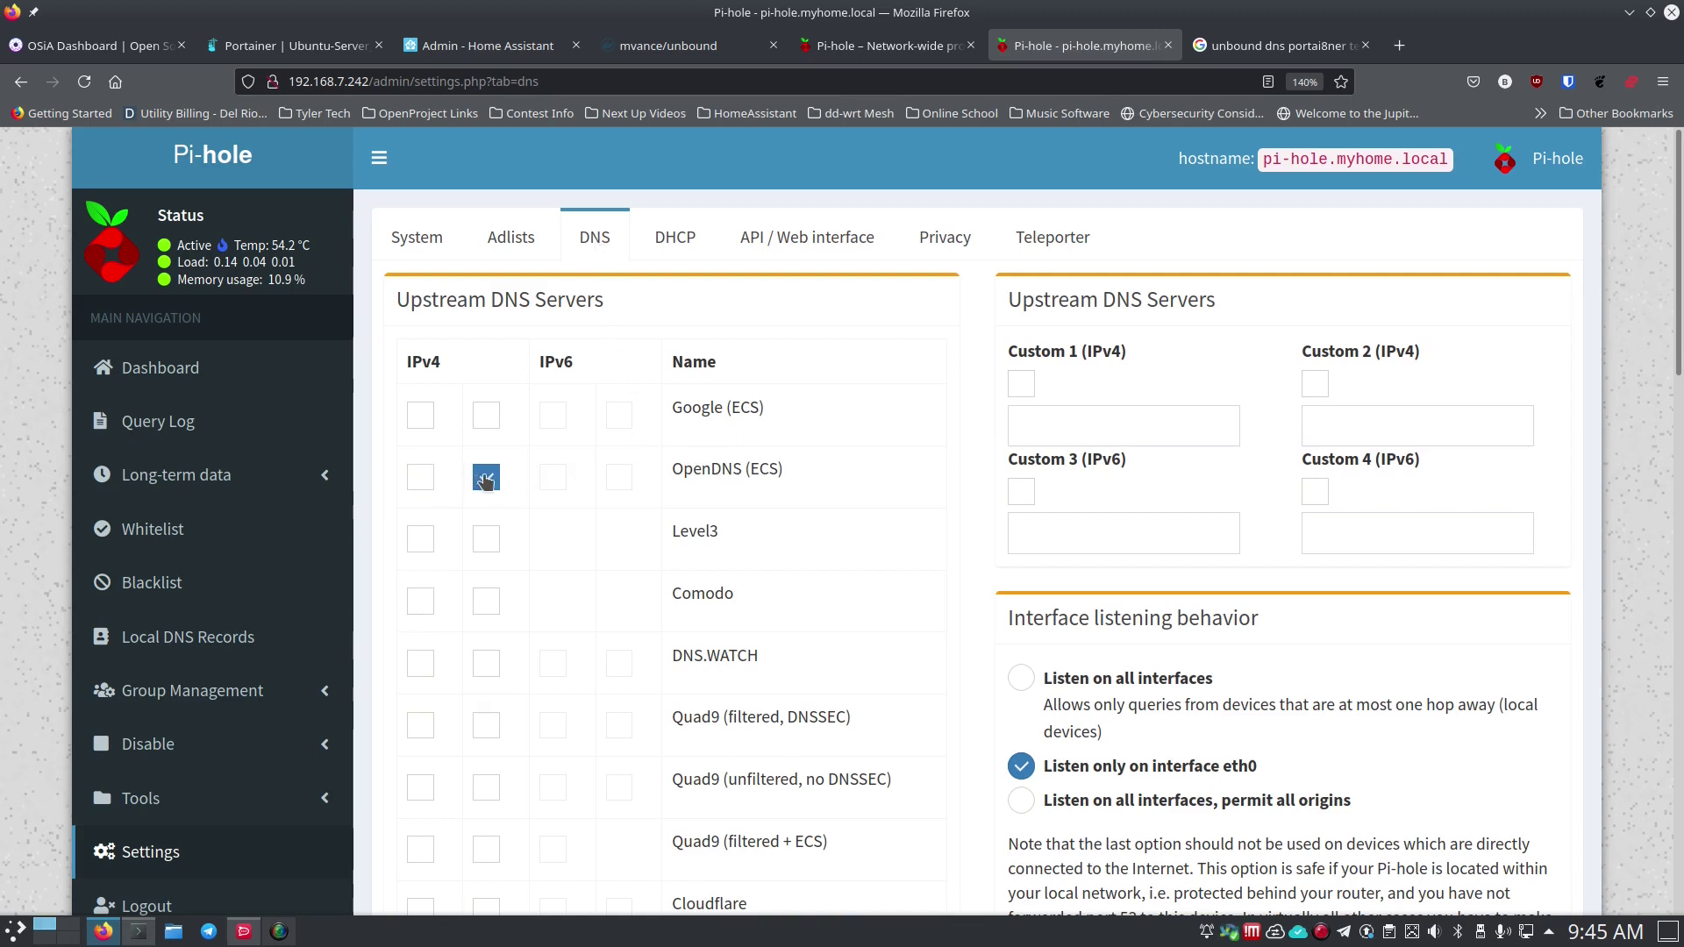
{"action": "left_click", "coordinate": [486, 477]}
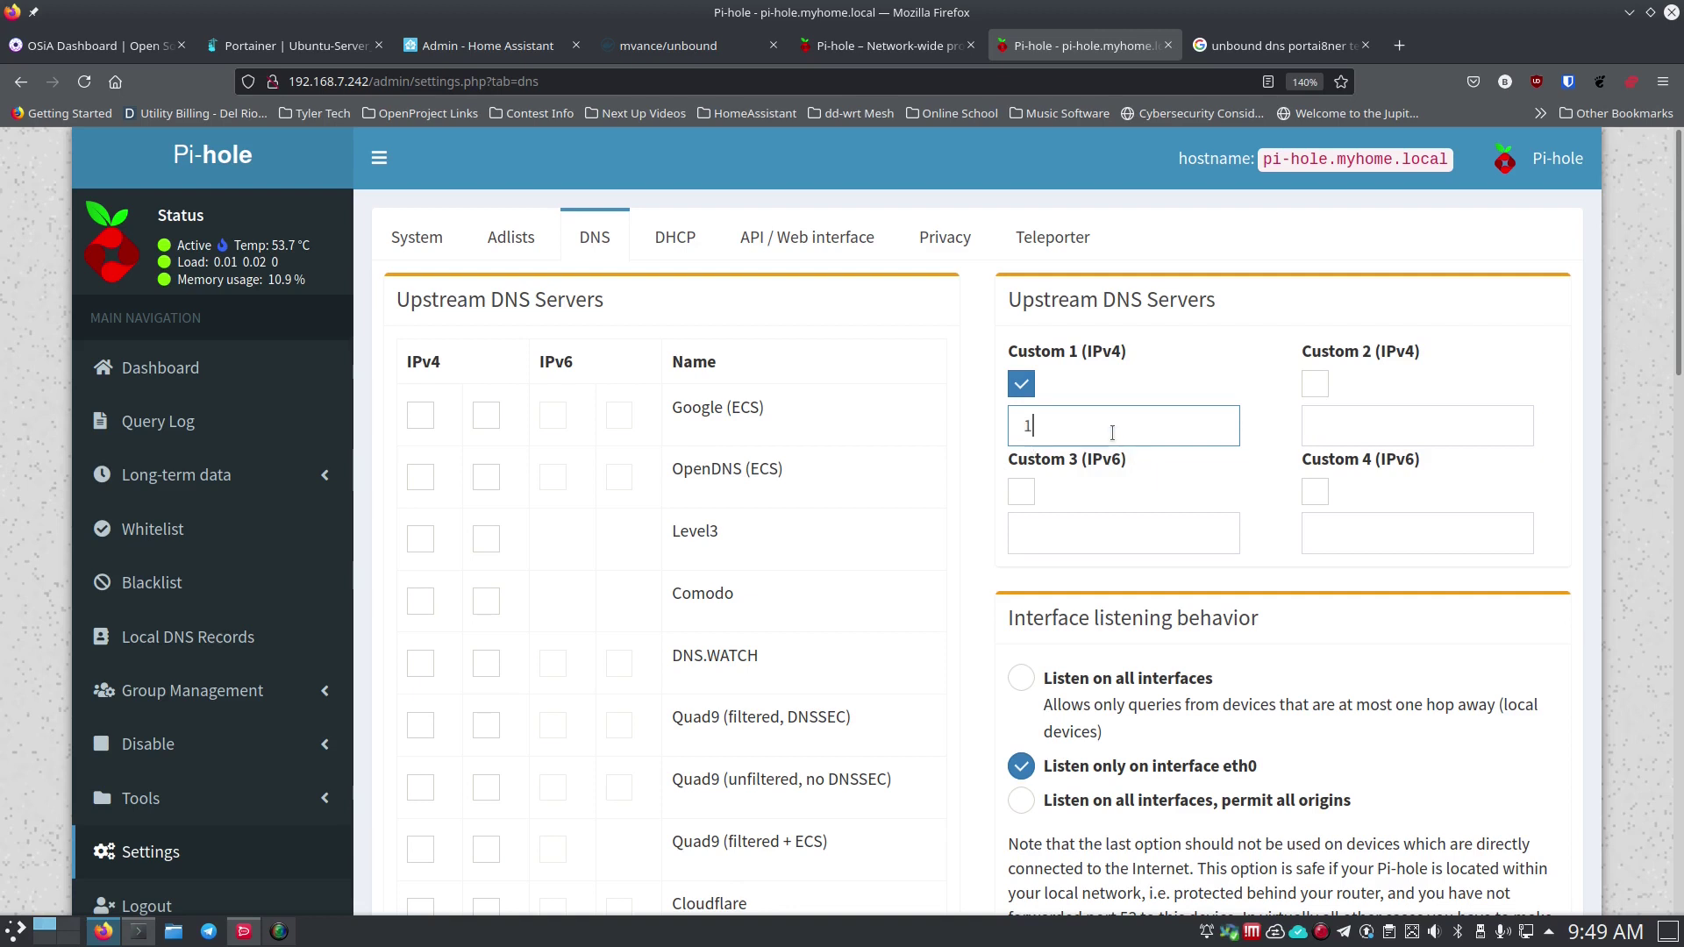
{"action": "type", "text": "92.168.7.51#5335"}
{"action": "scroll", "coordinate": [973, 557], "scroll_direction": "down", "scroll_amount": 20}
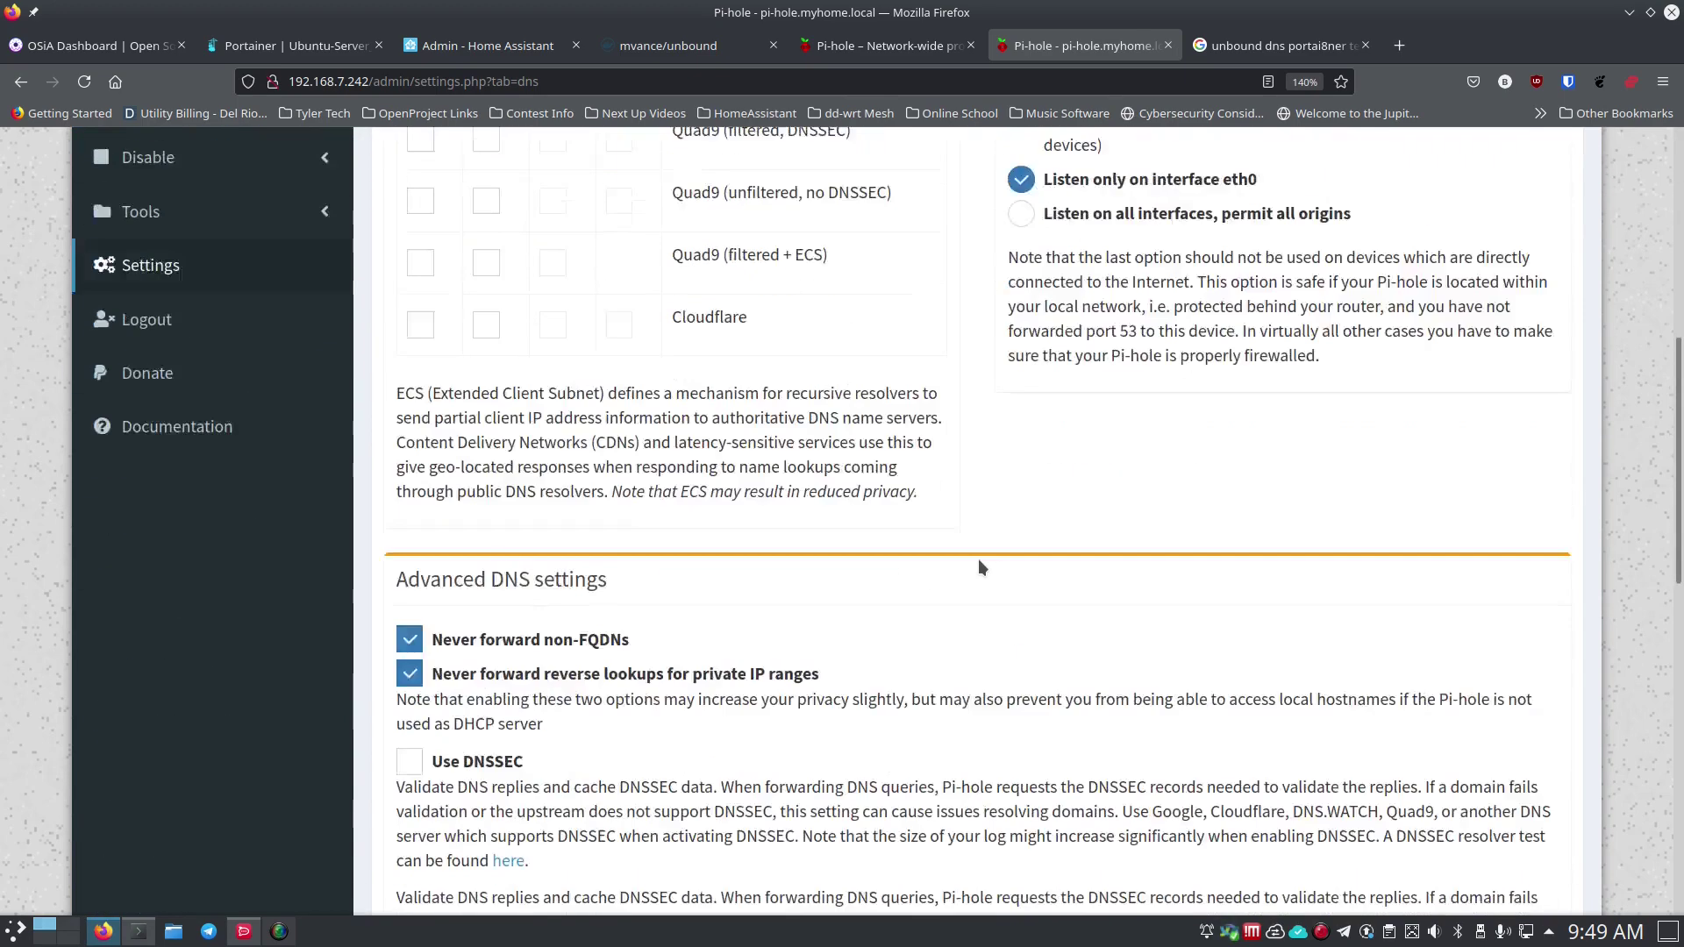
{"action": "left_click", "coordinate": [1540, 708]}
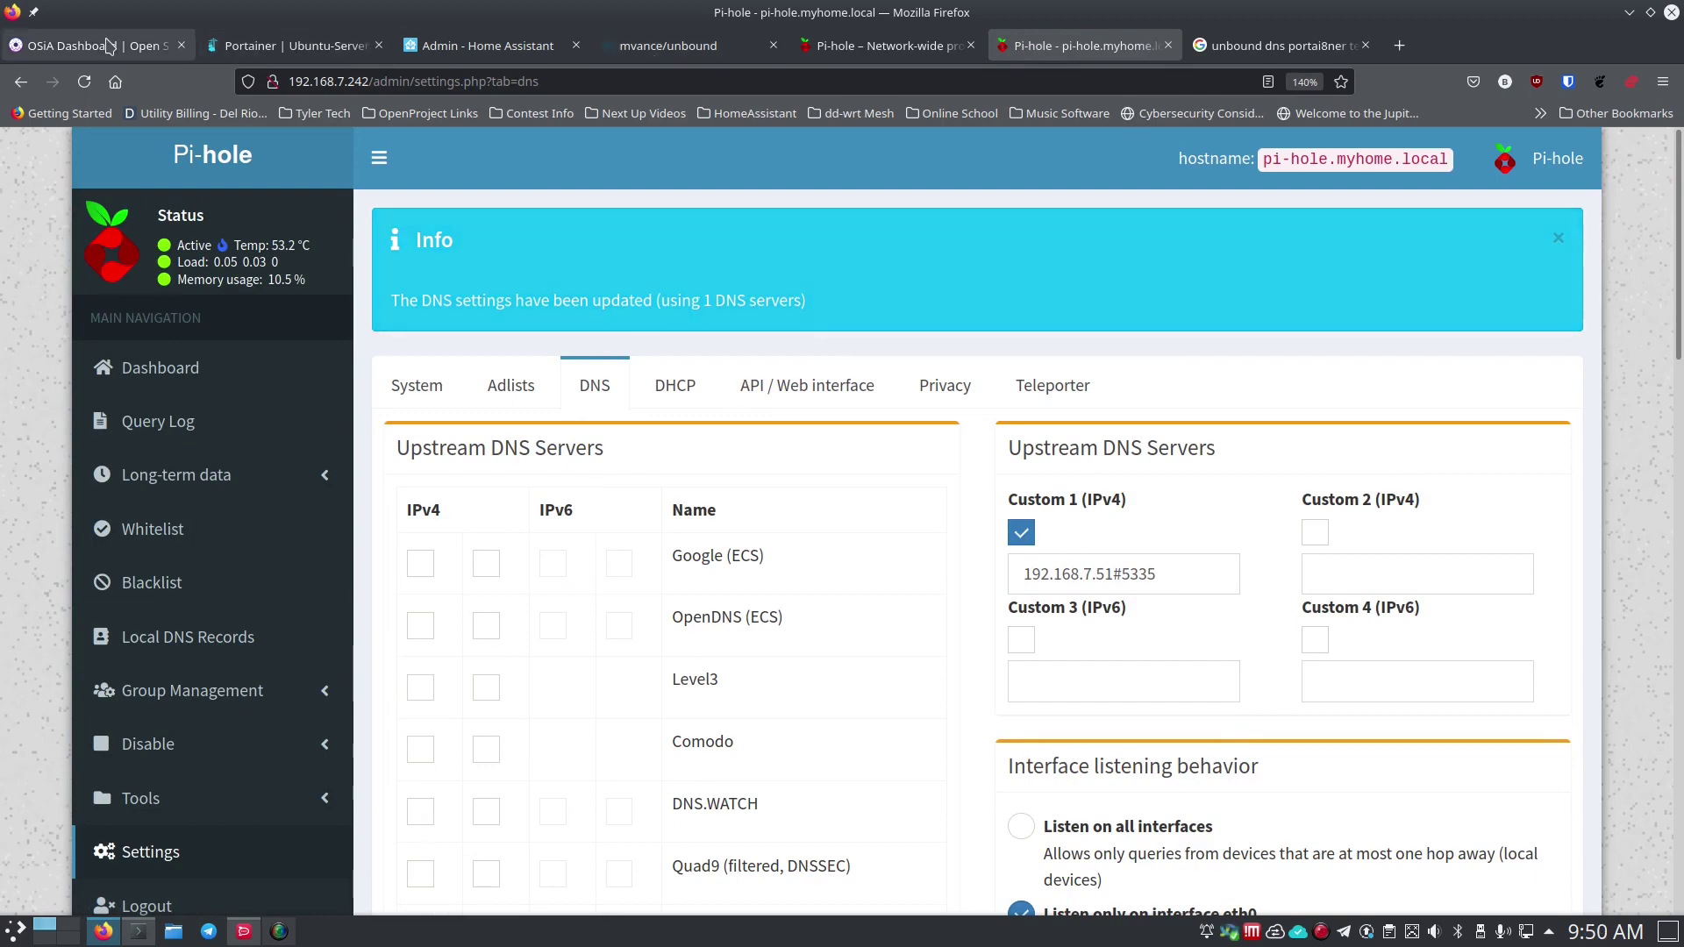
Open a new browser tab ready for entering a web address.
{"action": "left_click", "coordinate": [1400, 46]}
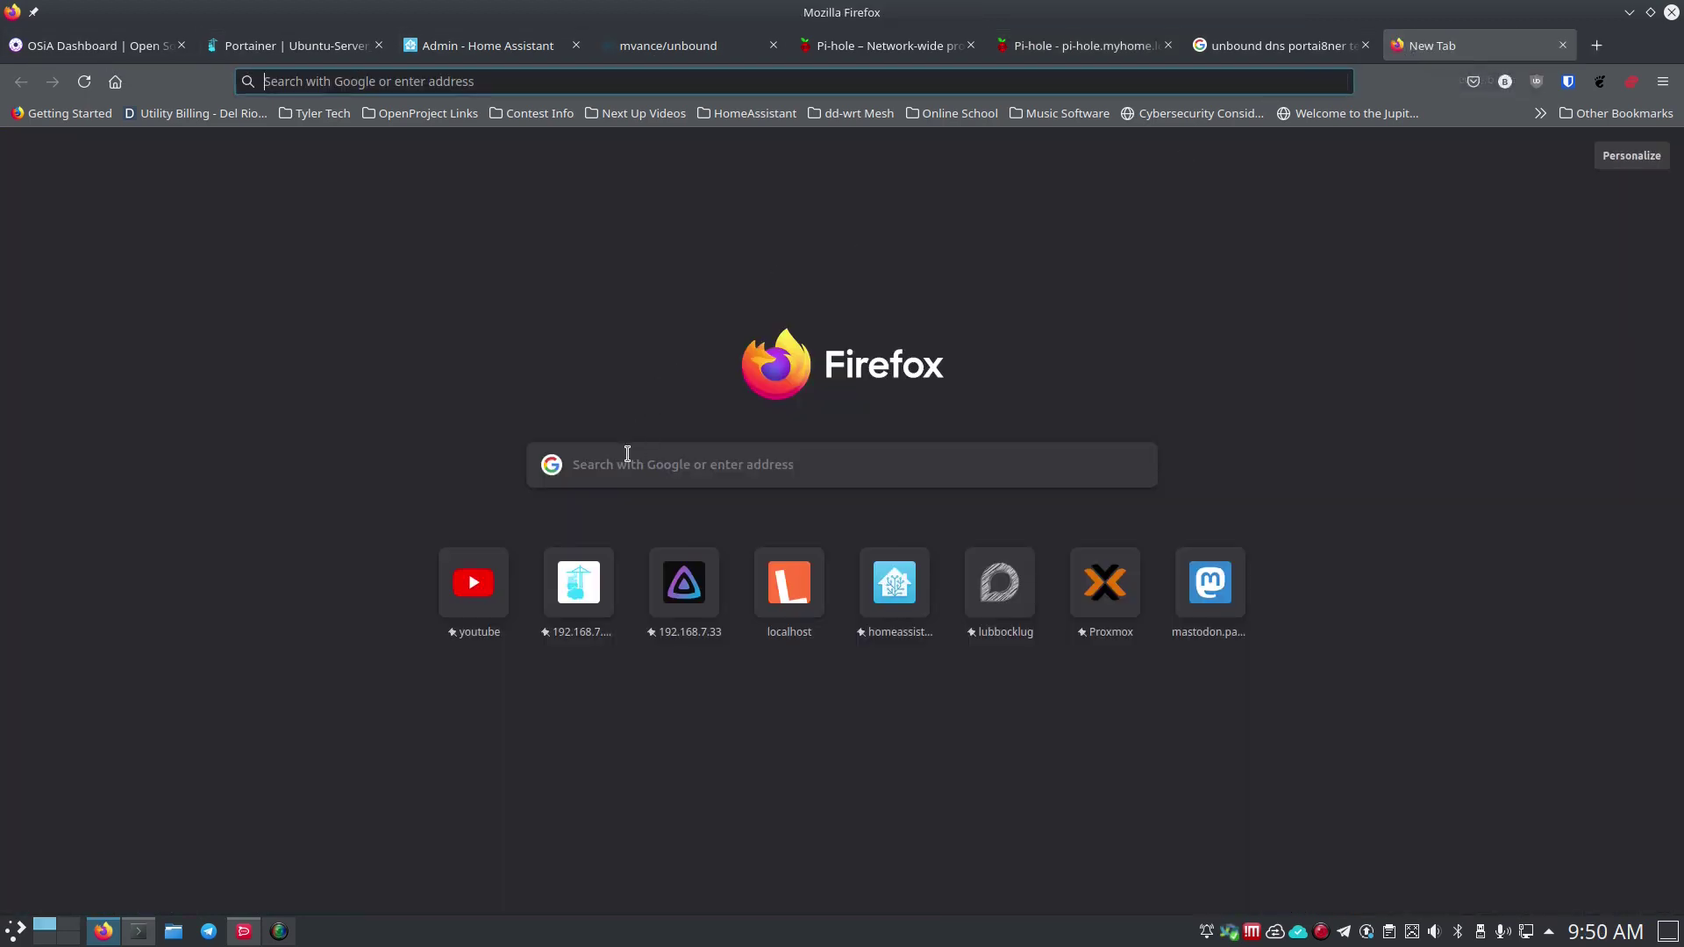
{"action": "left_click", "coordinate": [584, 79]}
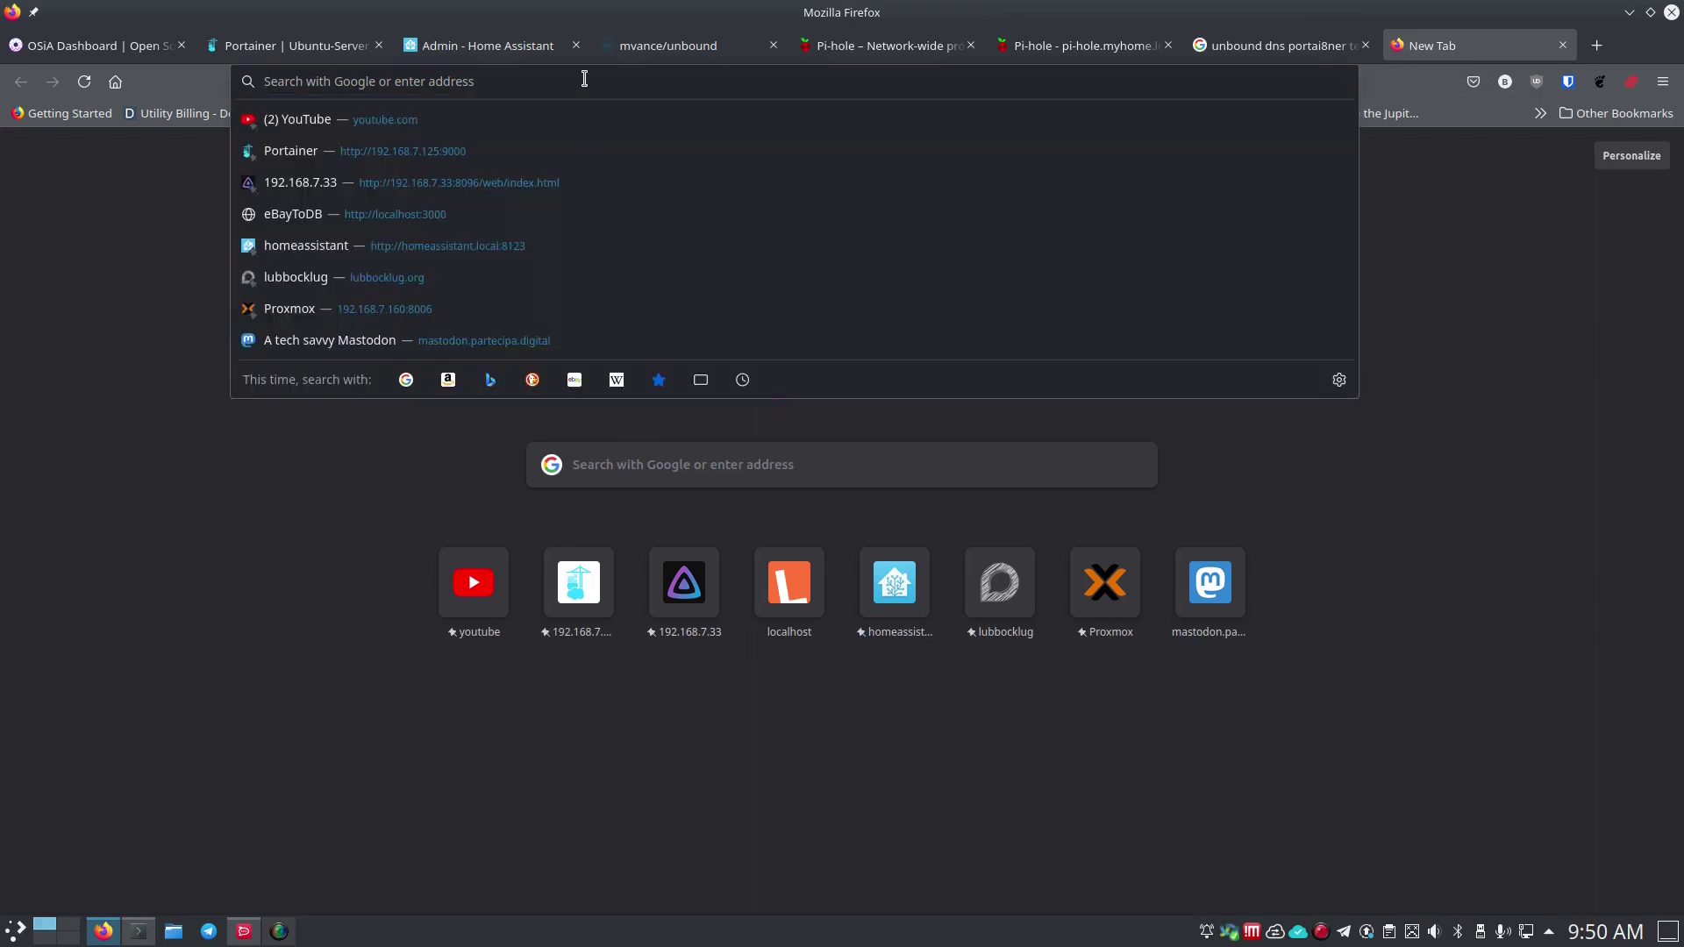
{"action": "type", "text": "Google.com"}
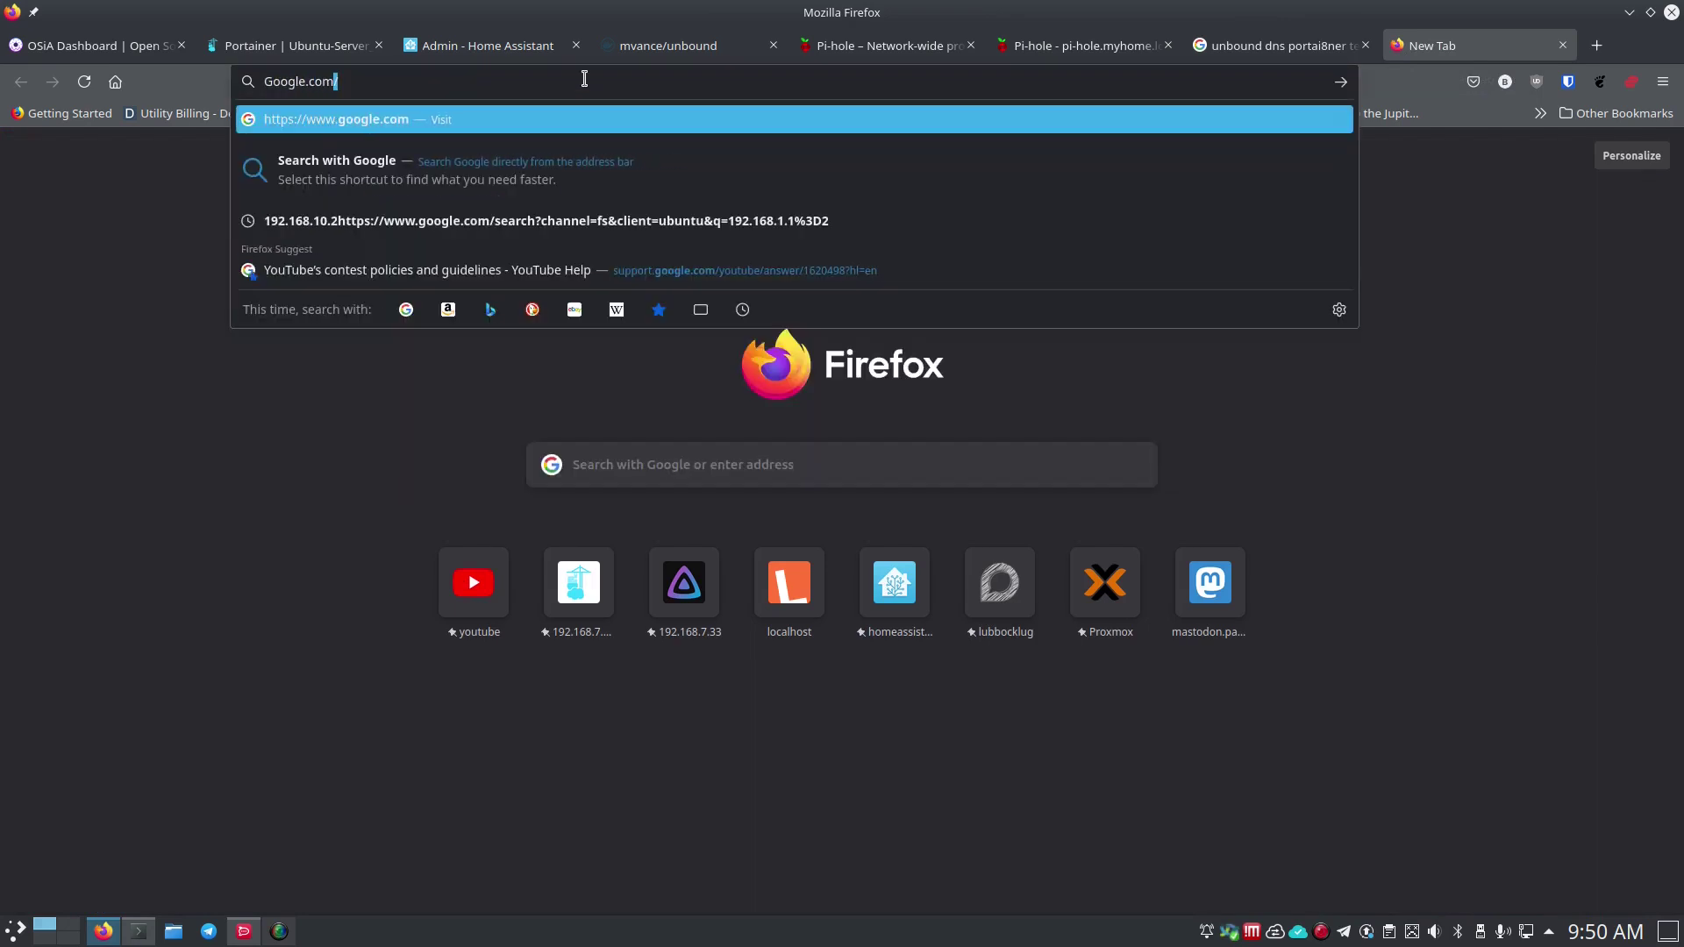
{"action": "key", "text": "BackSpace"}
{"action": "key", "text": "BackSpace"}
{"action": "key", "text": "BackSpace"}
{"action": "key", "text": "BackSpace"}
{"action": "key", "text": "BackSpace"}
{"action": "key", "text": "BackSpace"}
{"action": "key", "text": "BackSpace"}
{"action": "key", "text": "BackSpace"}
{"action": "key", "text": "BackSpace"}
{"action": "key", "text": "BackSpace"}
{"action": "key", "text": "BackSpace"}
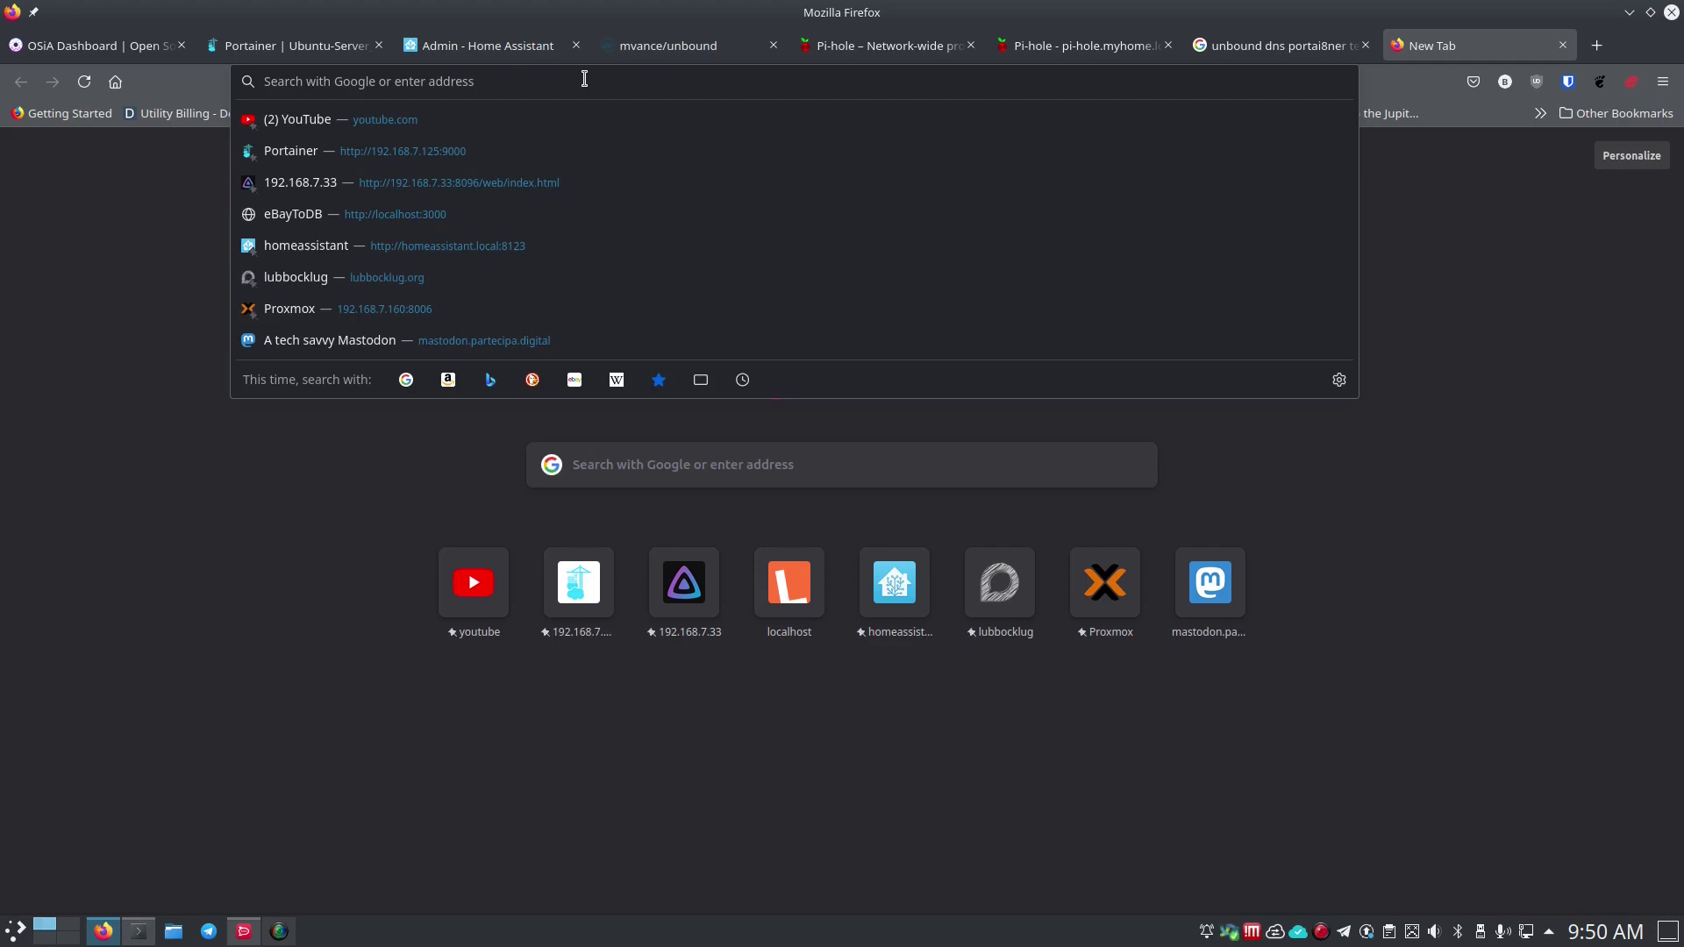
Load hackaday.com in the new tab to test name resolution through Pi-hole and unbound.
{"action": "type", "text": "hackaday.co"}
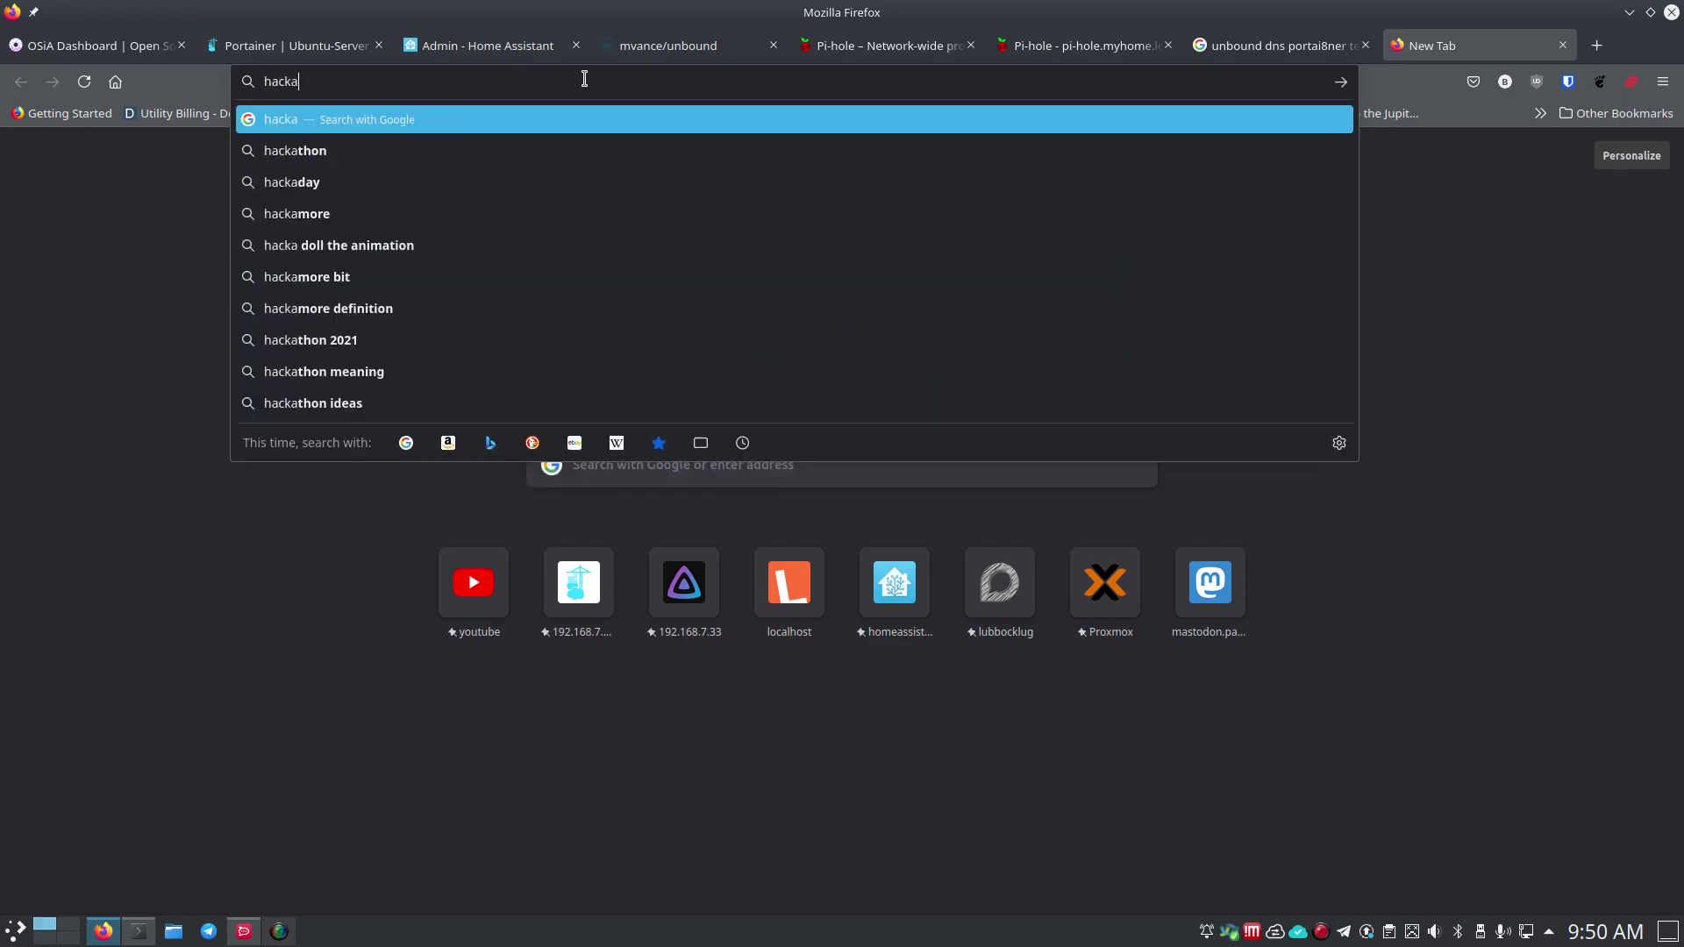
{"action": "type", "text": "m"}
{"action": "key", "text": "Return"}
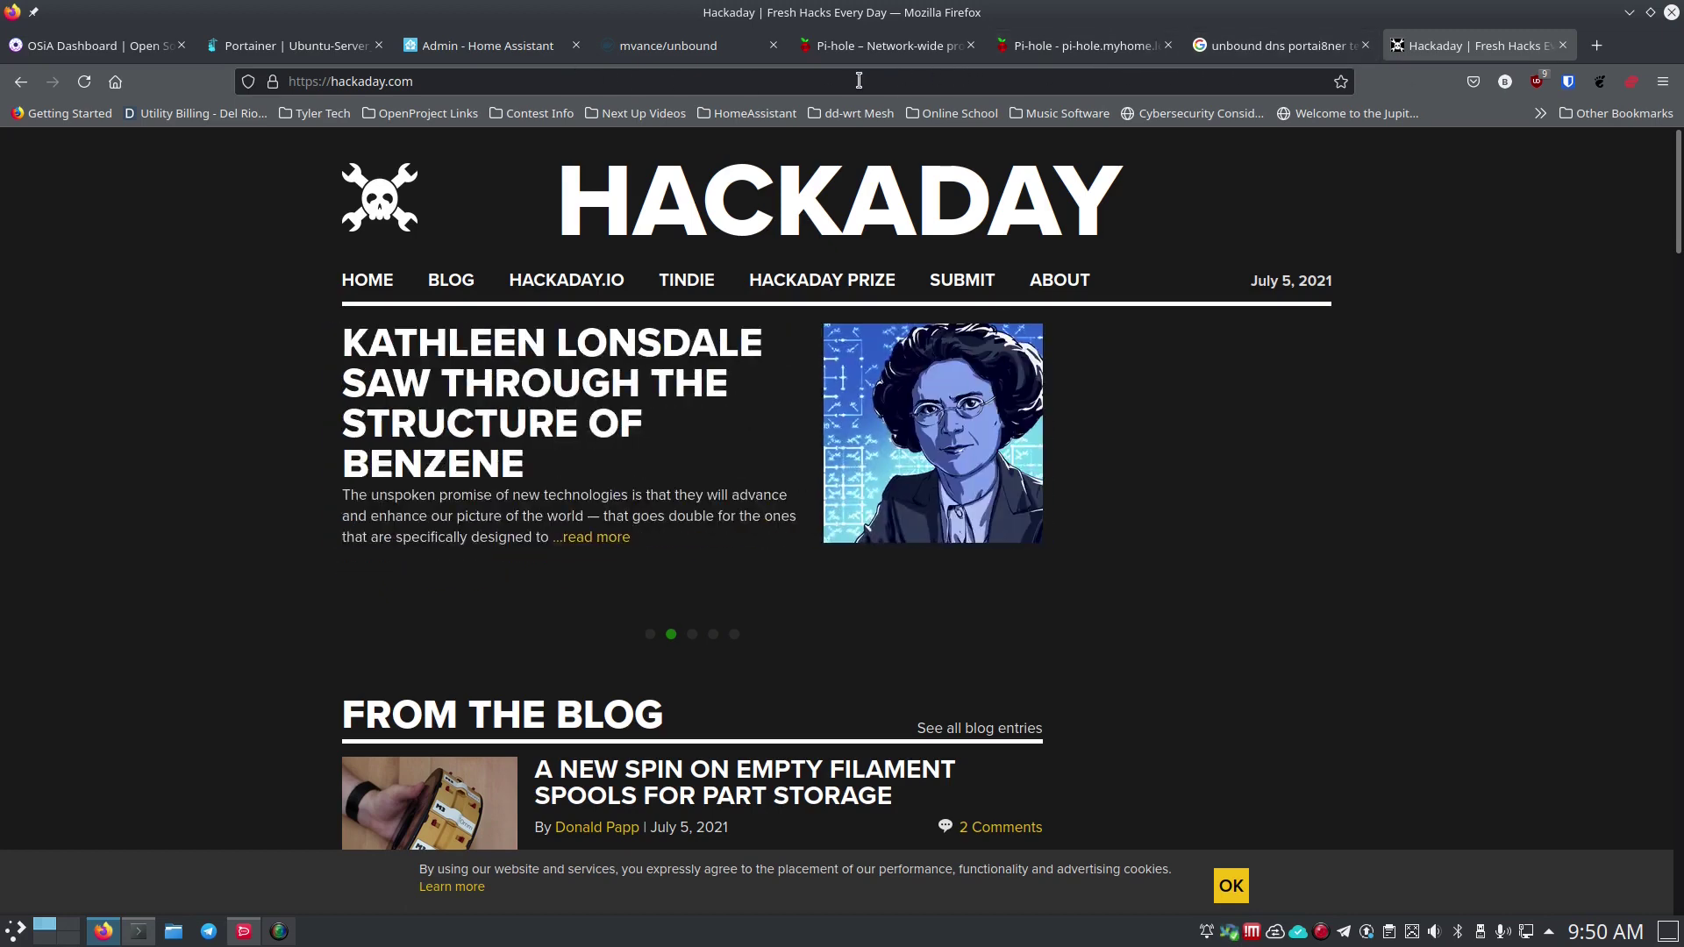
Load msn.com in the same tab as a second test of name resolution.
{"action": "left_click", "coordinate": [826, 85]}
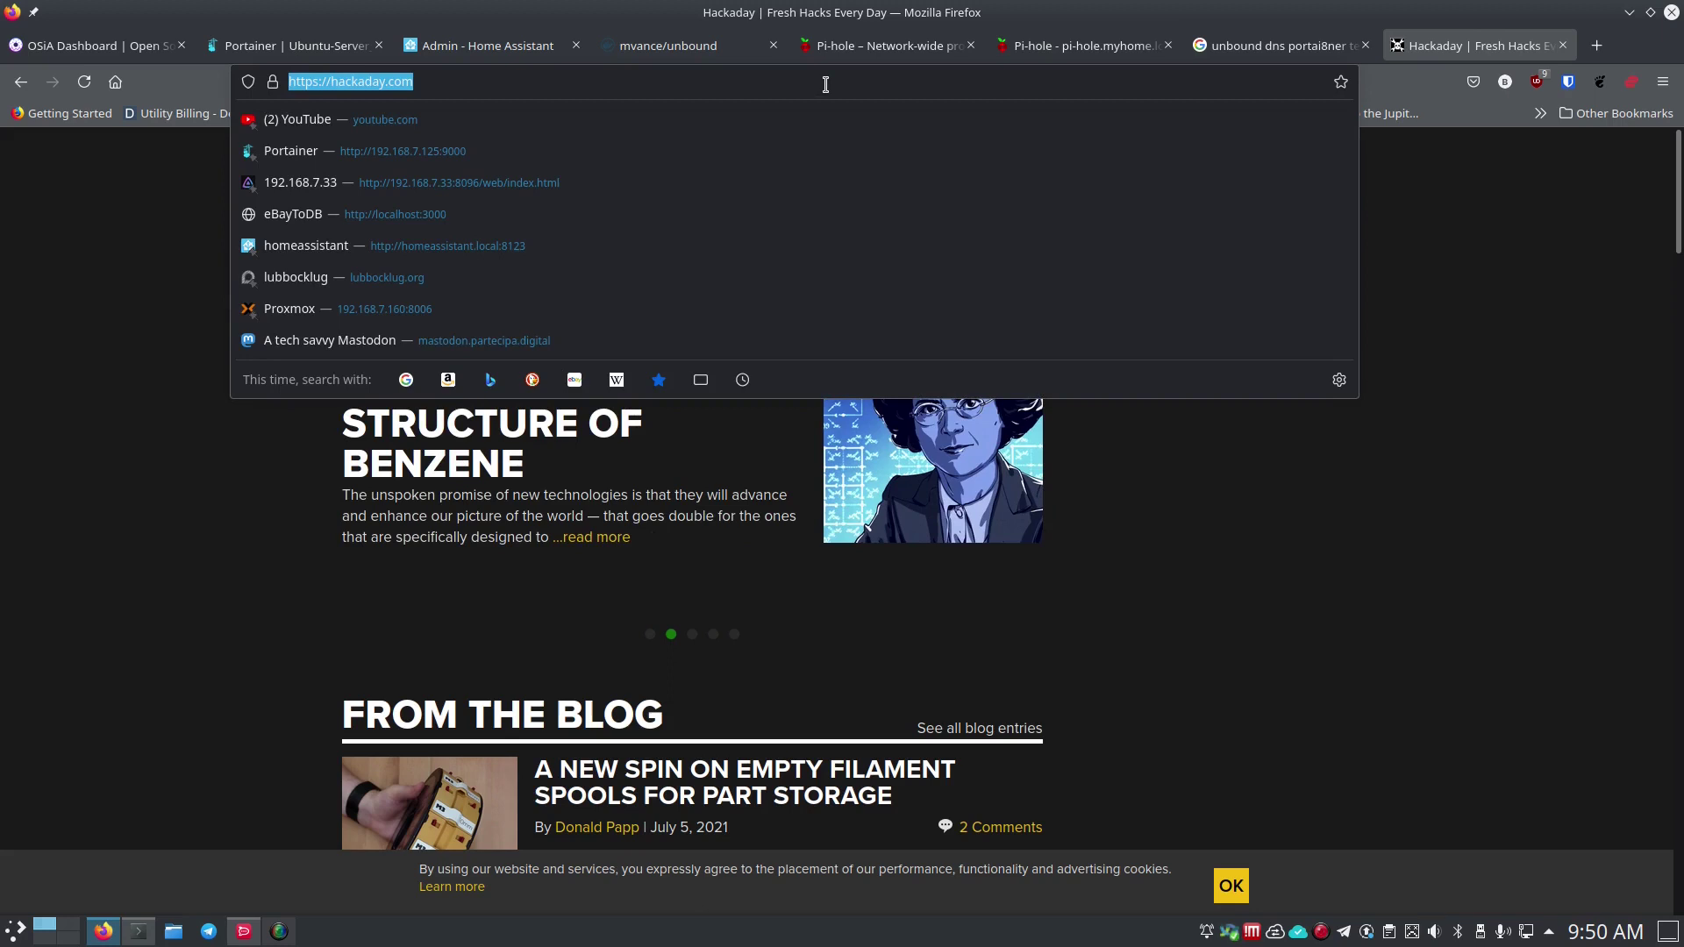
{"action": "key", "text": "BackSpace"}
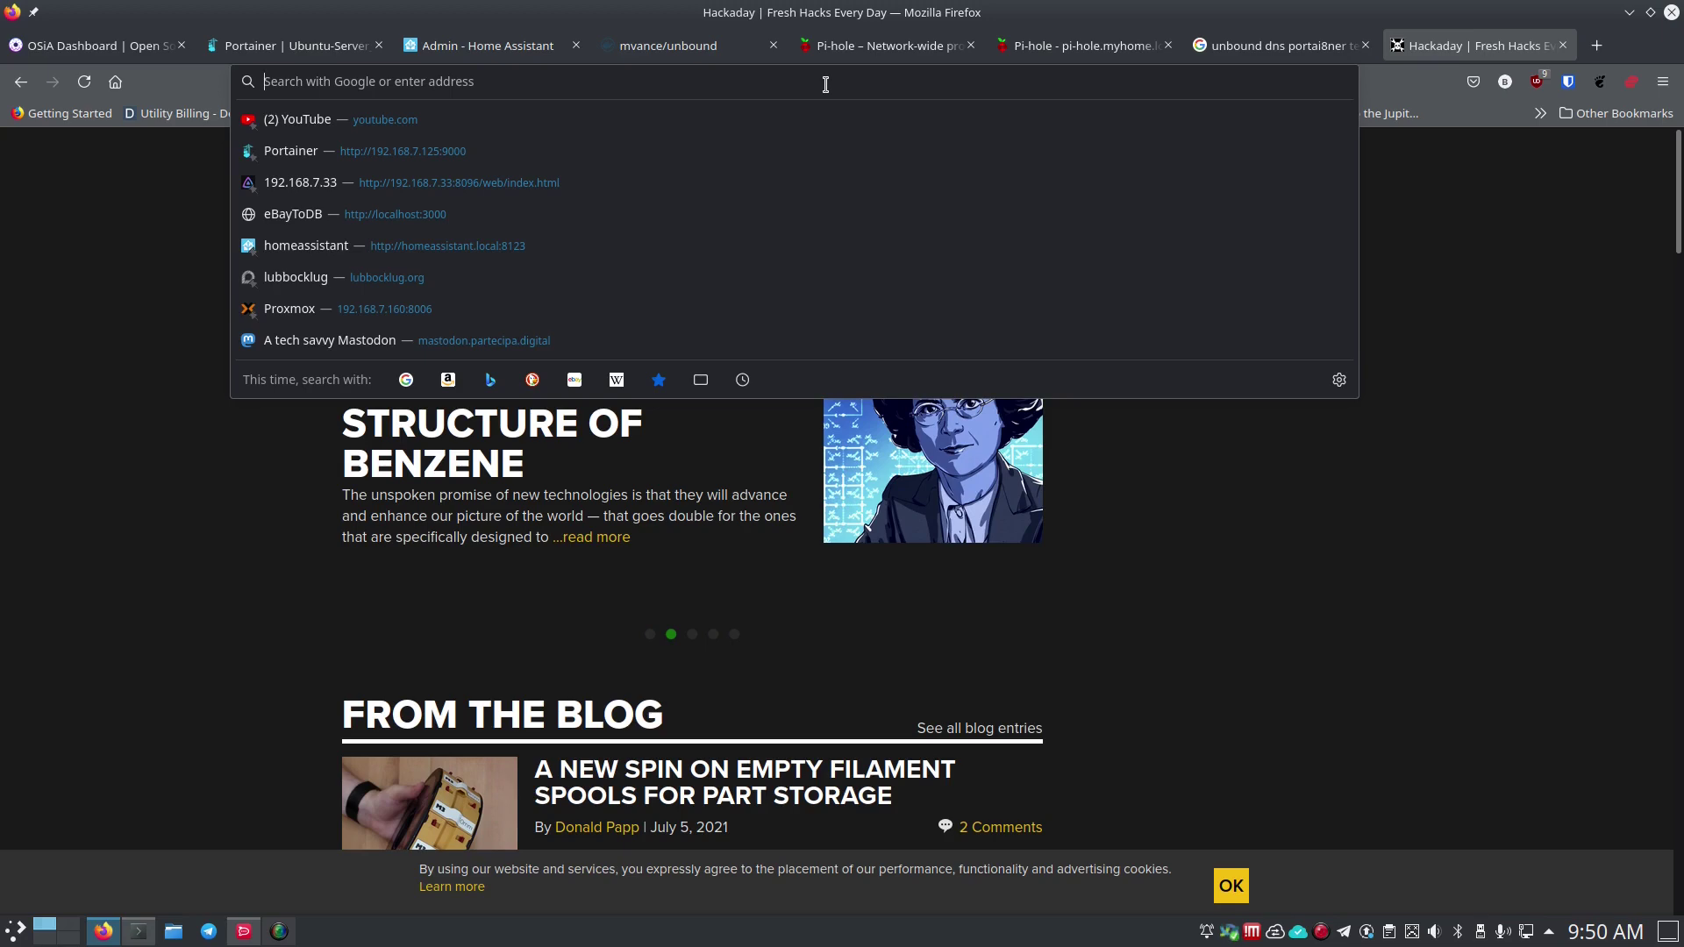
{"action": "type", "text": "msn.com"}
{"action": "key", "text": "Return"}
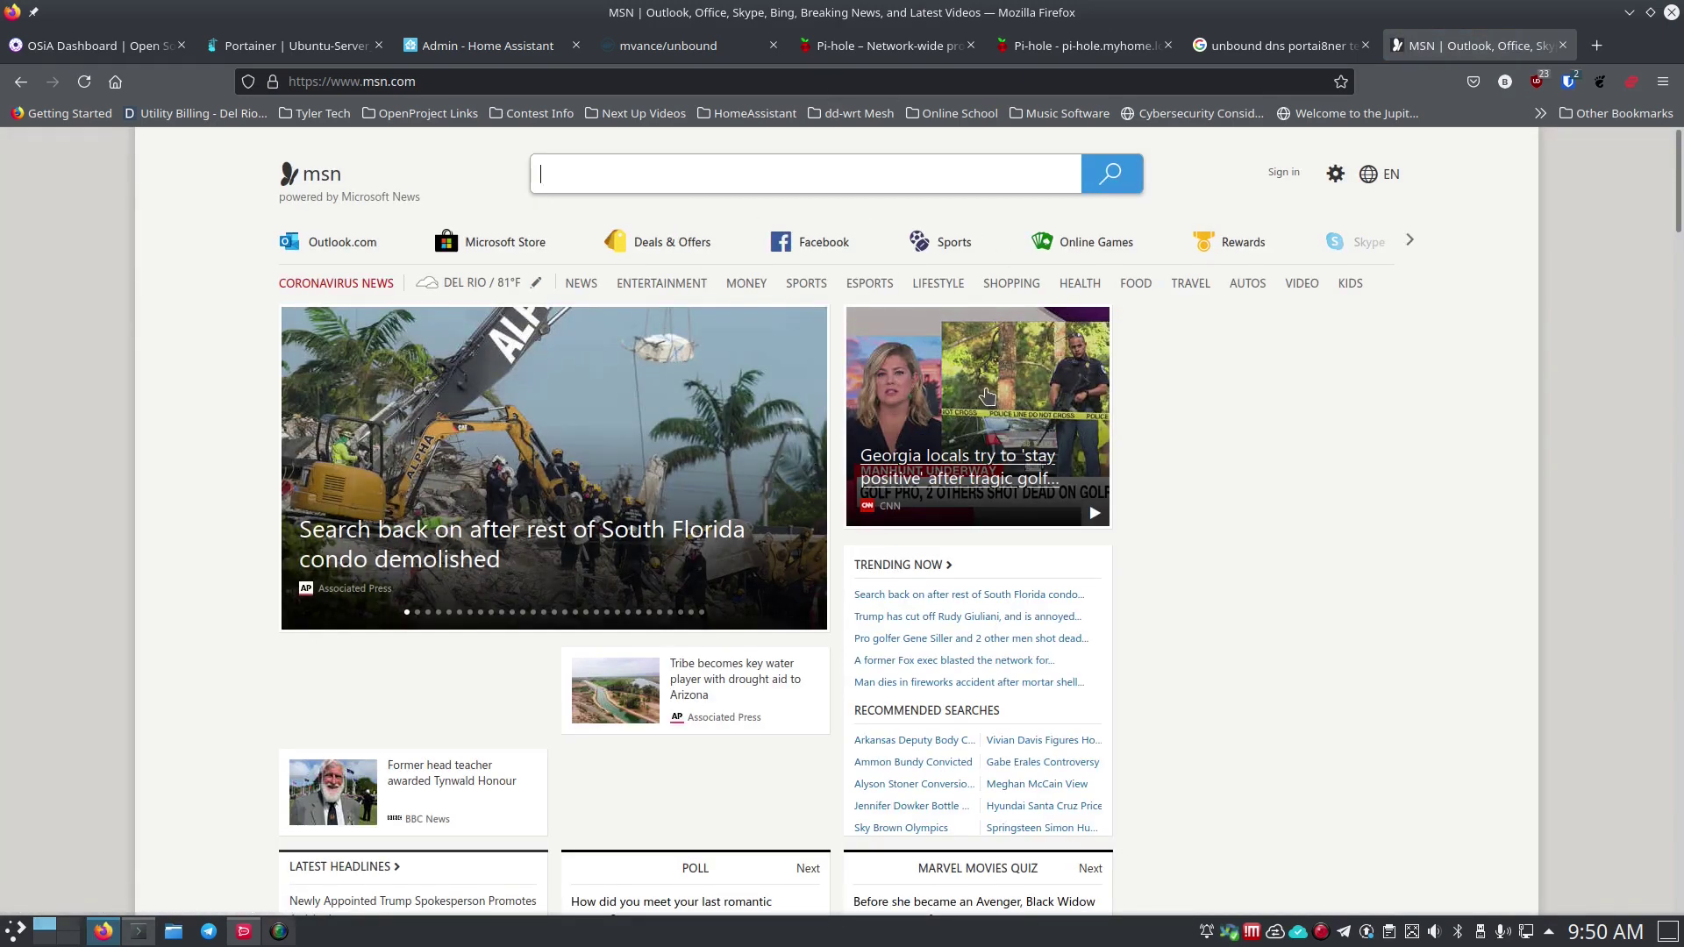
Look through the msn.com page, and load yahoo.com in the same tab as a third test of name resolution.
{"action": "scroll", "coordinate": [903, 621], "scroll_direction": "down", "scroll_amount": 5}
{"action": "scroll", "coordinate": [907, 619], "scroll_direction": "up", "scroll_amount": 5}
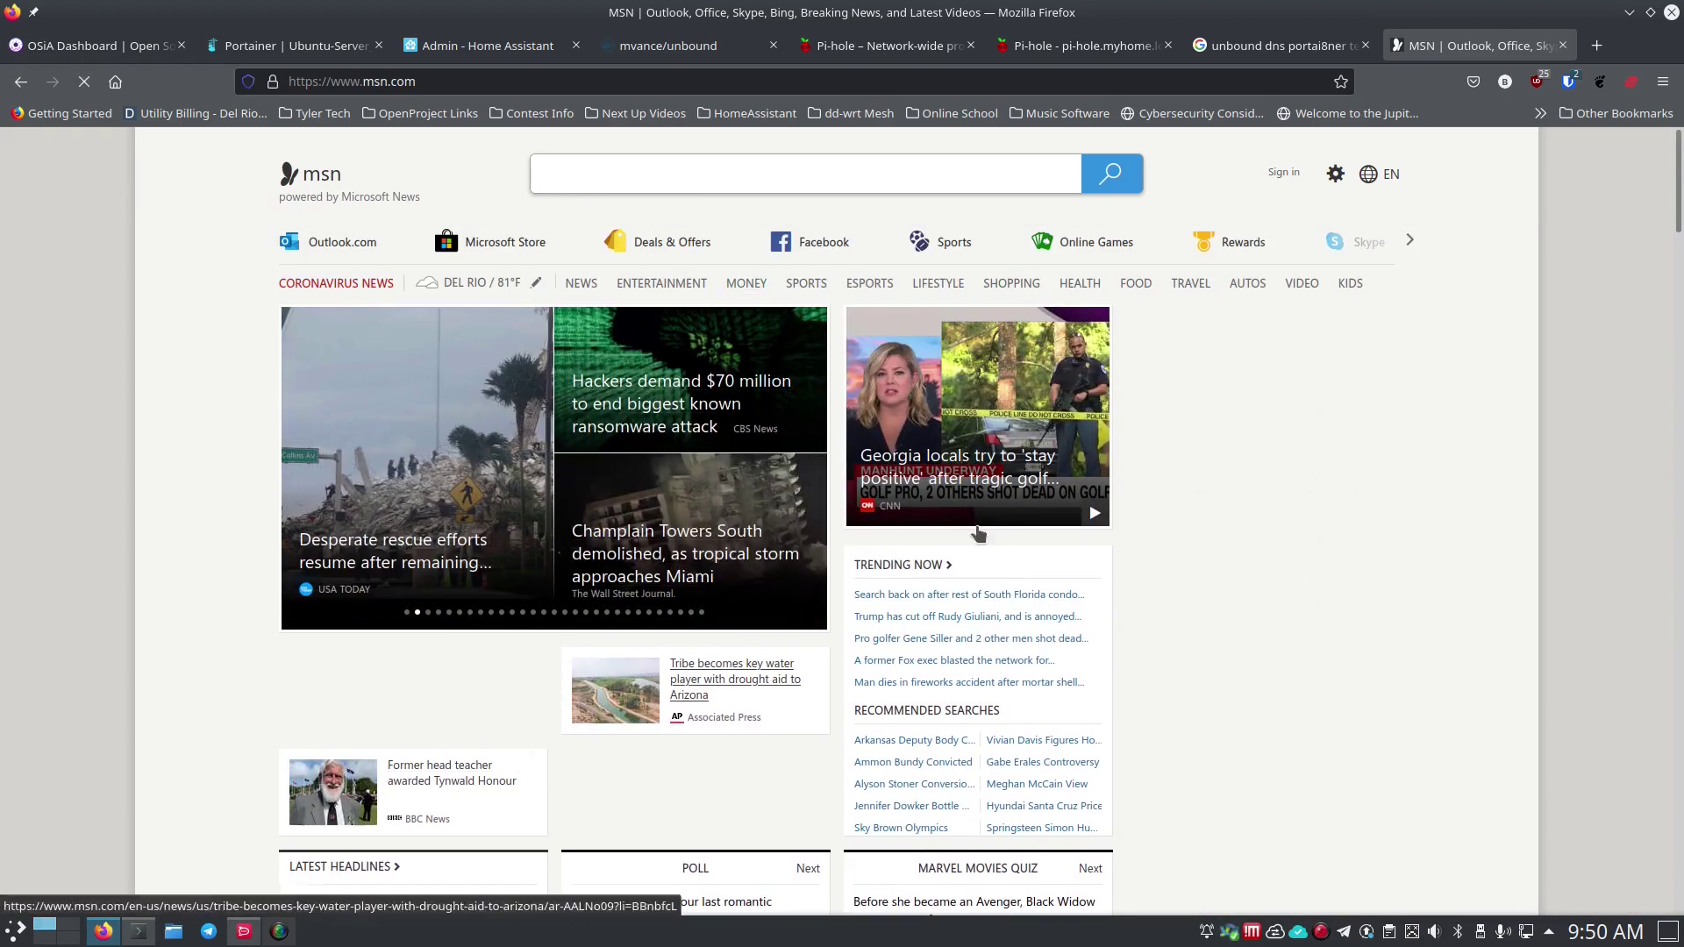
{"action": "scroll", "coordinate": [1315, 574], "scroll_direction": "down", "scroll_amount": 10}
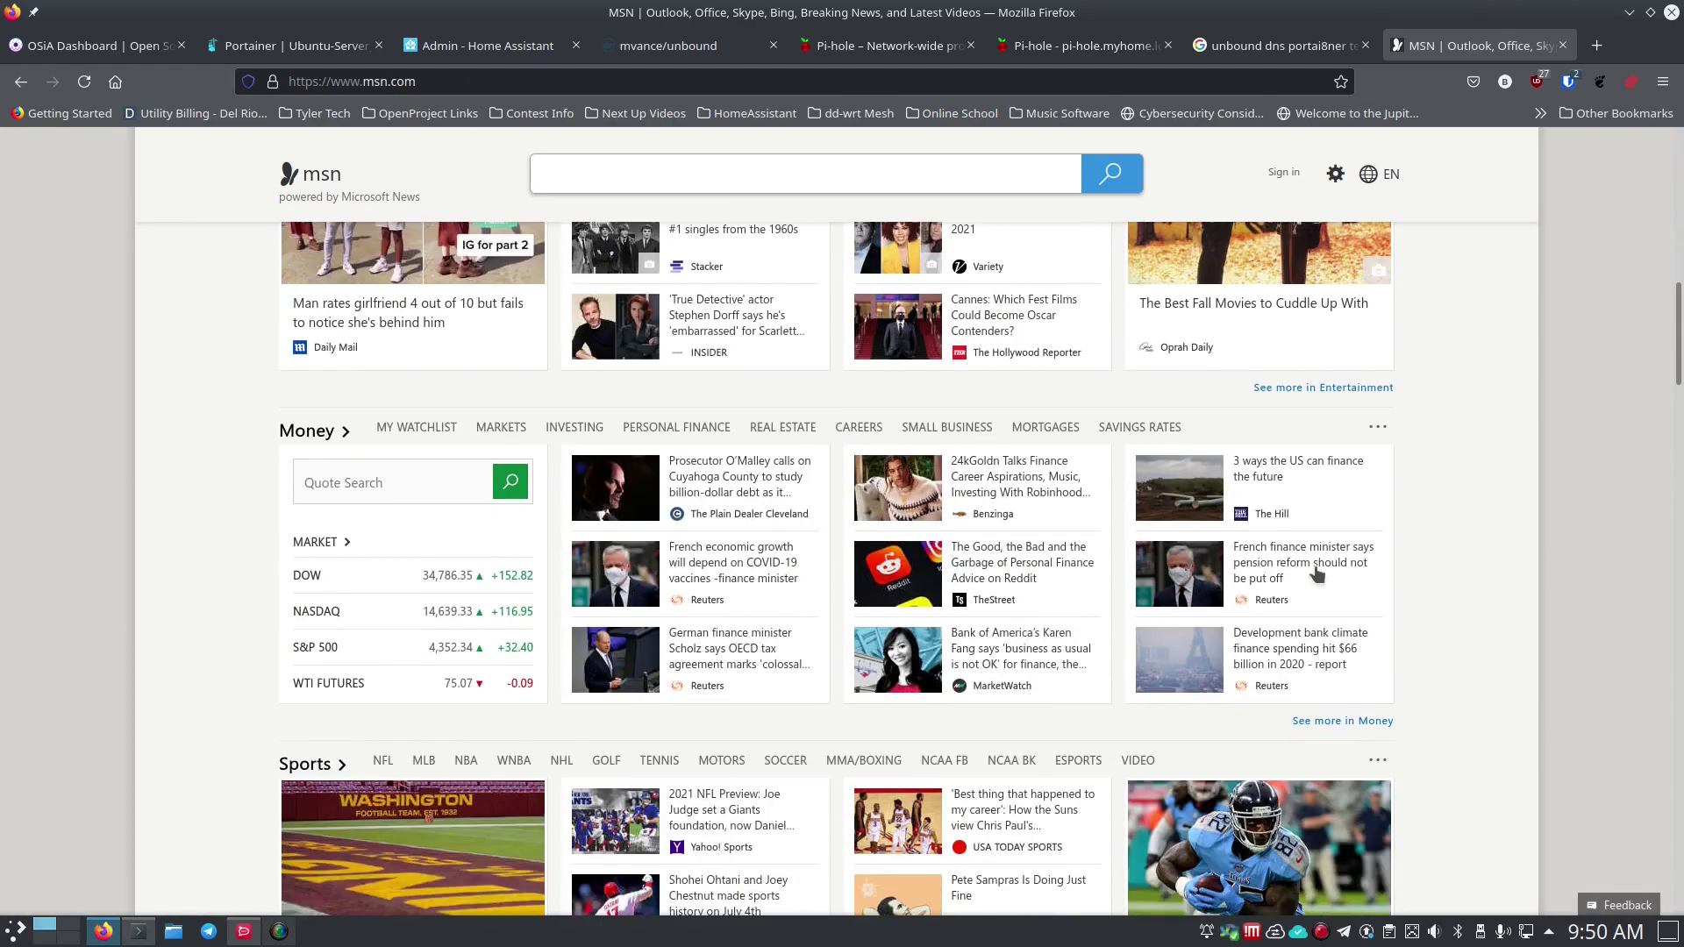
{"action": "scroll", "coordinate": [1318, 575], "scroll_direction": "up", "scroll_amount": 7}
{"action": "scroll", "coordinate": [1315, 575], "scroll_direction": "up", "scroll_amount": 3}
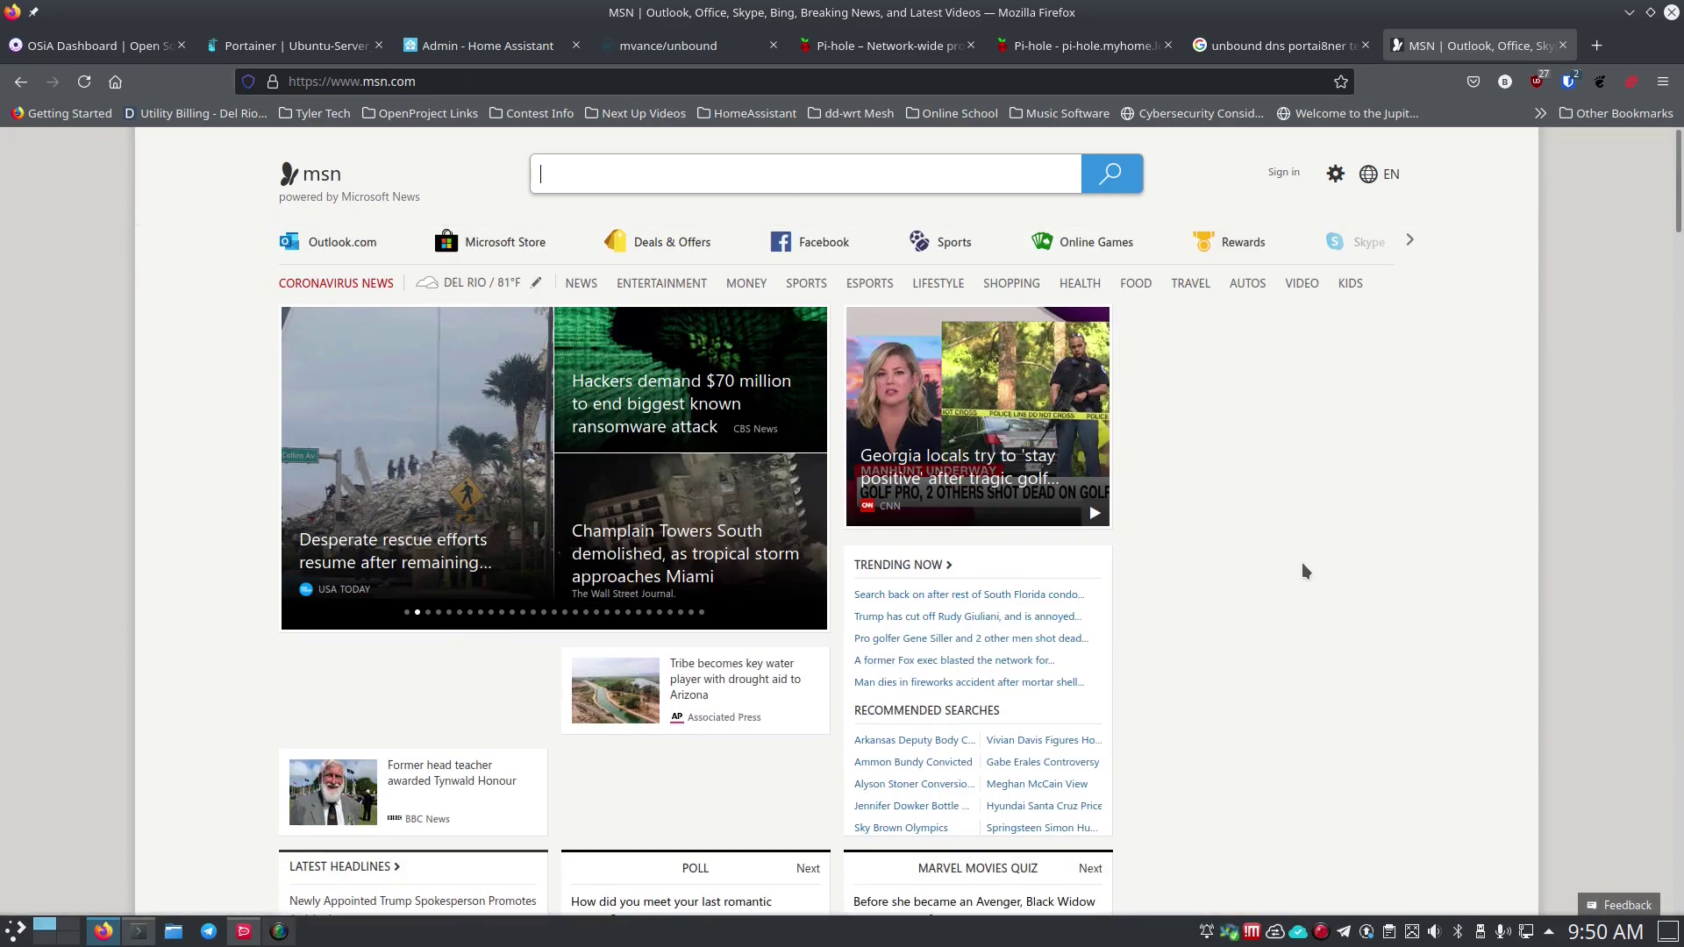
{"action": "left_click", "coordinate": [574, 81]}
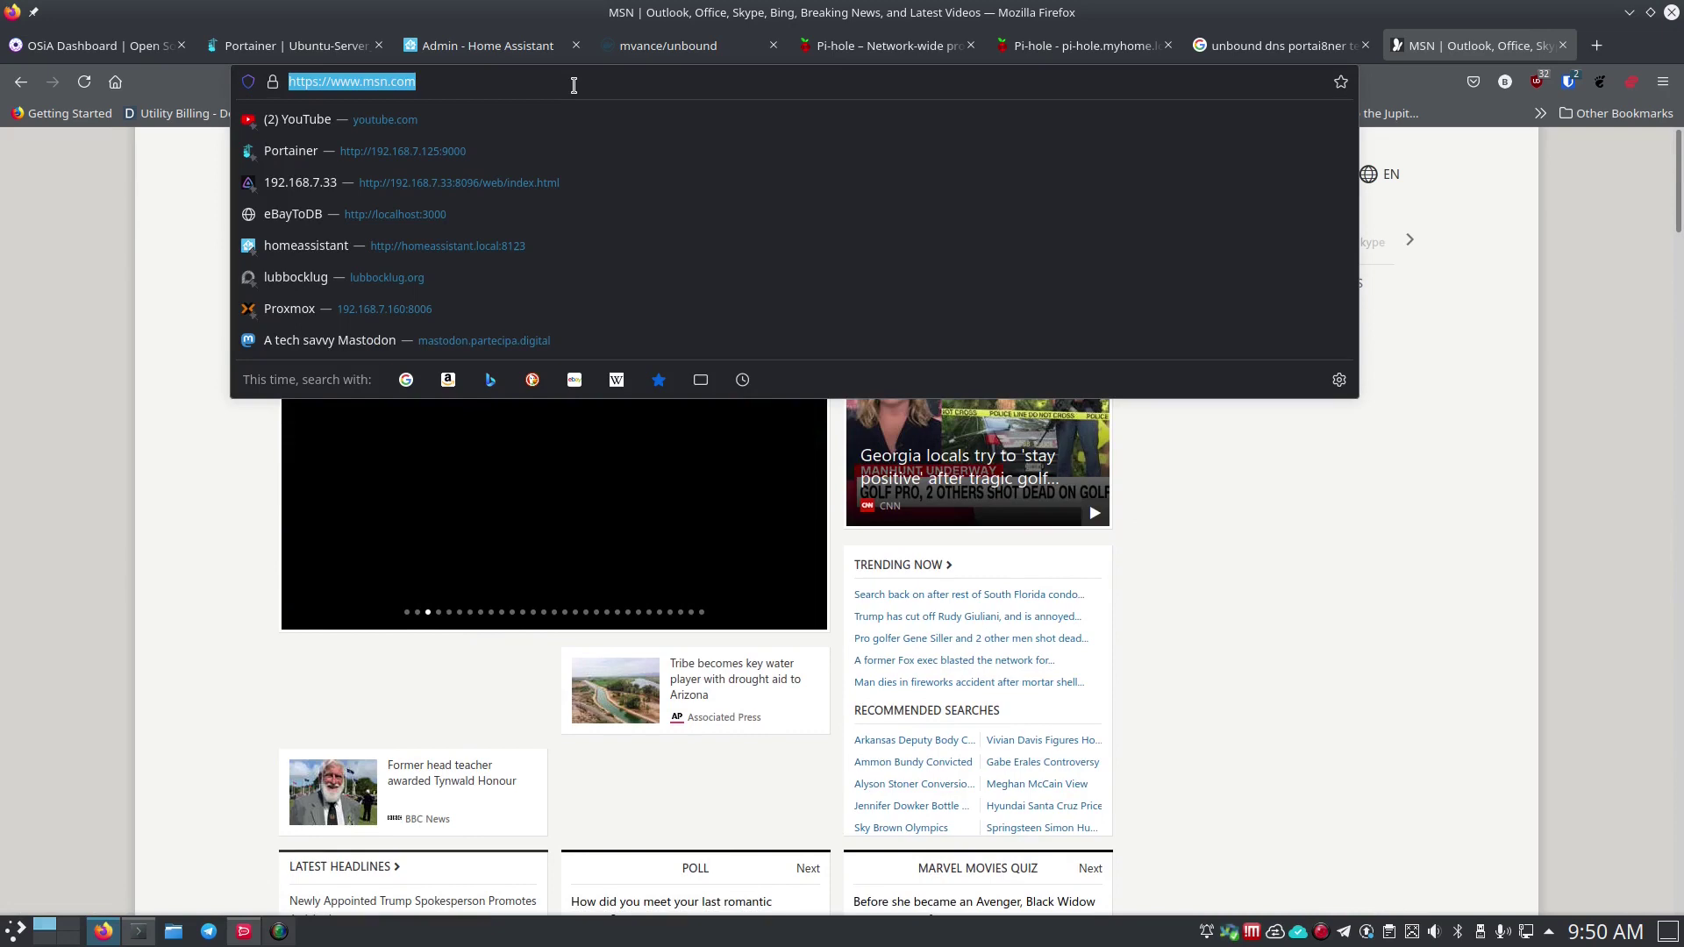
{"action": "type", "text": "yahoo.com"}
{"action": "key", "text": "Return"}
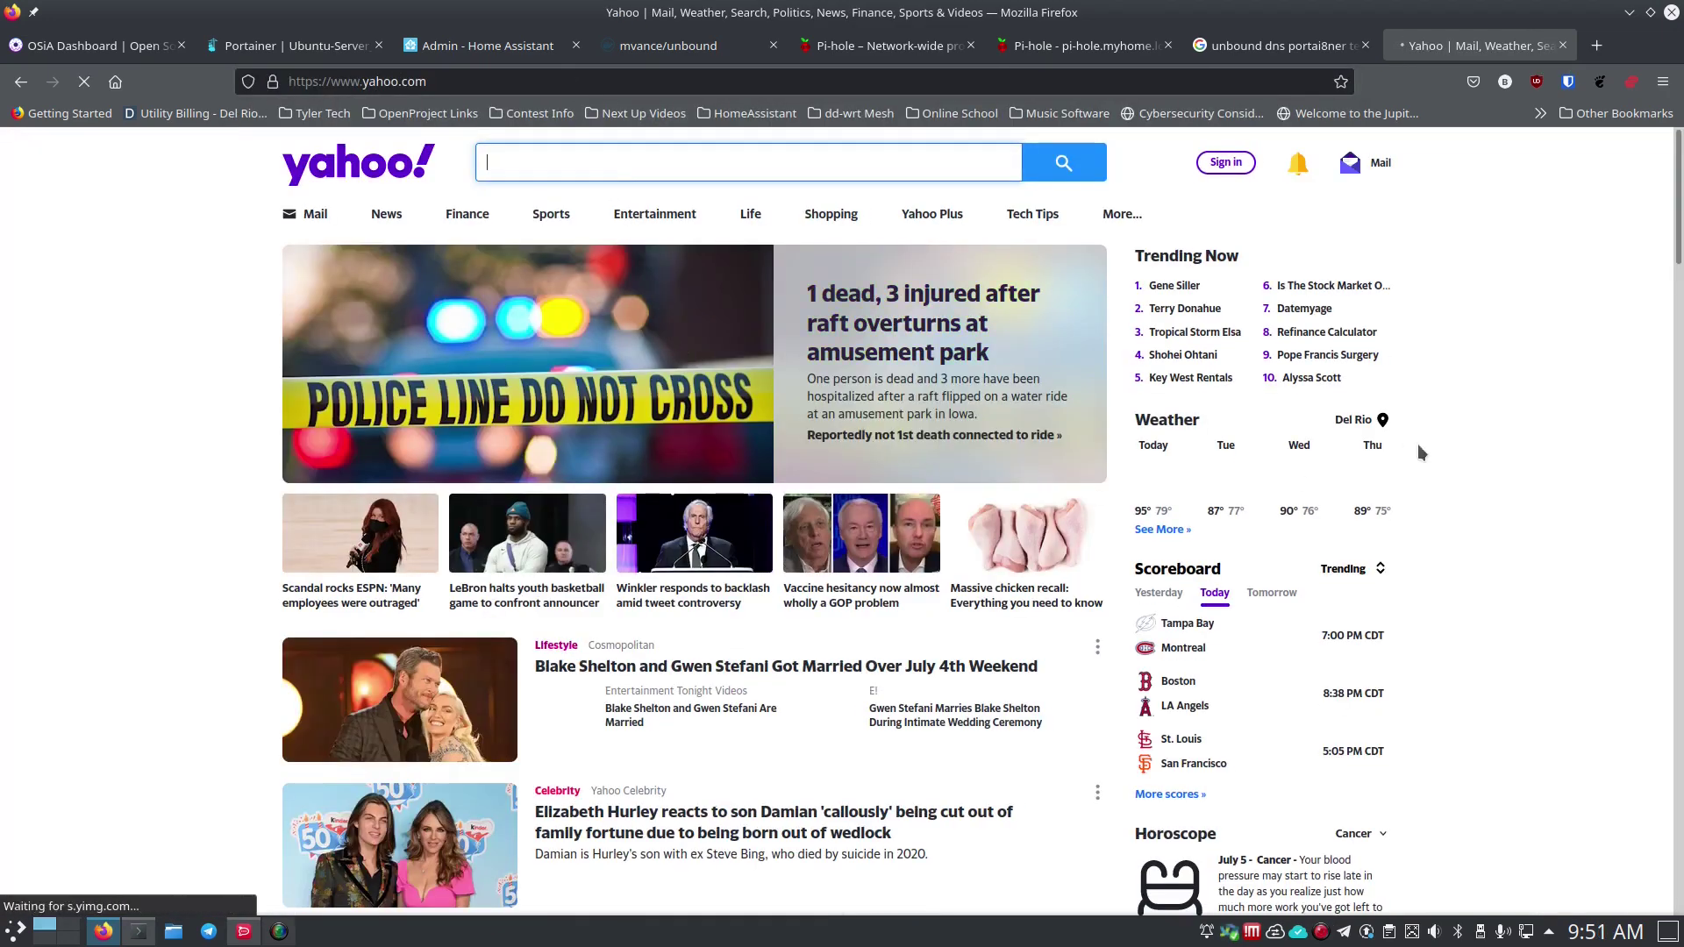
{"action": "scroll", "coordinate": [1455, 491], "scroll_direction": "down", "scroll_amount": 6}
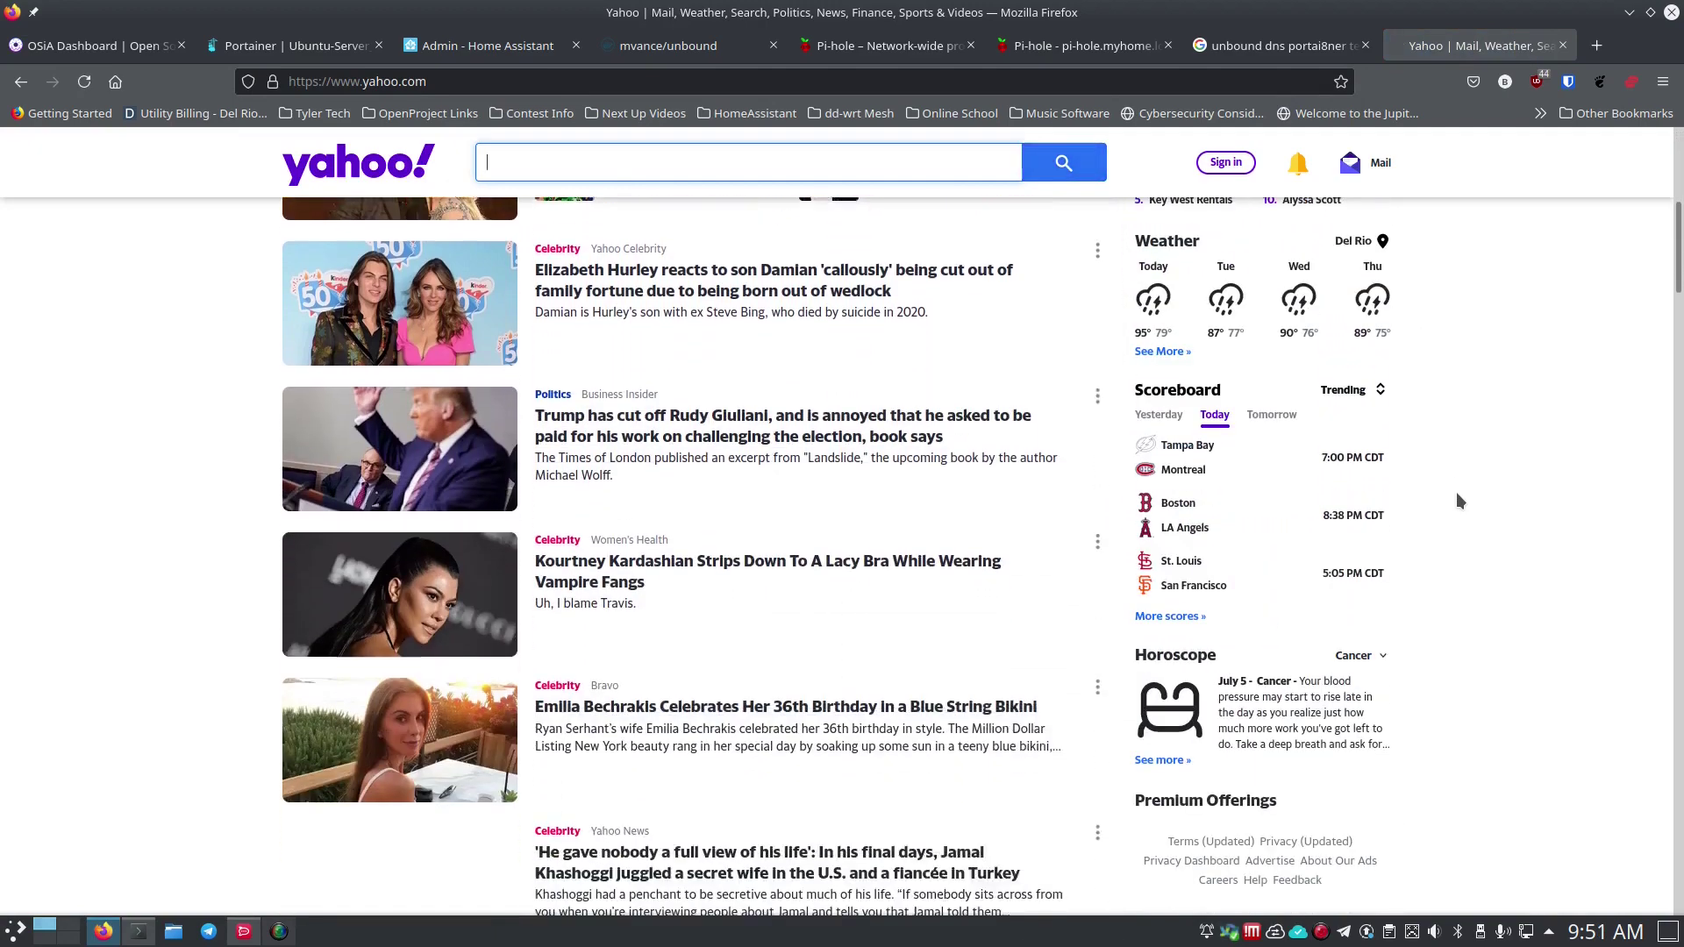
{"action": "scroll", "coordinate": [1456, 492], "scroll_direction": "down", "scroll_amount": 2}
{"action": "scroll", "coordinate": [1456, 492], "scroll_direction": "up", "scroll_amount": 8}
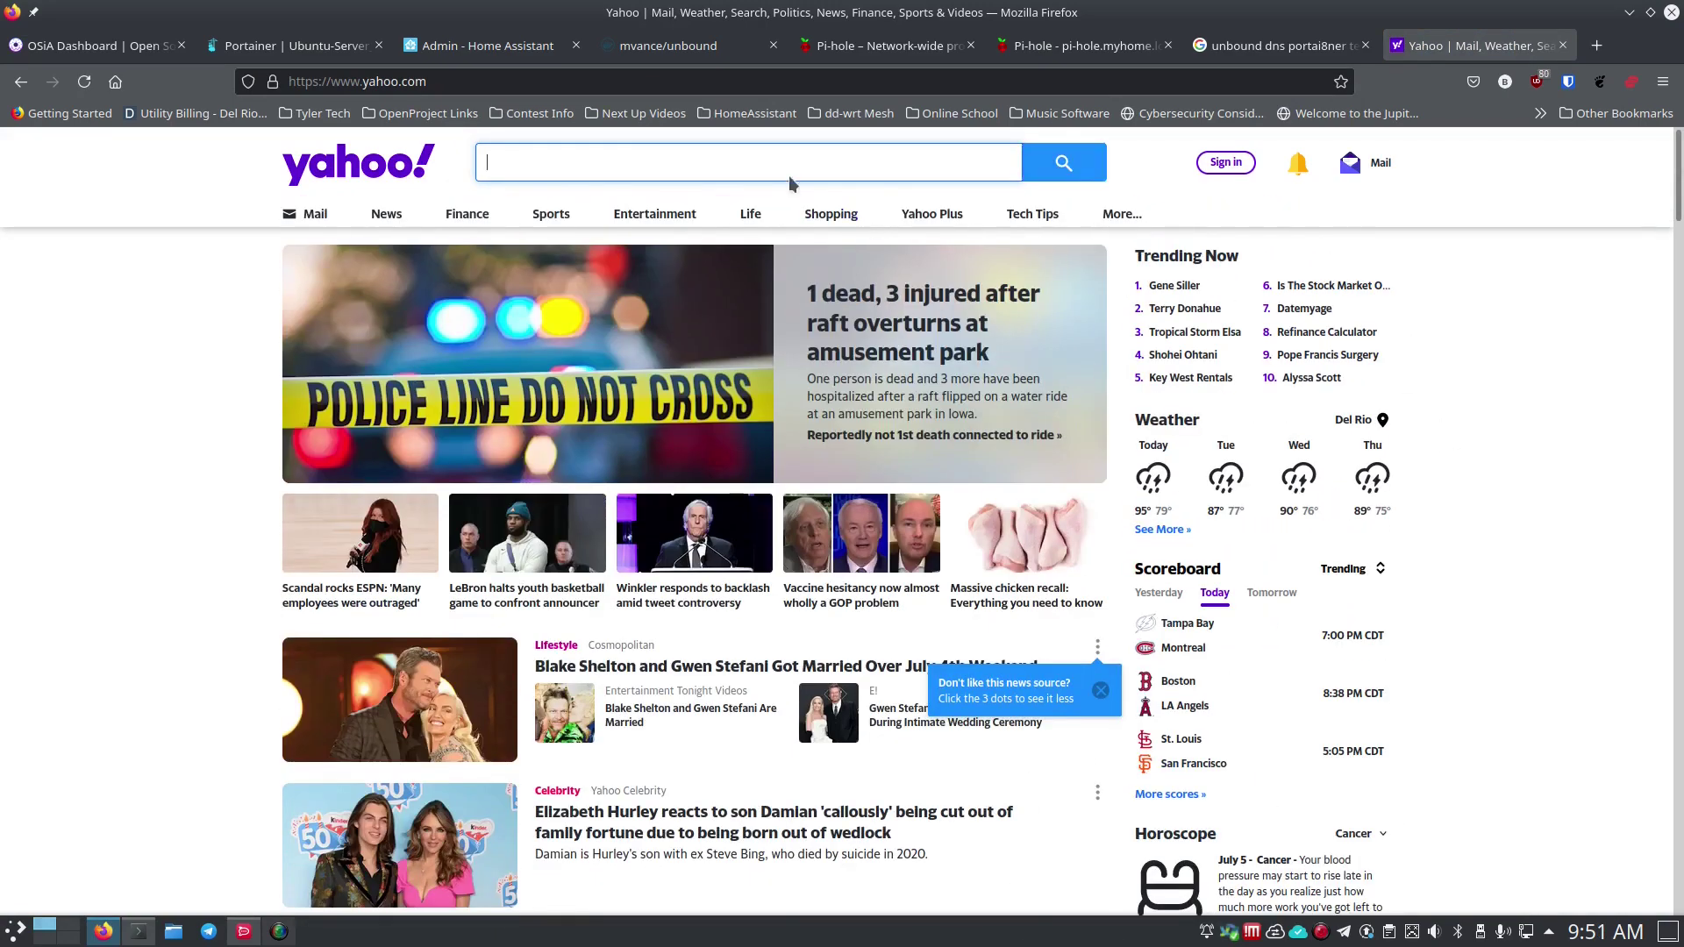
Open the Pi-hole admin dashboard and review its query totals, activity graphs and the Queries answered by chart.
{"action": "left_click", "coordinate": [599, 83]}
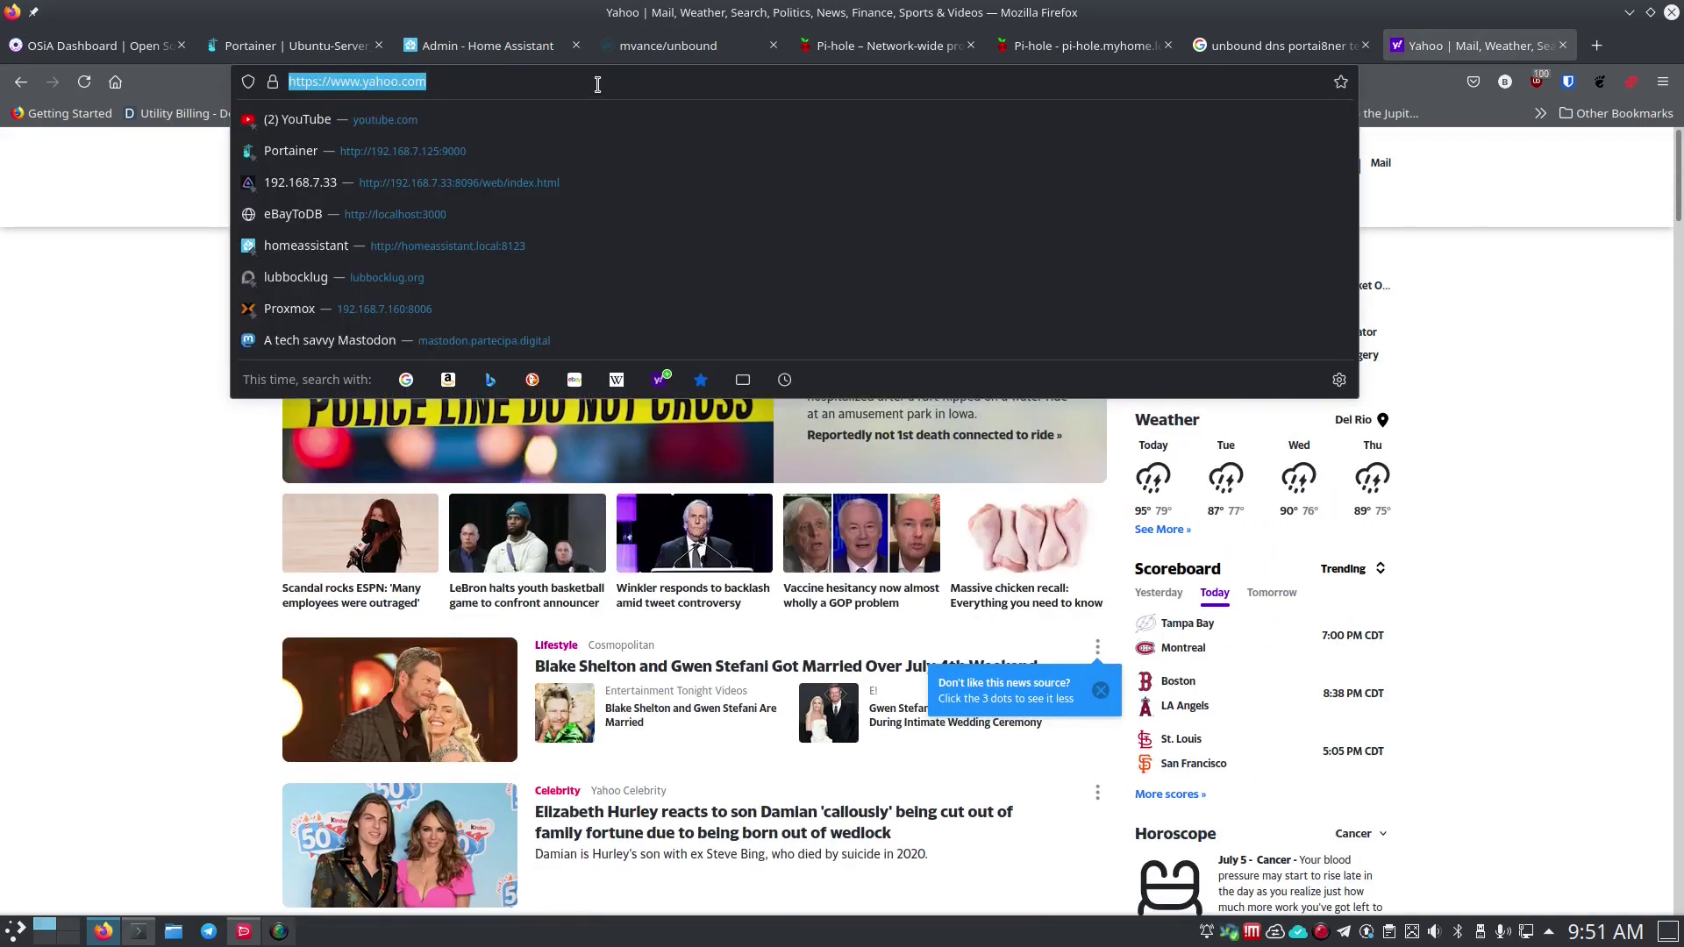
{"action": "left_click", "coordinate": [868, 52]}
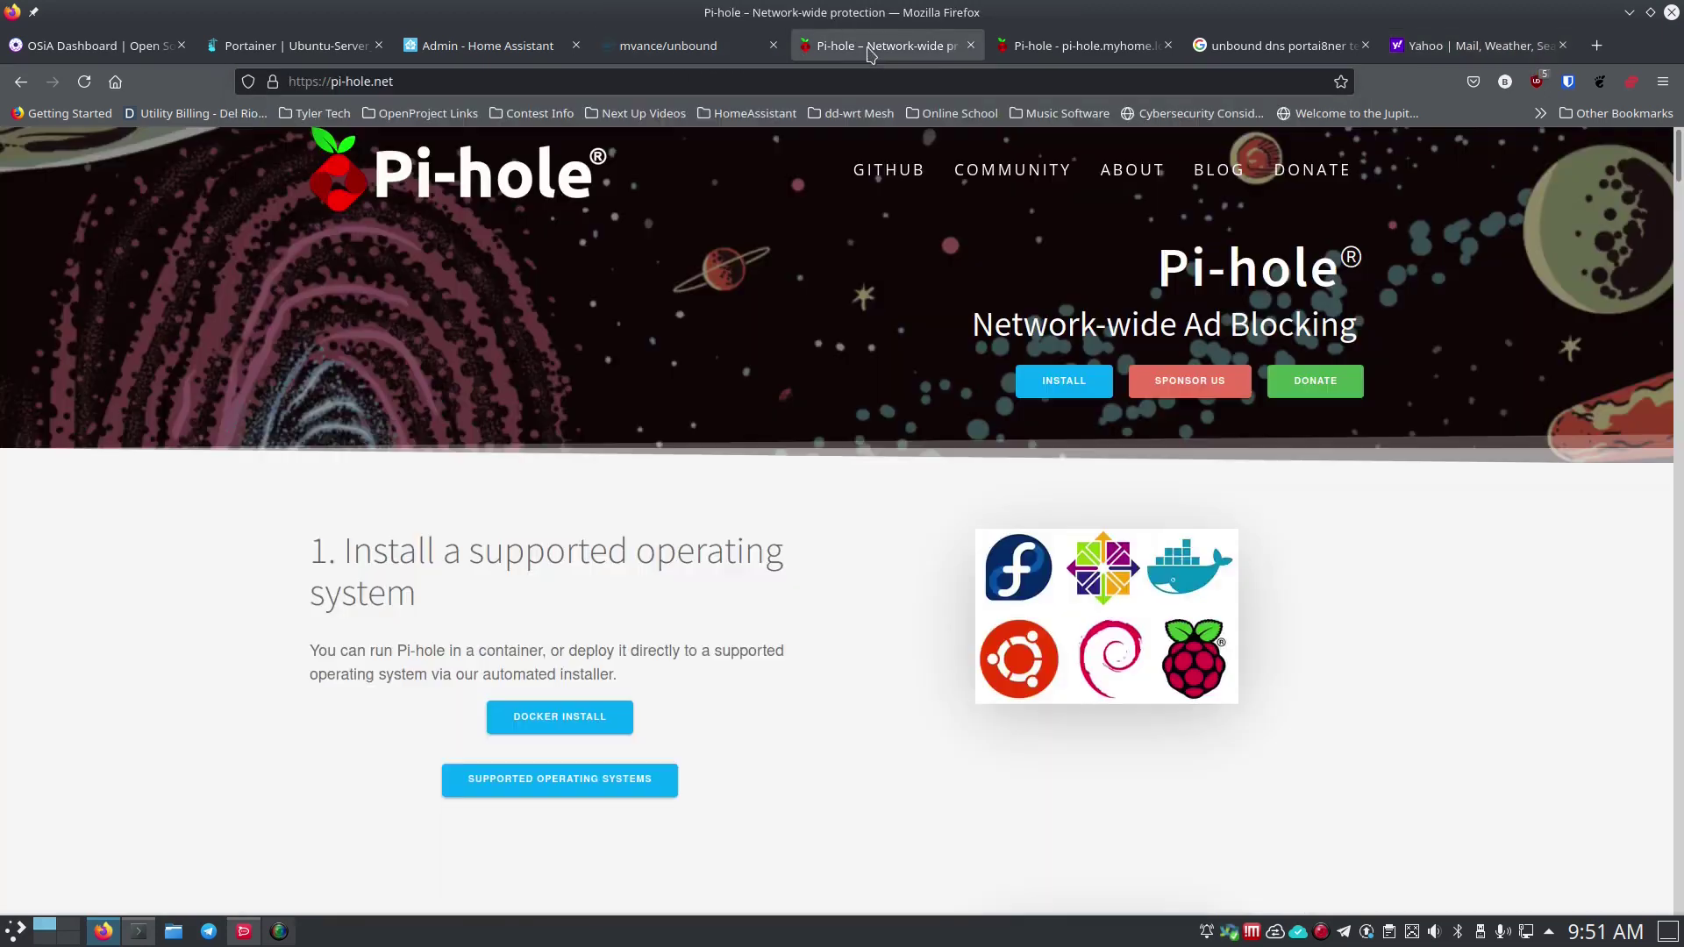
{"action": "left_click", "coordinate": [1042, 54]}
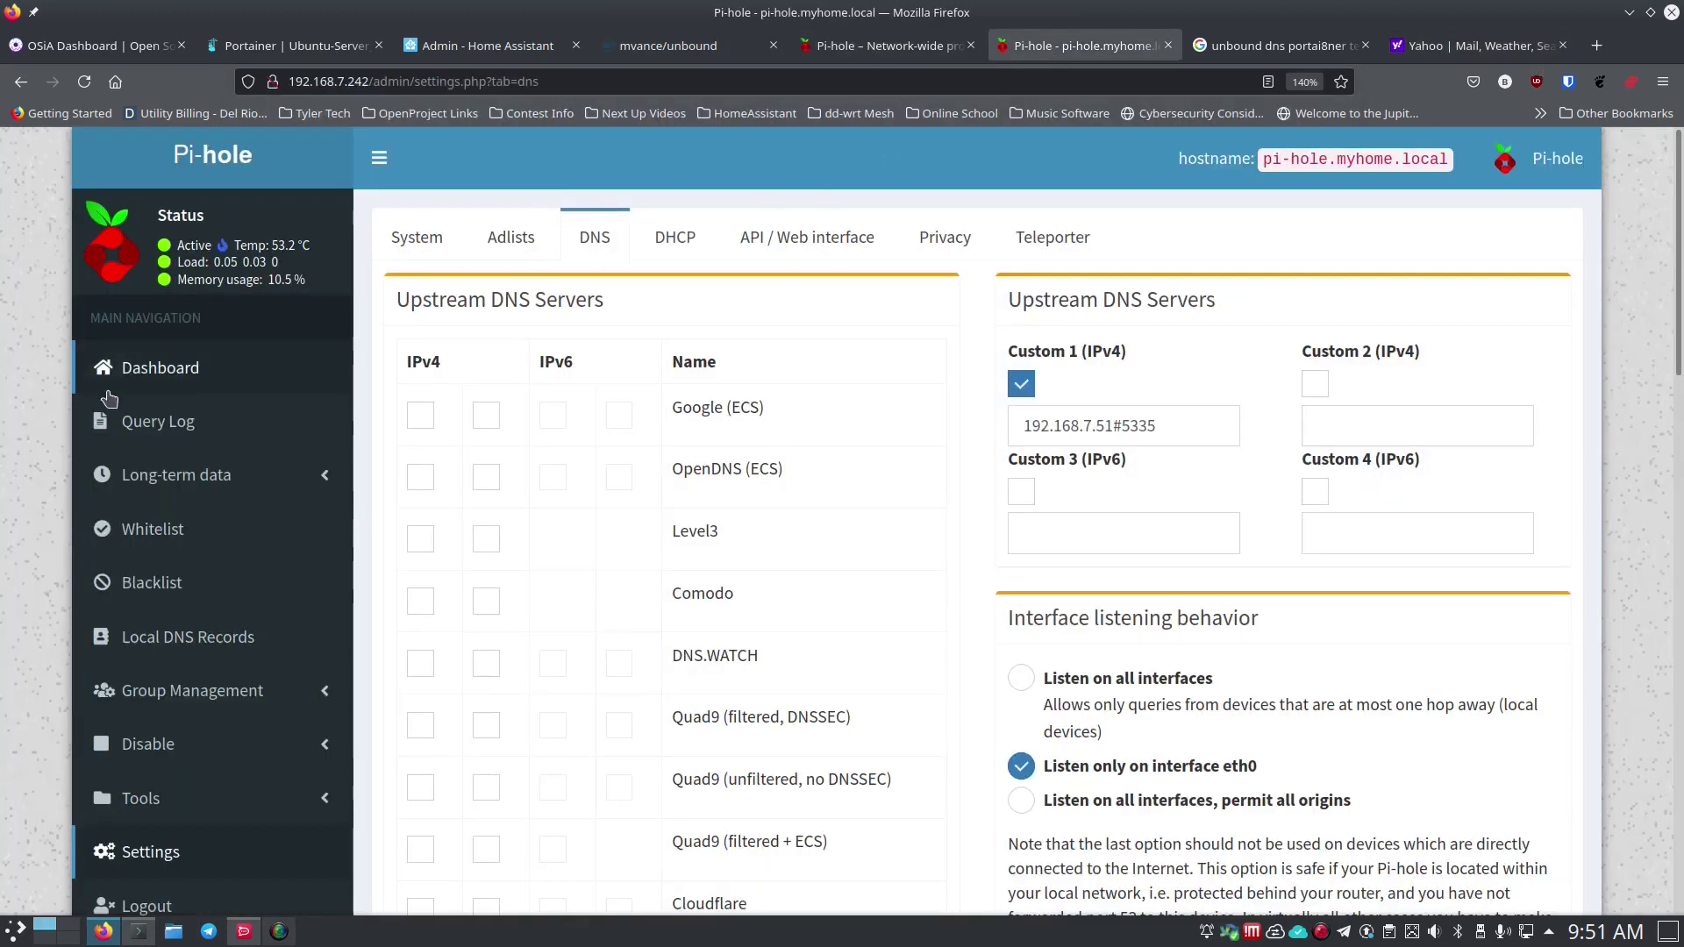
{"action": "left_click", "coordinate": [142, 373]}
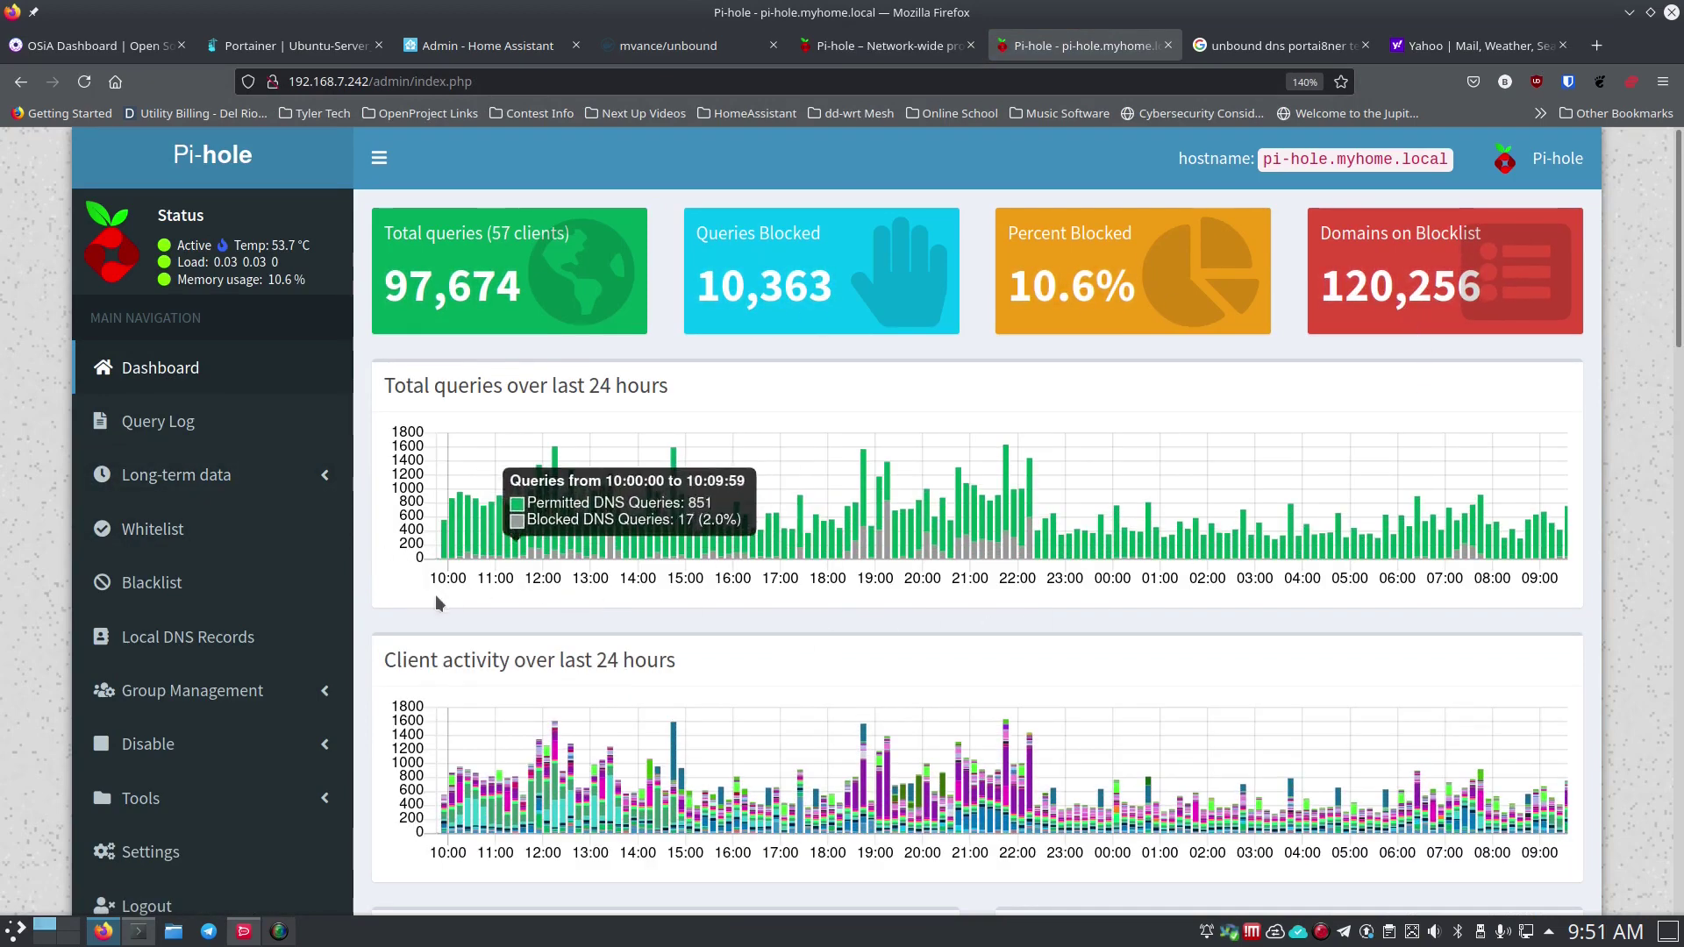
{"action": "scroll", "coordinate": [391, 571], "scroll_direction": "down", "scroll_amount": 1}
{"action": "scroll", "coordinate": [391, 571], "scroll_direction": "down", "scroll_amount": 5}
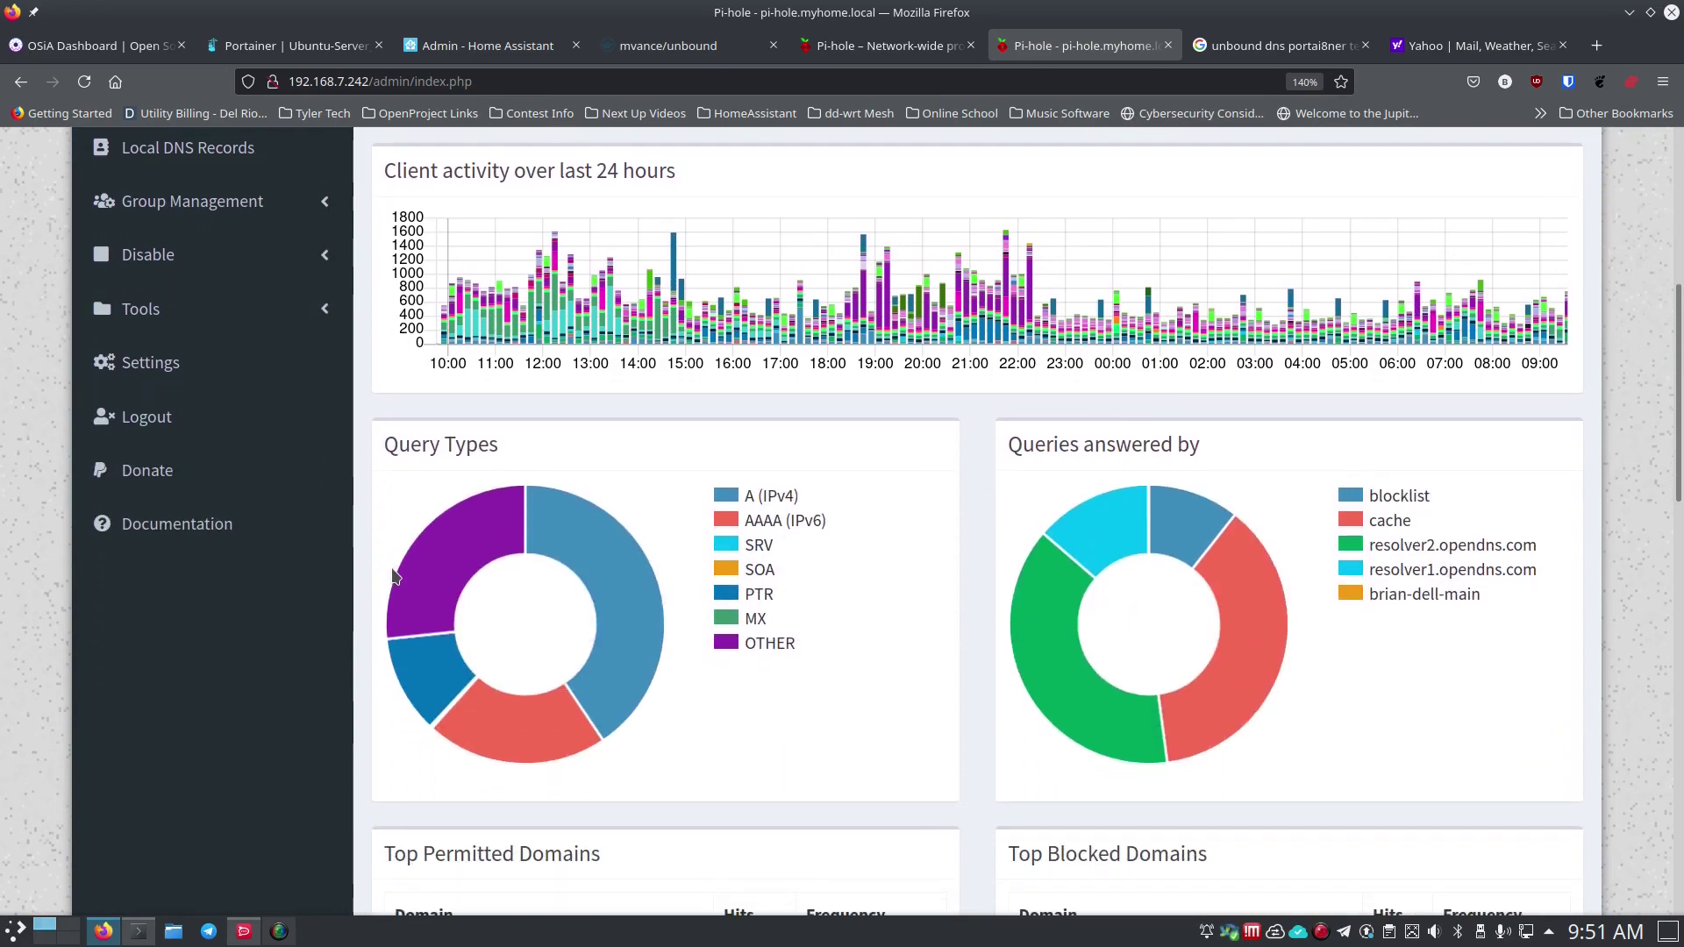
{"action": "scroll", "coordinate": [393, 575], "scroll_direction": "up", "scroll_amount": 6}
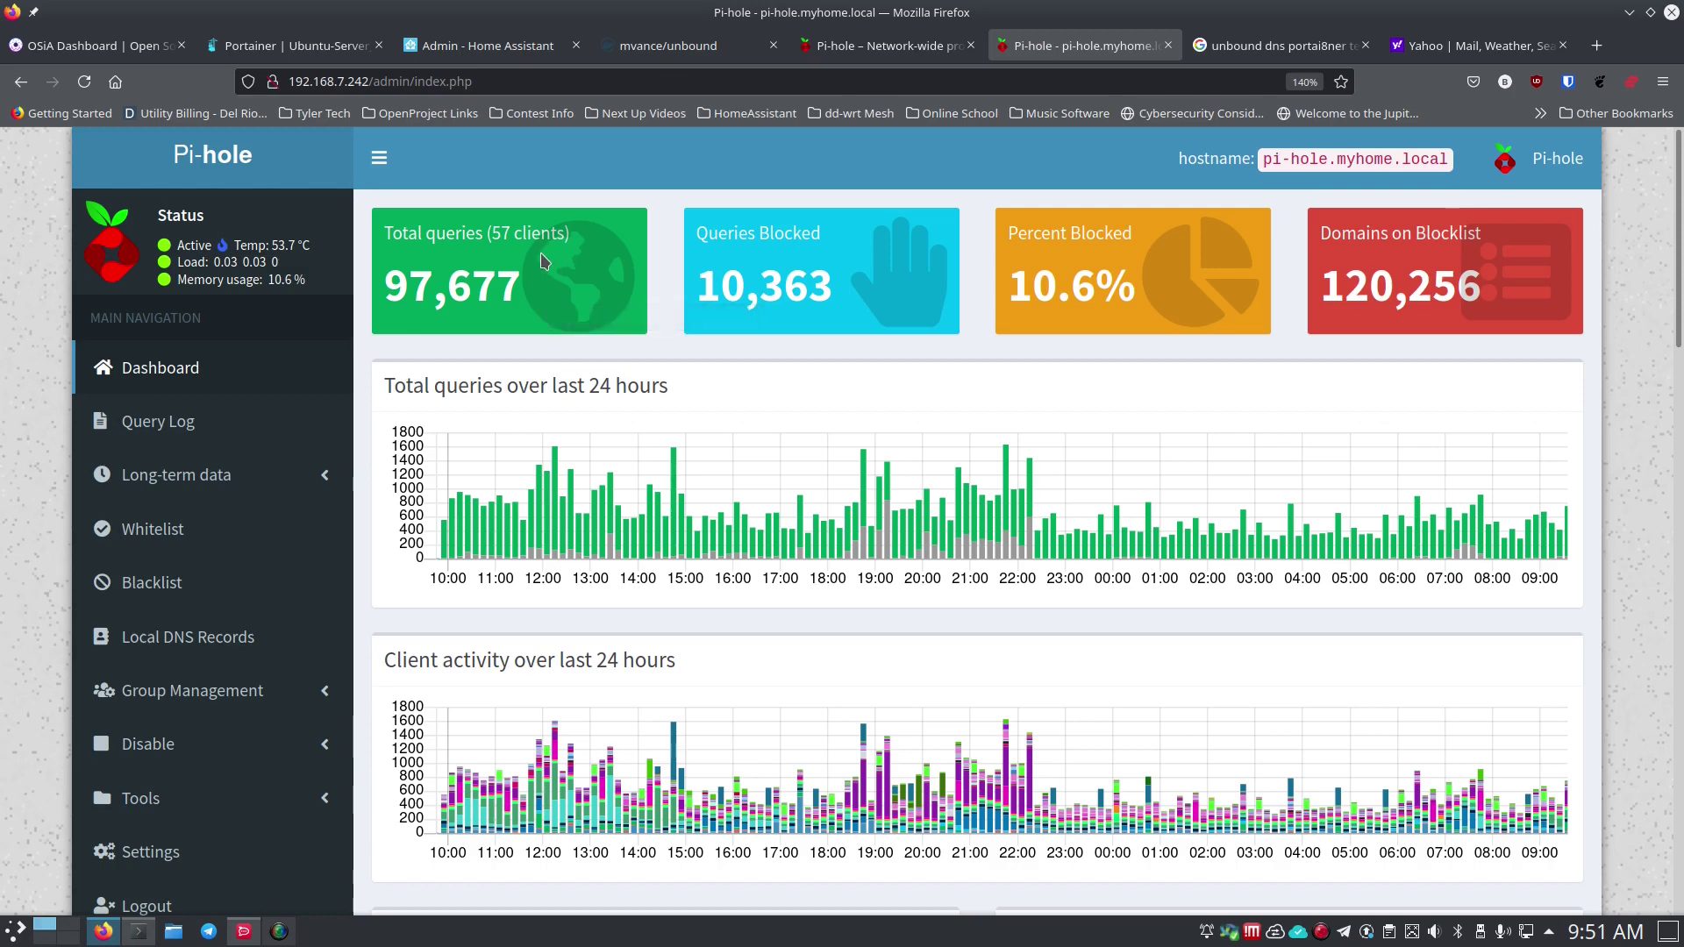
Switch to Portainer and show the container list to check the unbound container.
{"action": "left_click", "coordinate": [277, 53]}
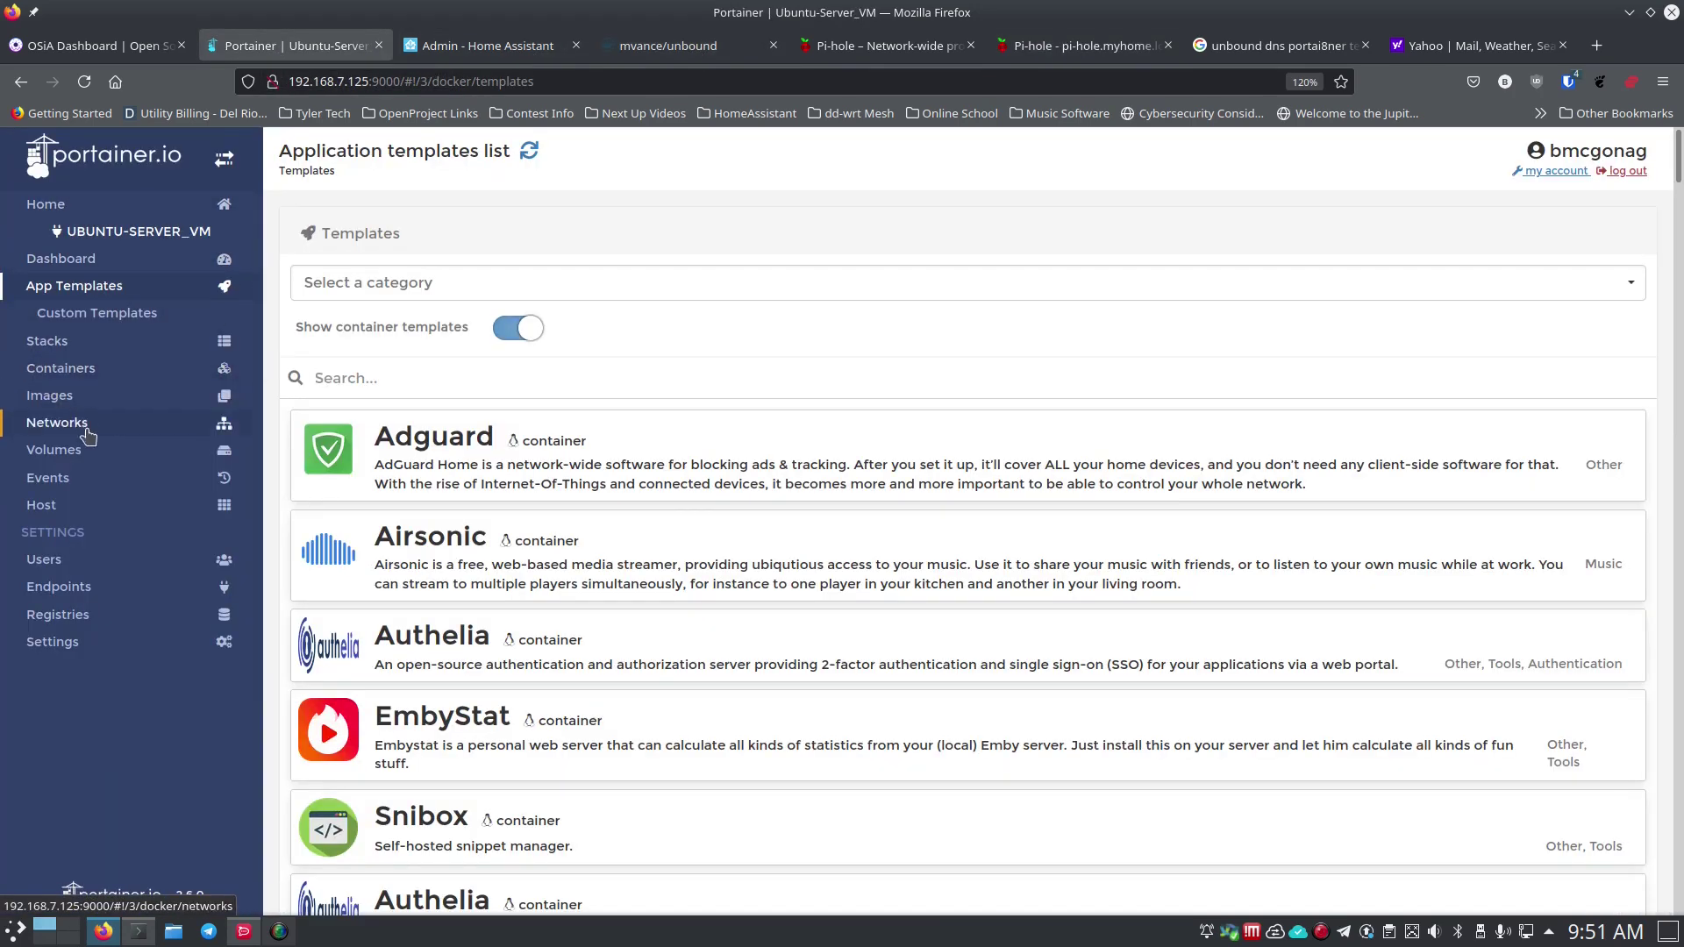
{"action": "left_click", "coordinate": [74, 368]}
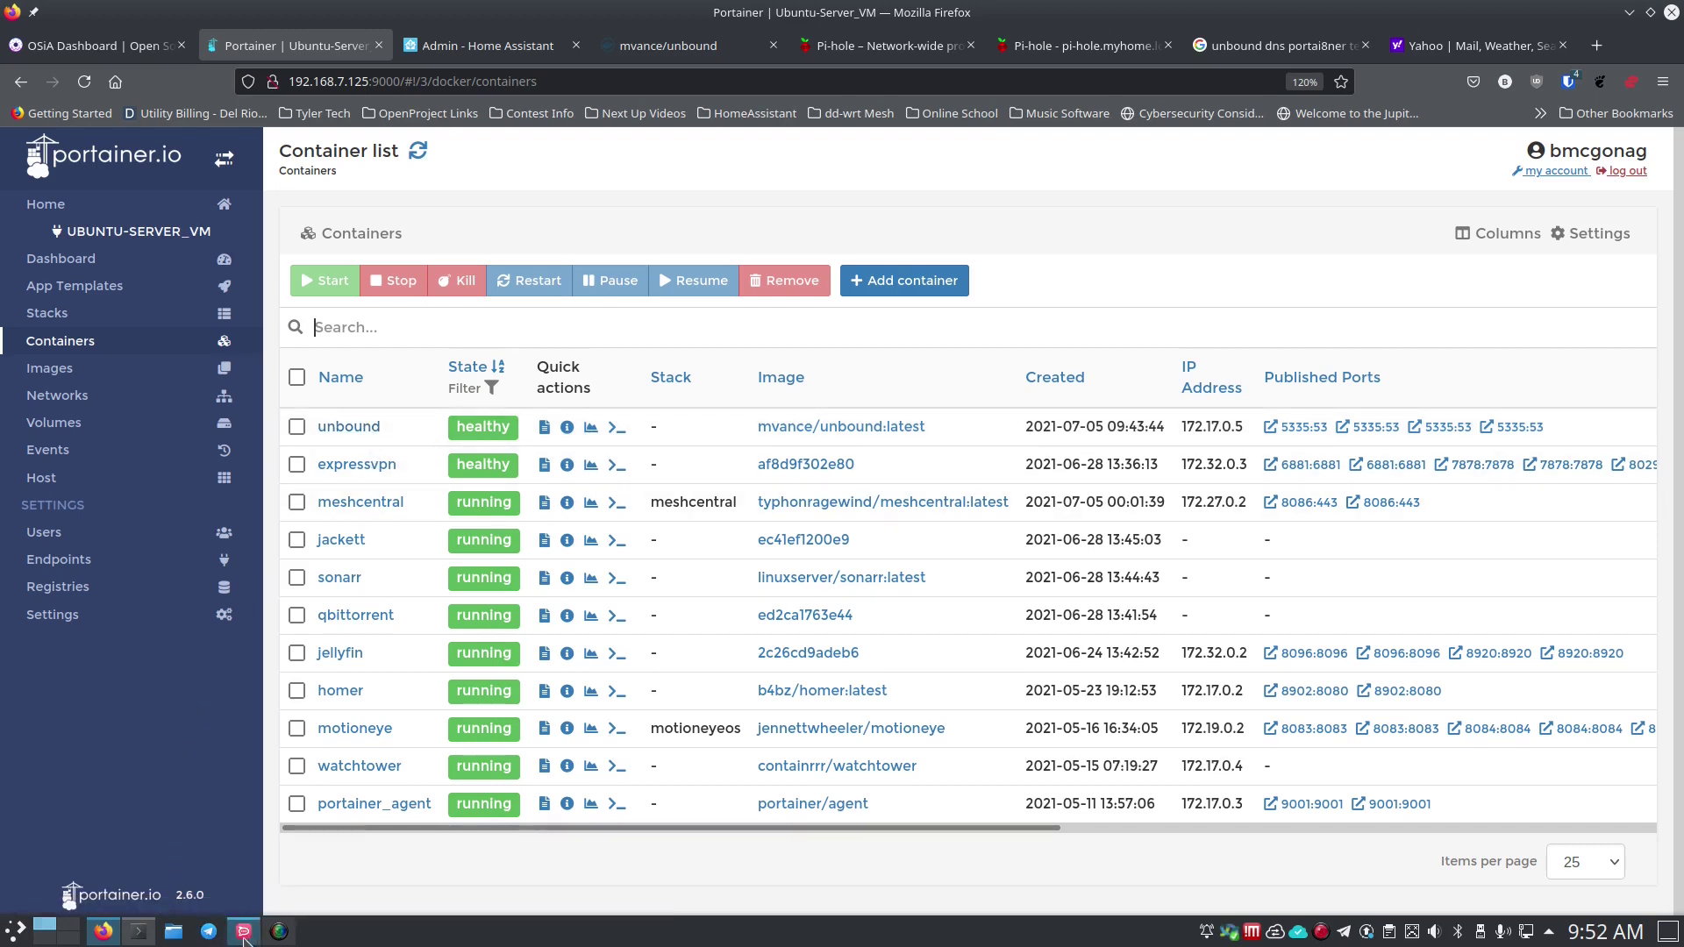
Switch to the Konsole terminal and display the contents of docker-rum.txt with cat.
{"action": "left_click", "coordinate": [139, 932]}
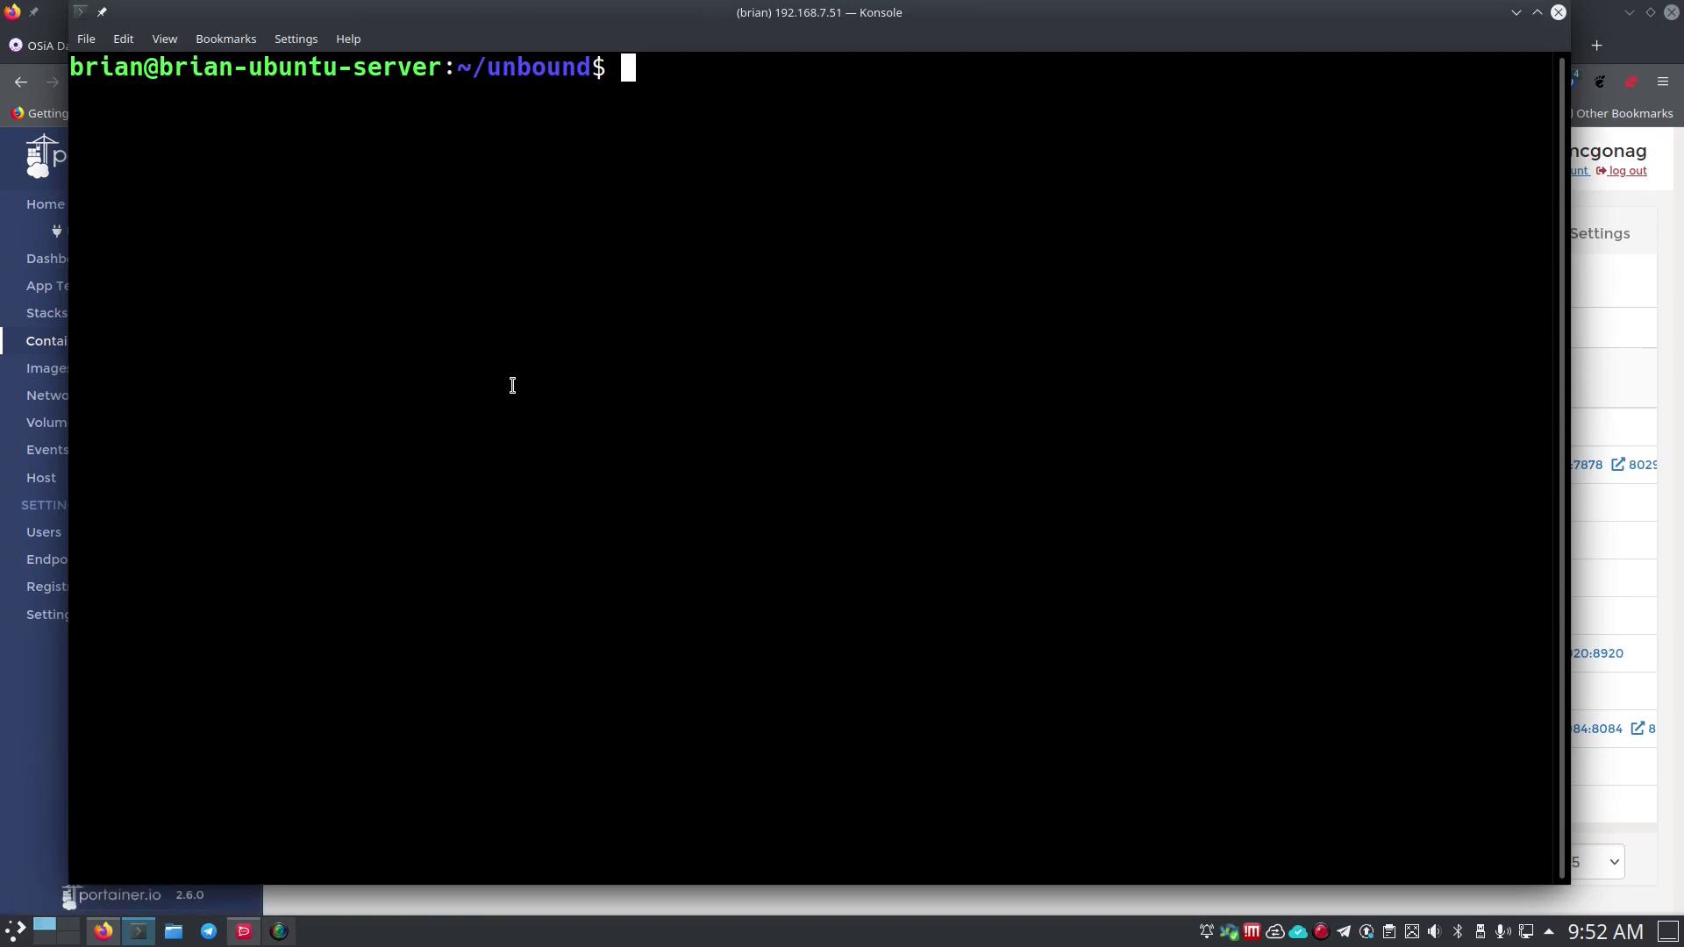
{"action": "type", "text": "cat docker-rum.txt"}
{"action": "key", "text": "Return"}
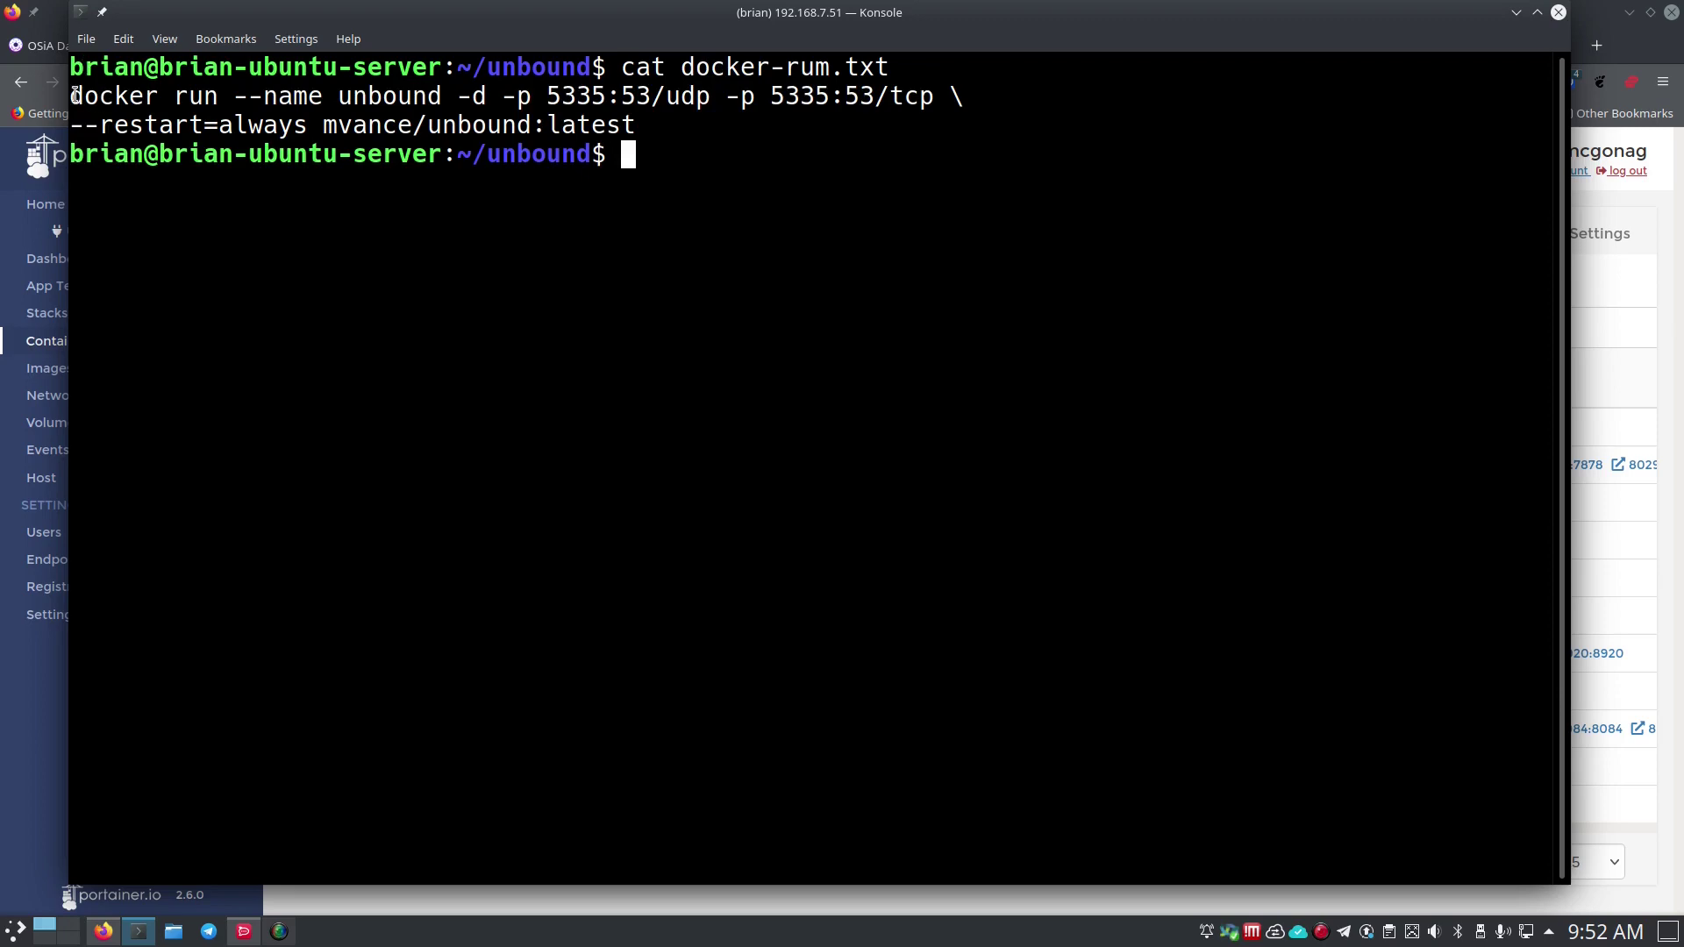
Highlight the complete two-line docker run command for mvance/unbound:latest in the terminal output.
{"action": "left_click_drag", "start_coordinate": [69, 98], "coordinate": [653, 125]}
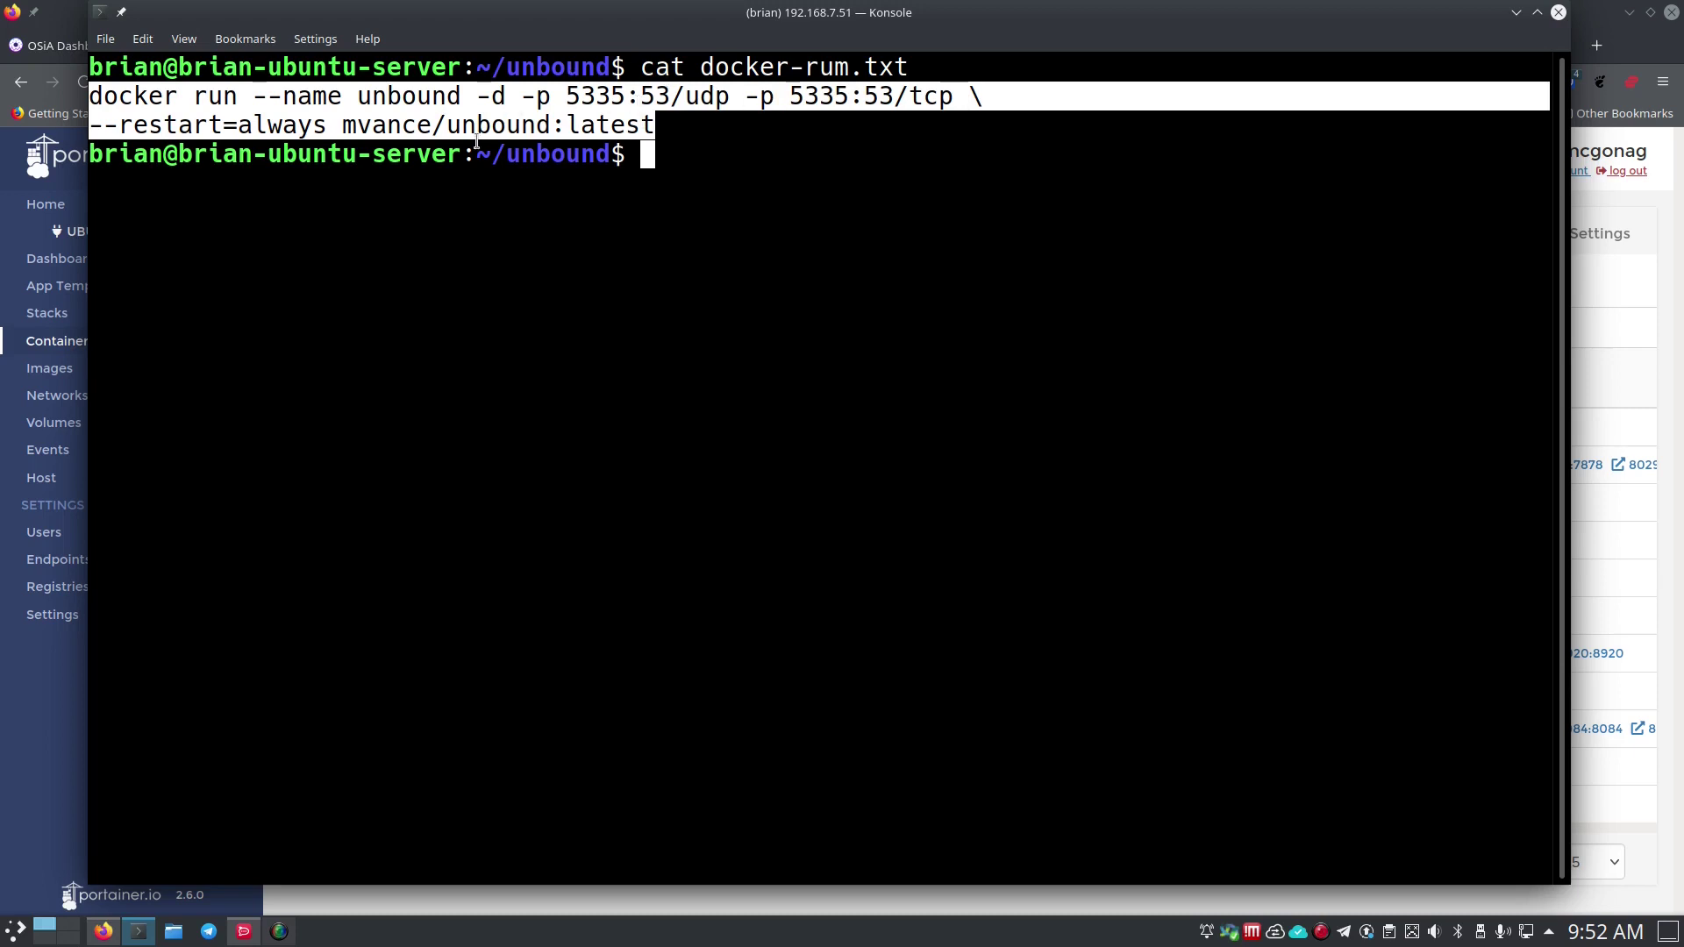
{"action": "left_click_drag", "start_coordinate": [666, 131], "coordinate": [76, 93]}
{"action": "left_click", "coordinate": [703, 132]}
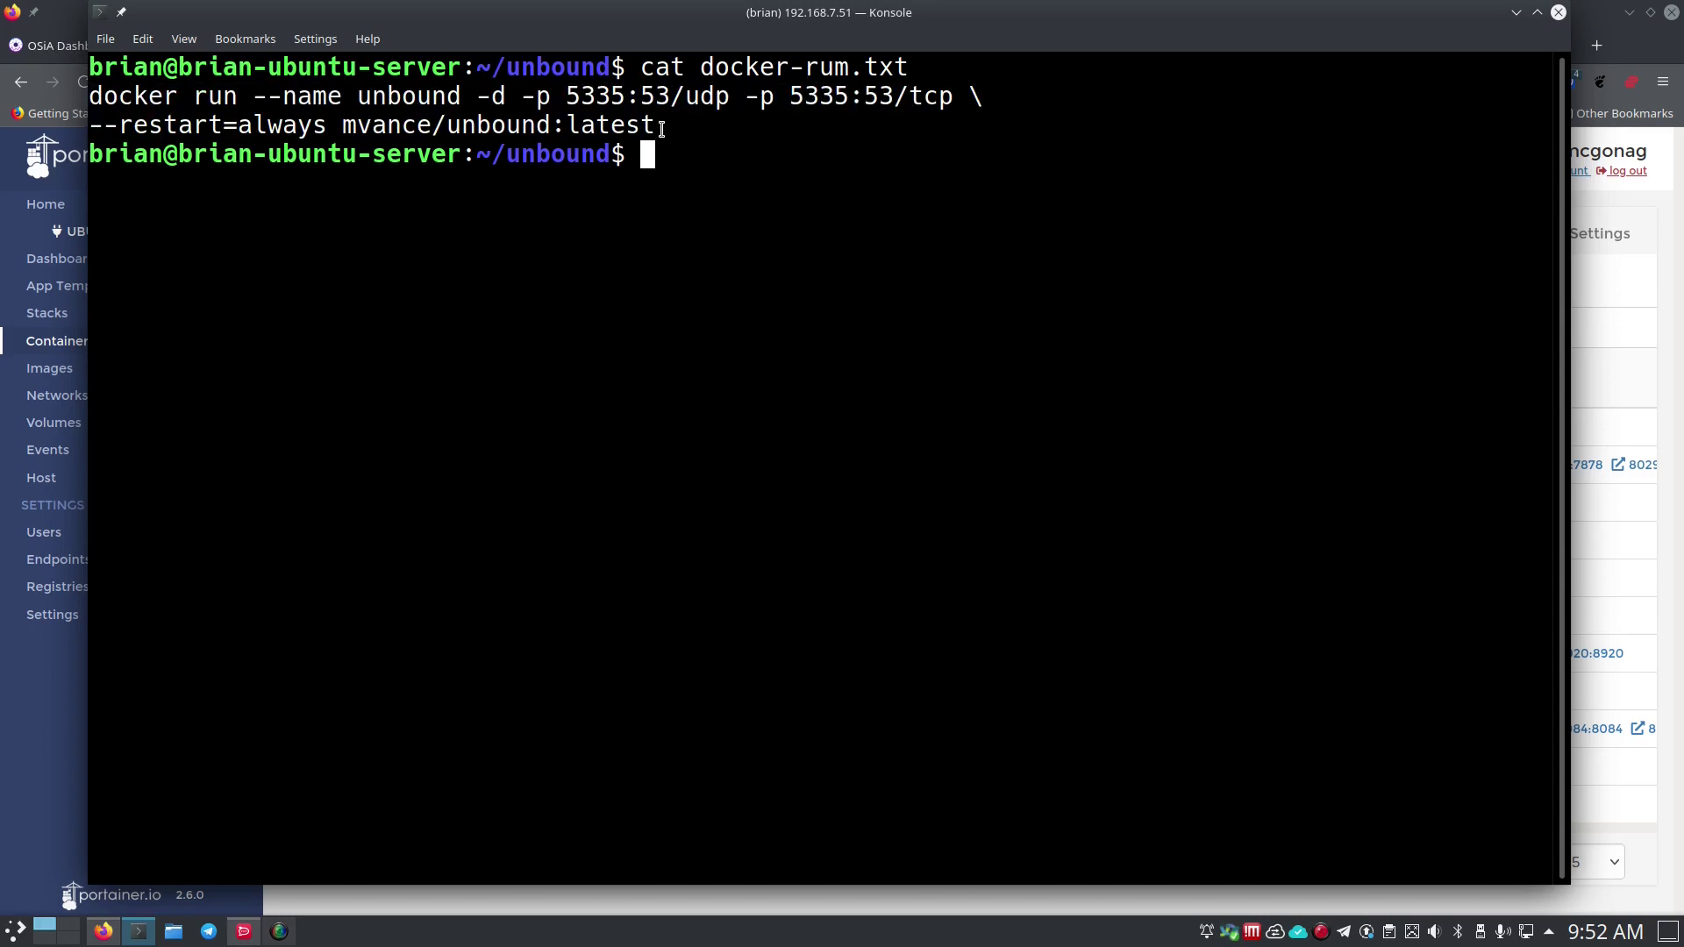
{"action": "left_click_drag", "start_coordinate": [661, 130], "coordinate": [91, 96]}
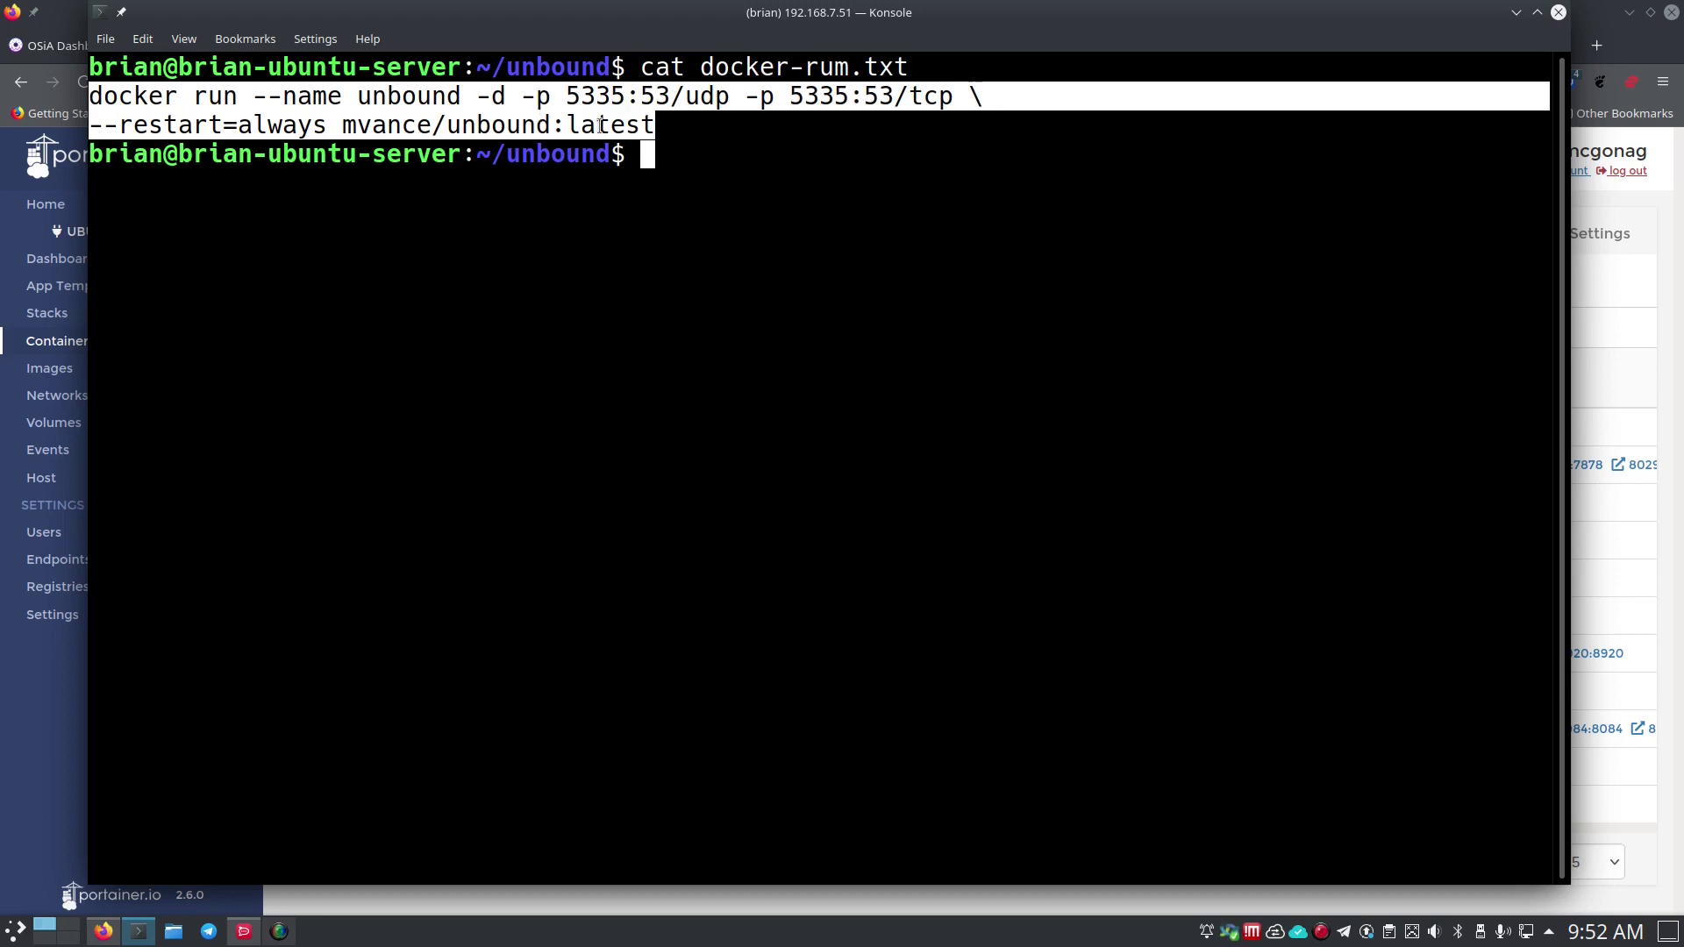
{"action": "left_click_drag", "start_coordinate": [681, 128], "coordinate": [138, 97]}
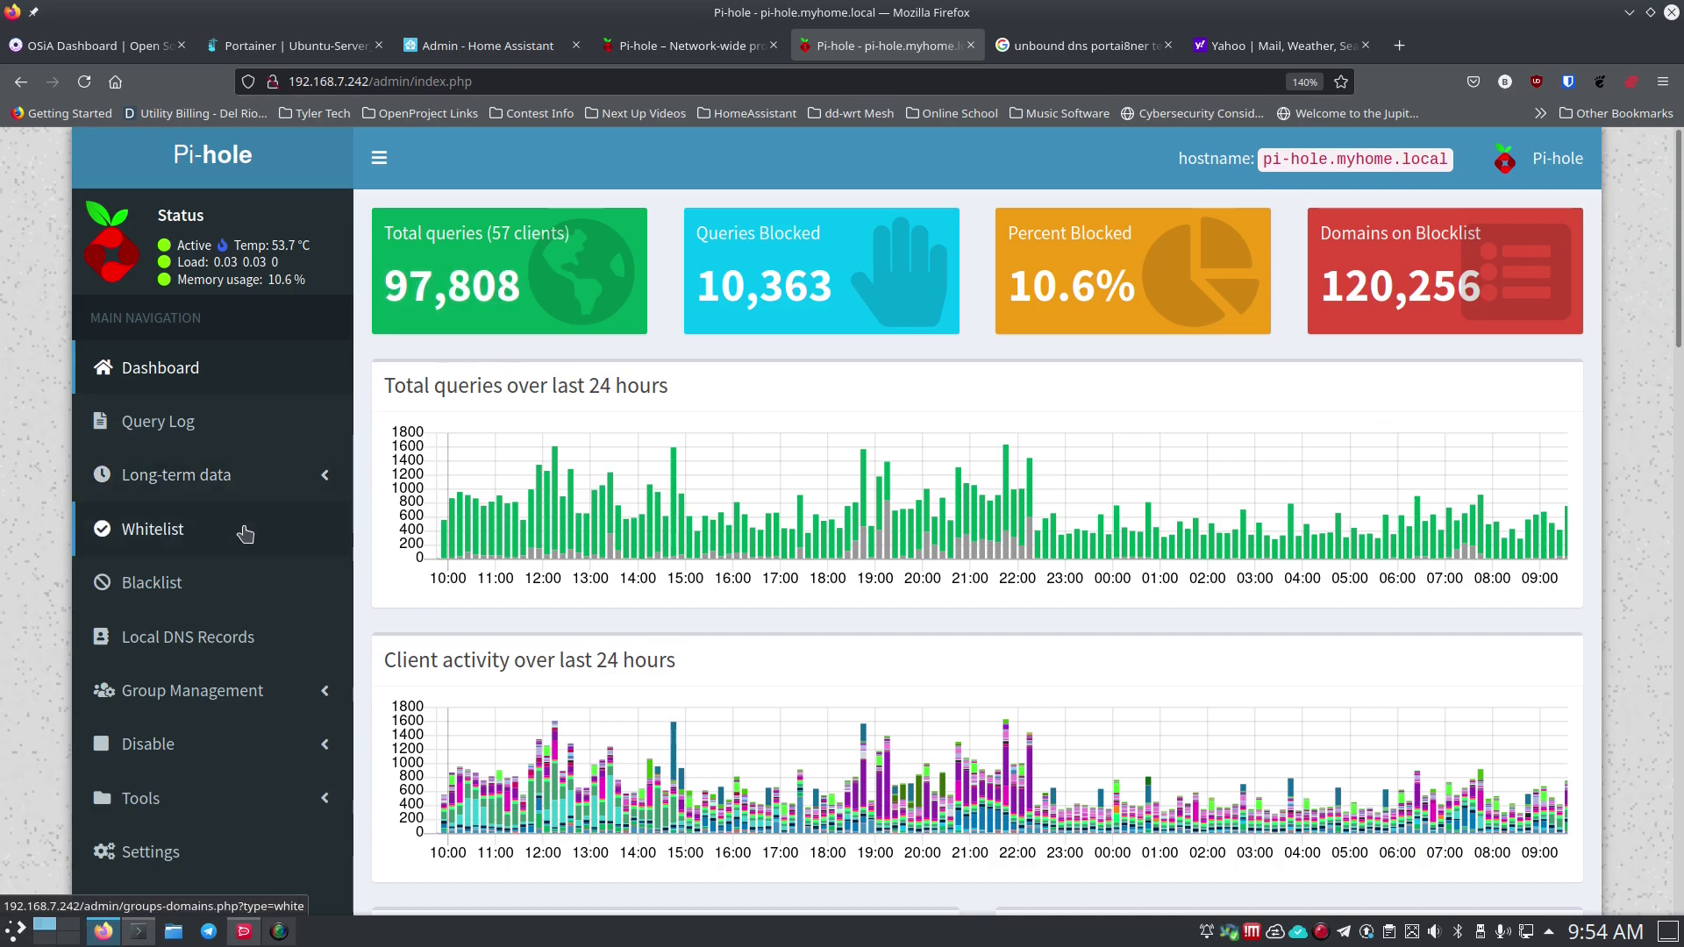
Open Local DNS Records in the Pi-hole admin interface and review the list of local DNS domains.
{"action": "scroll", "coordinate": [243, 533], "scroll_direction": "down", "scroll_amount": 1}
{"action": "scroll", "coordinate": [245, 533], "scroll_direction": "up", "scroll_amount": 1}
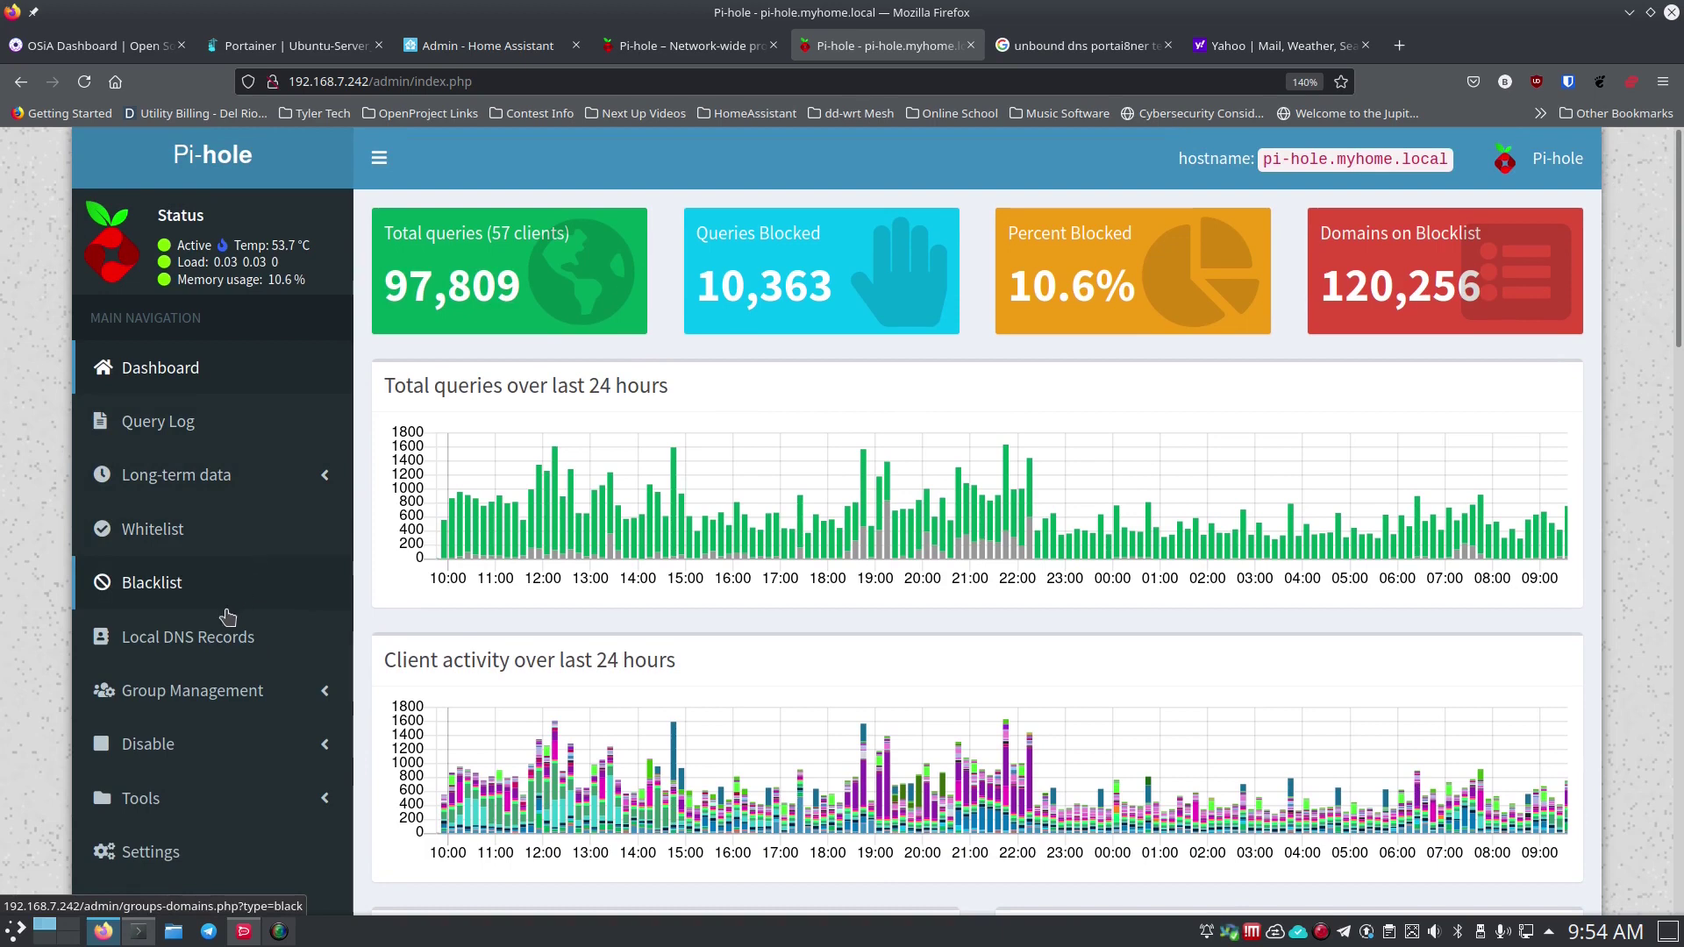
{"action": "left_click", "coordinate": [226, 637]}
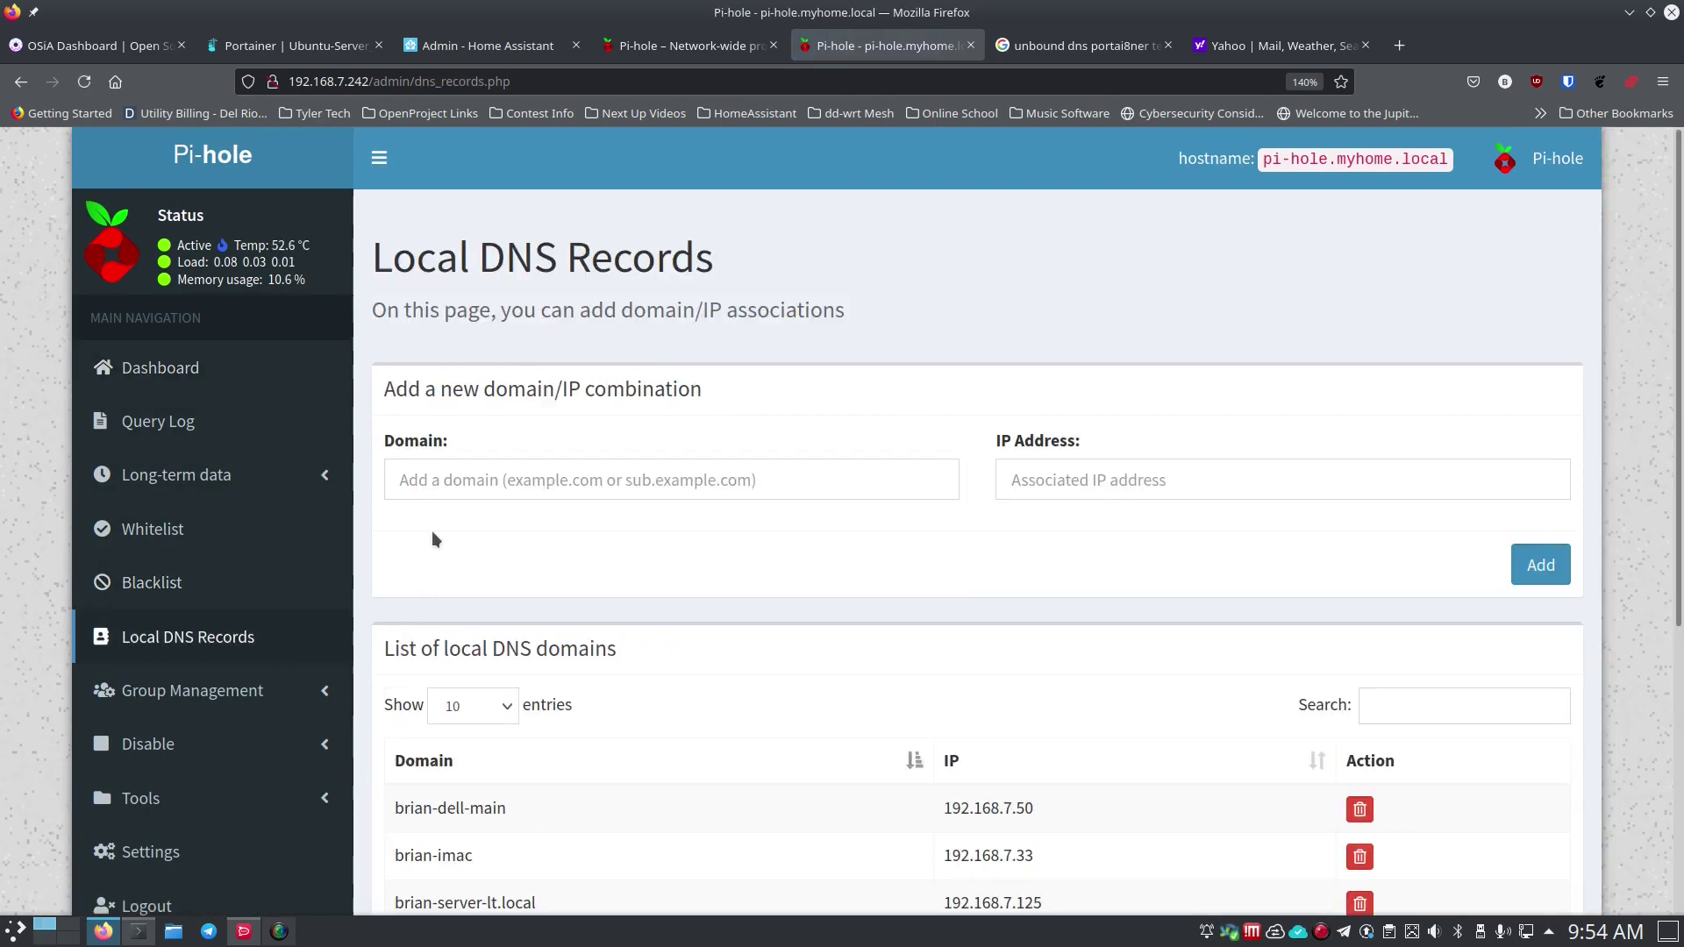
{"action": "scroll", "coordinate": [357, 502], "scroll_direction": "down", "scroll_amount": 2}
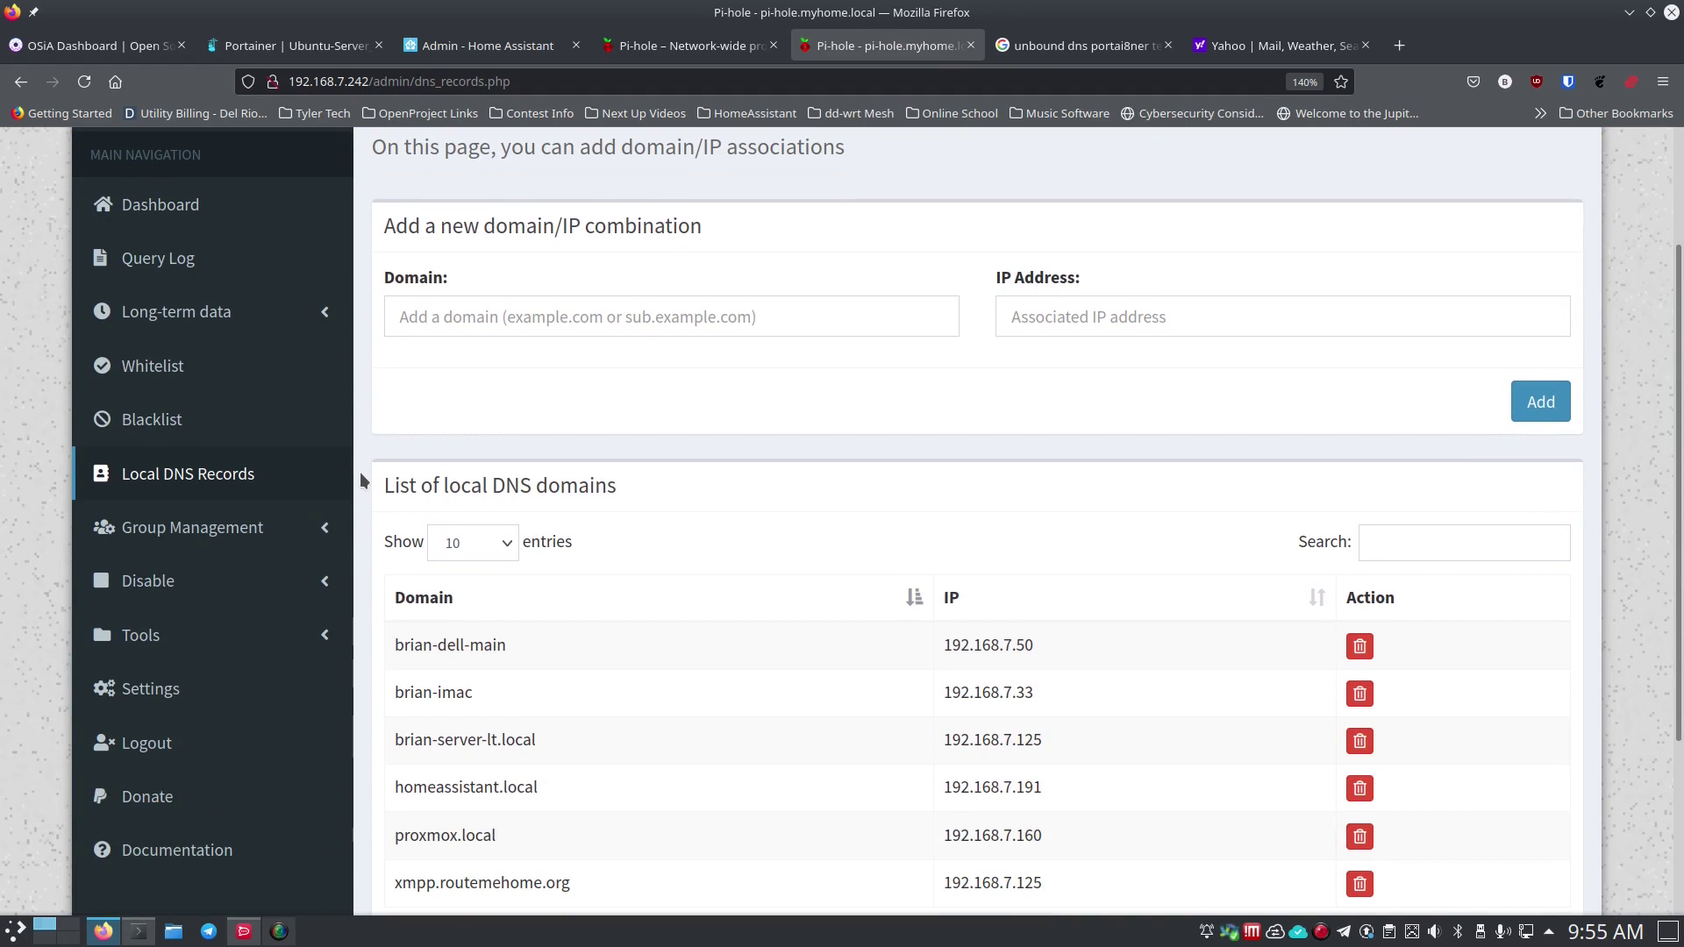
{"action": "scroll", "coordinate": [371, 465], "scroll_direction": "down", "scroll_amount": 2}
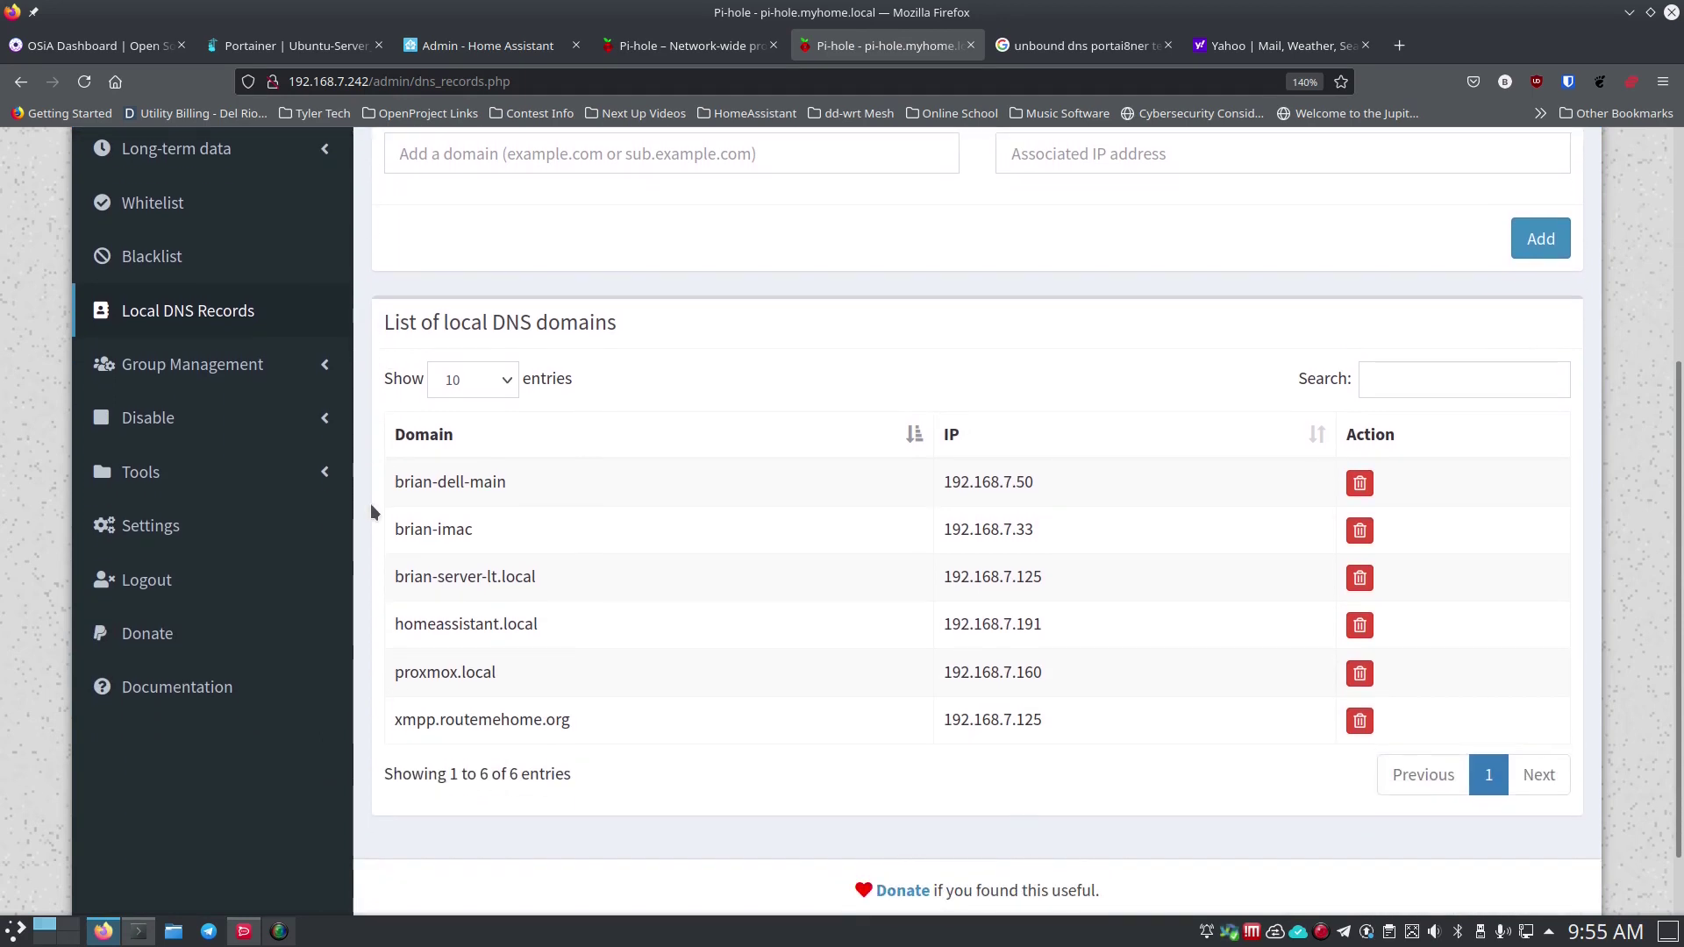